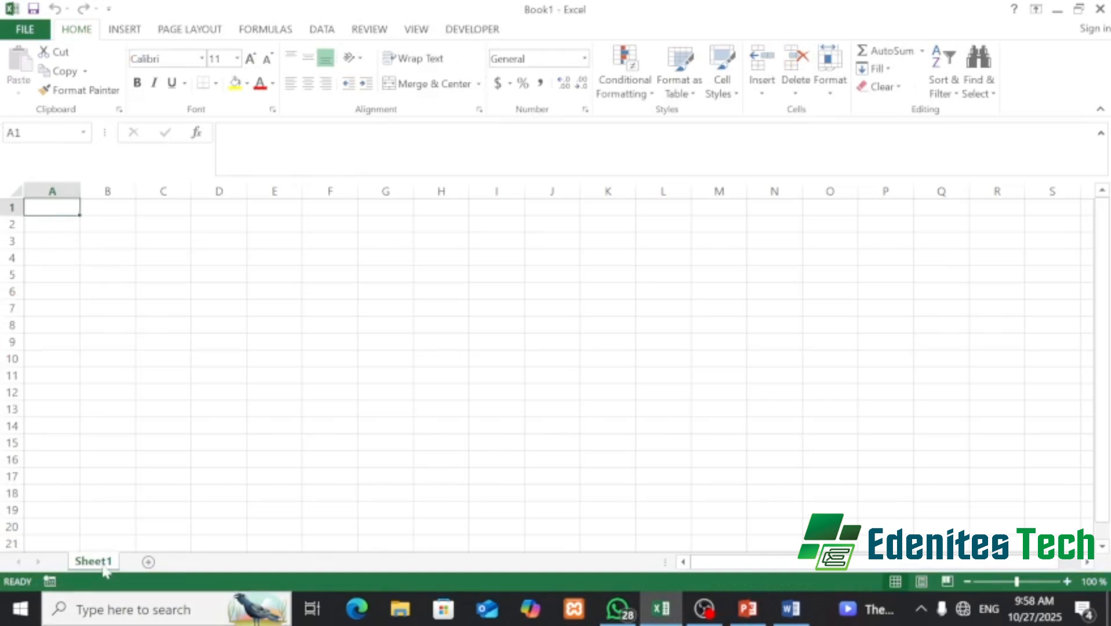
- Create Sheet2 and Sheet3 so Book1 holds three blank worksheets after Sheet1
left_click(148, 564)
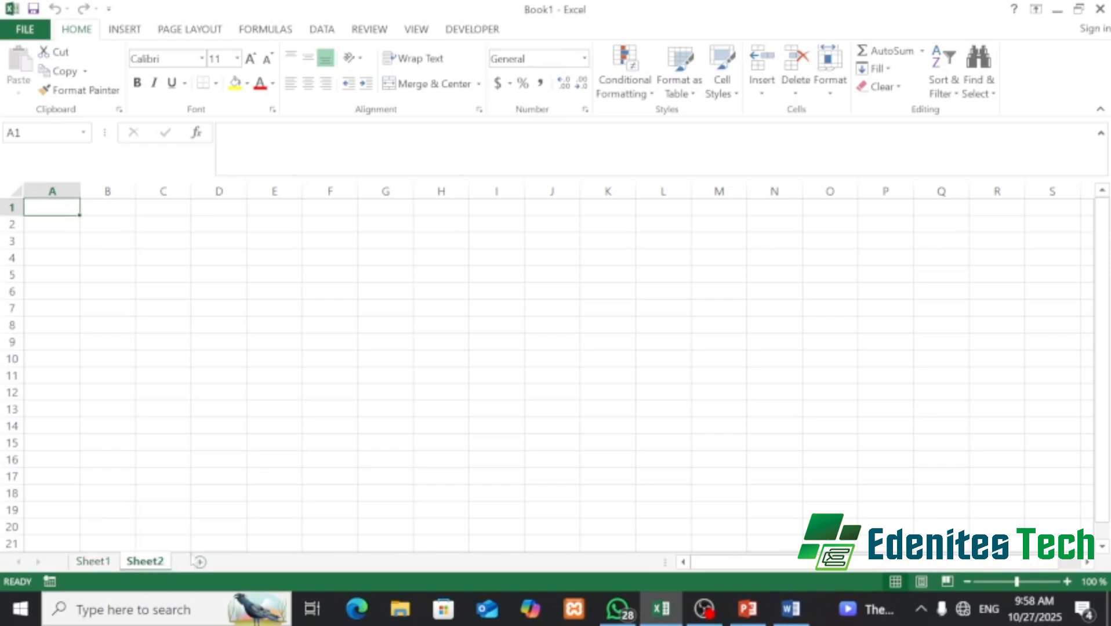
left_click(199, 562)
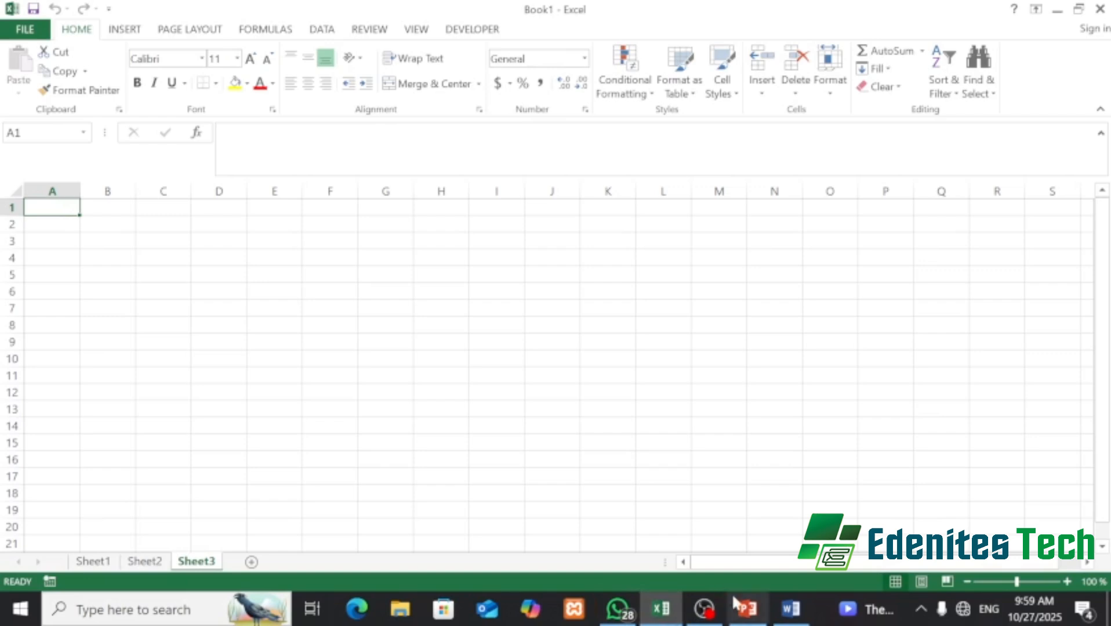
mouse_move(761, 620)
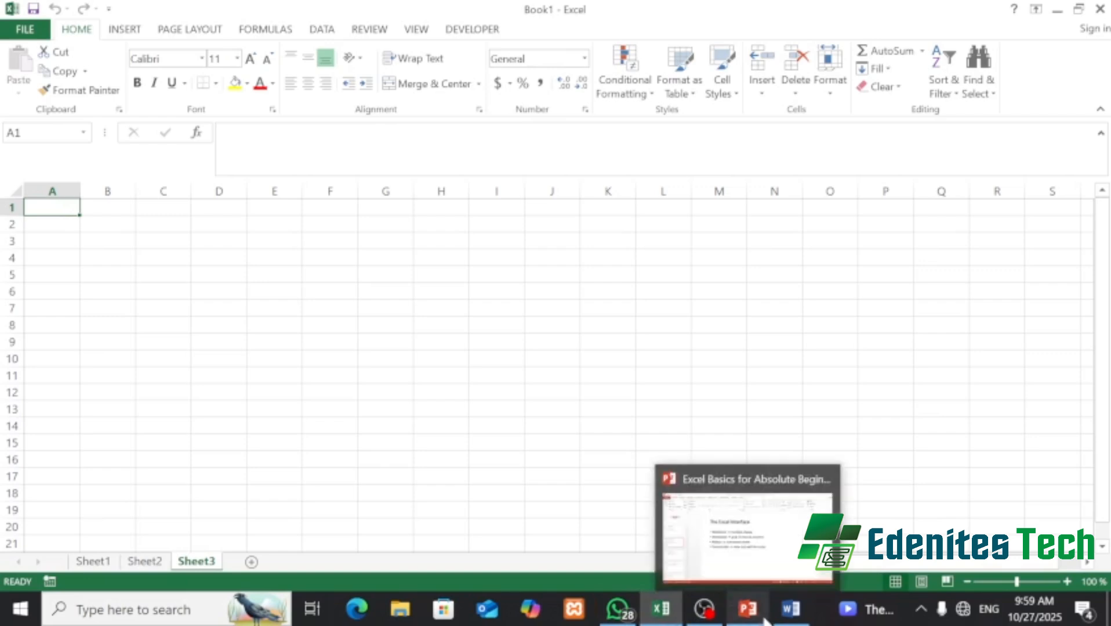
left_click(733, 554)
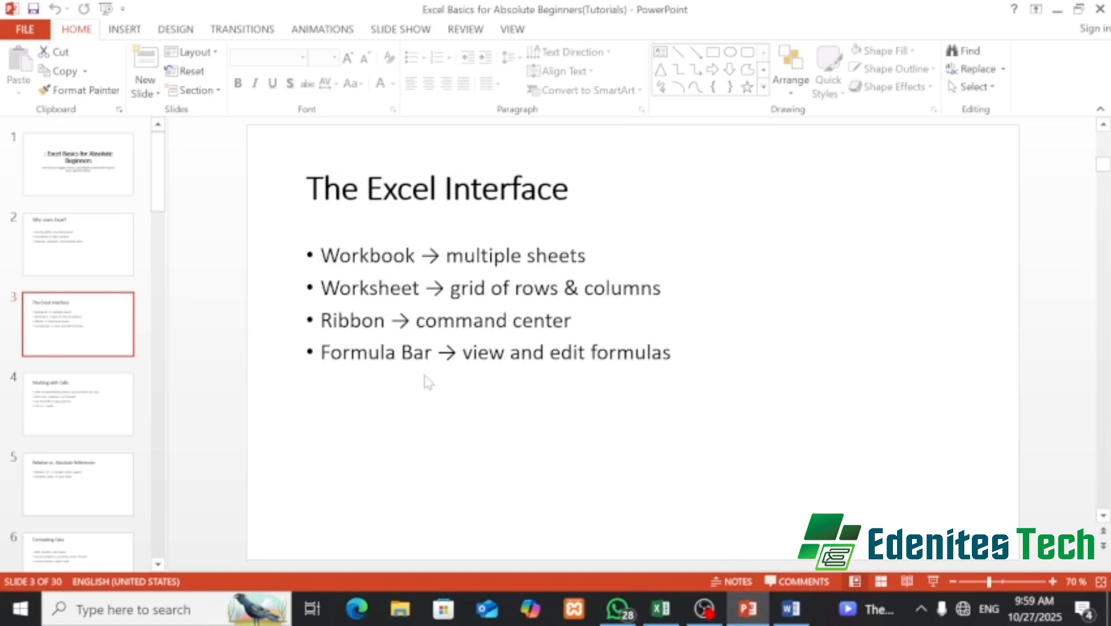
mouse_move(657, 614)
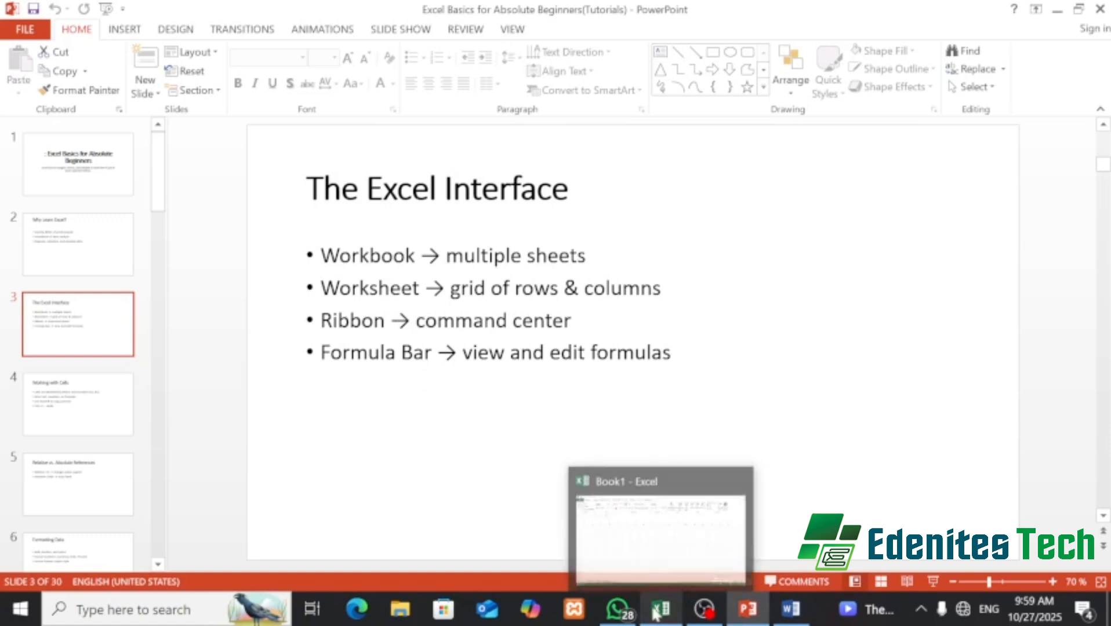
left_click(660, 551)
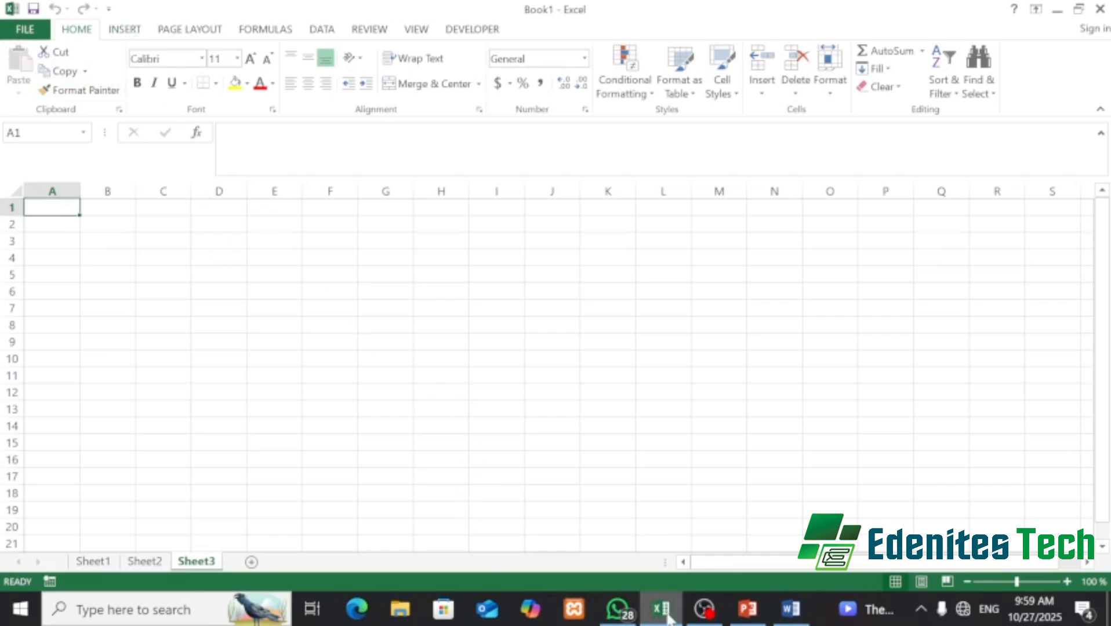
- Dismiss the Save As dialog without saving the workbook
mouse_move(671, 619)
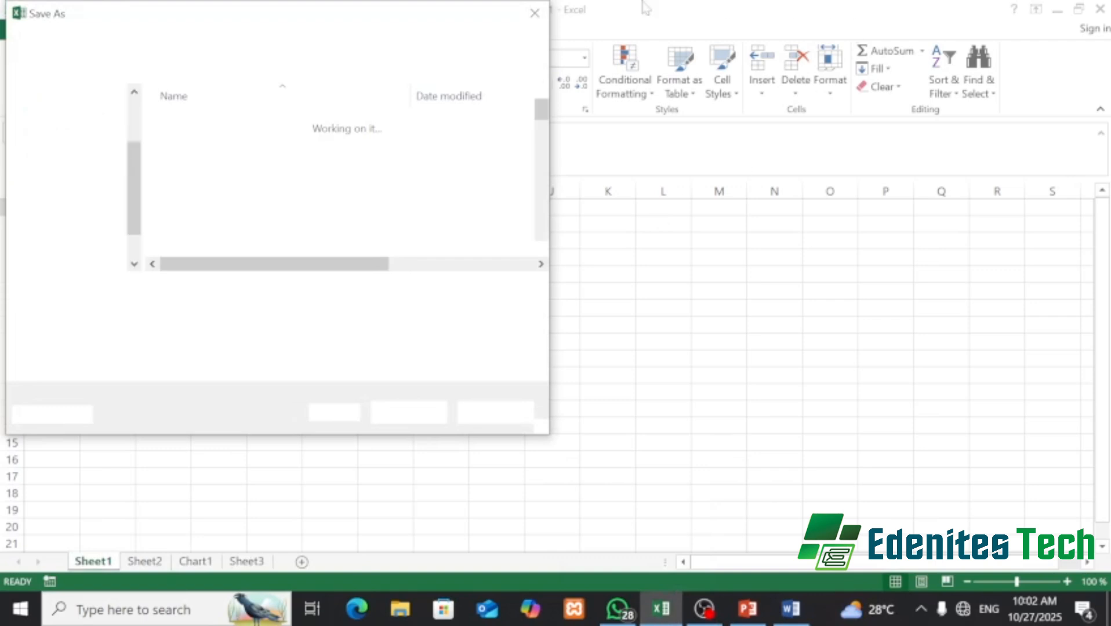
left_click(536, 15)
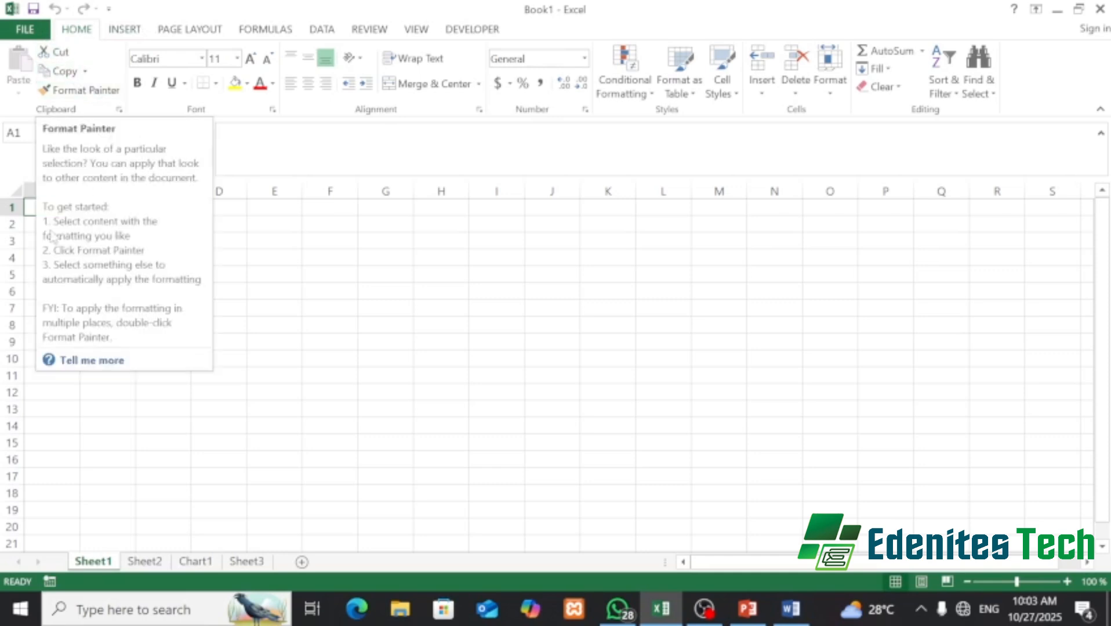
- Enter the text 'vee' in cell A2 of Sheet1
left_click(286, 273)
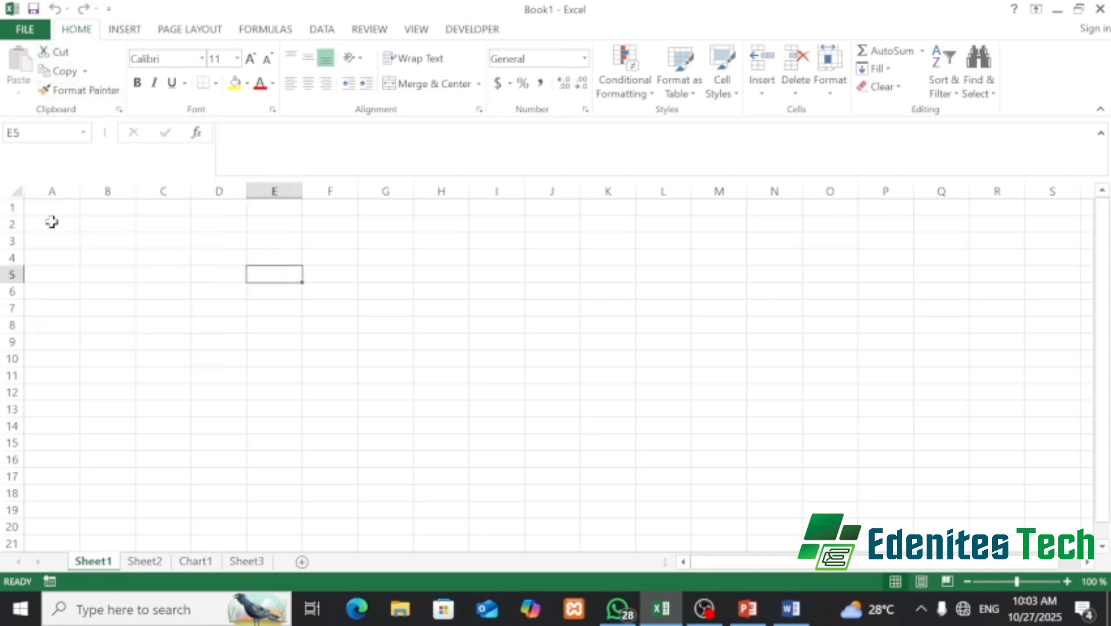
left_click(63, 218)
type("vee")
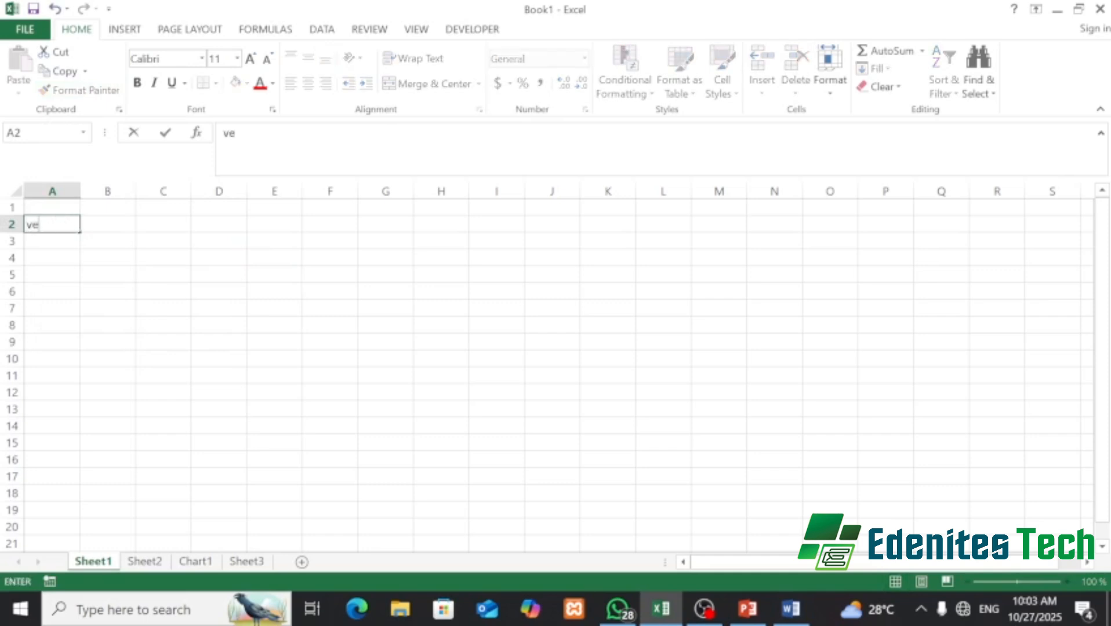
key("Return")
- Copy the 'vee' from A2 and paste it into cell C2
left_click(56, 227)
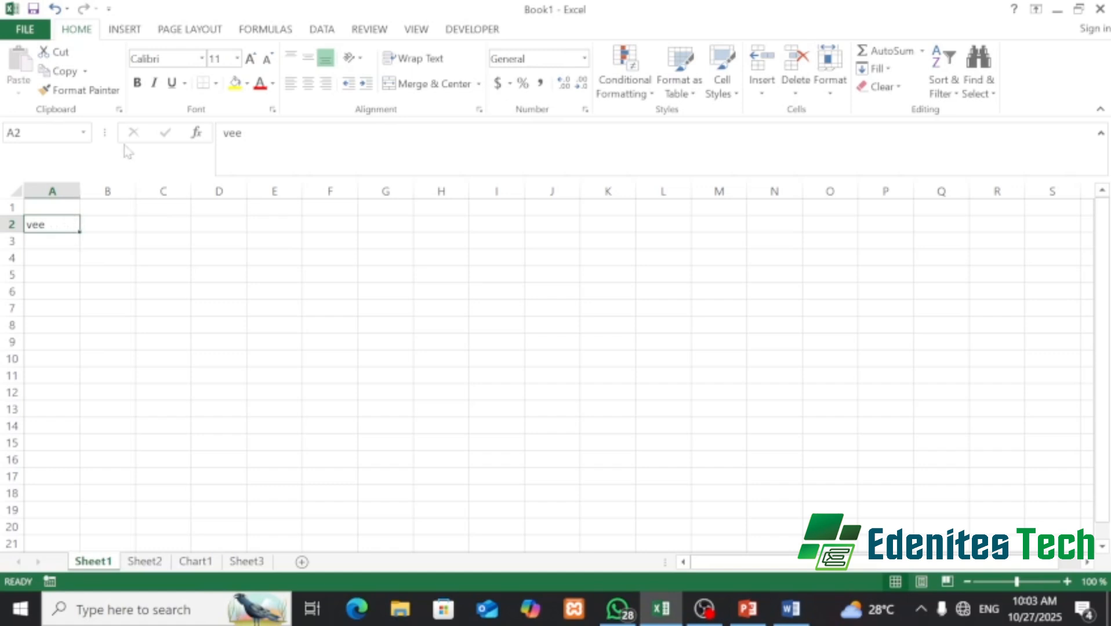
left_click(56, 76)
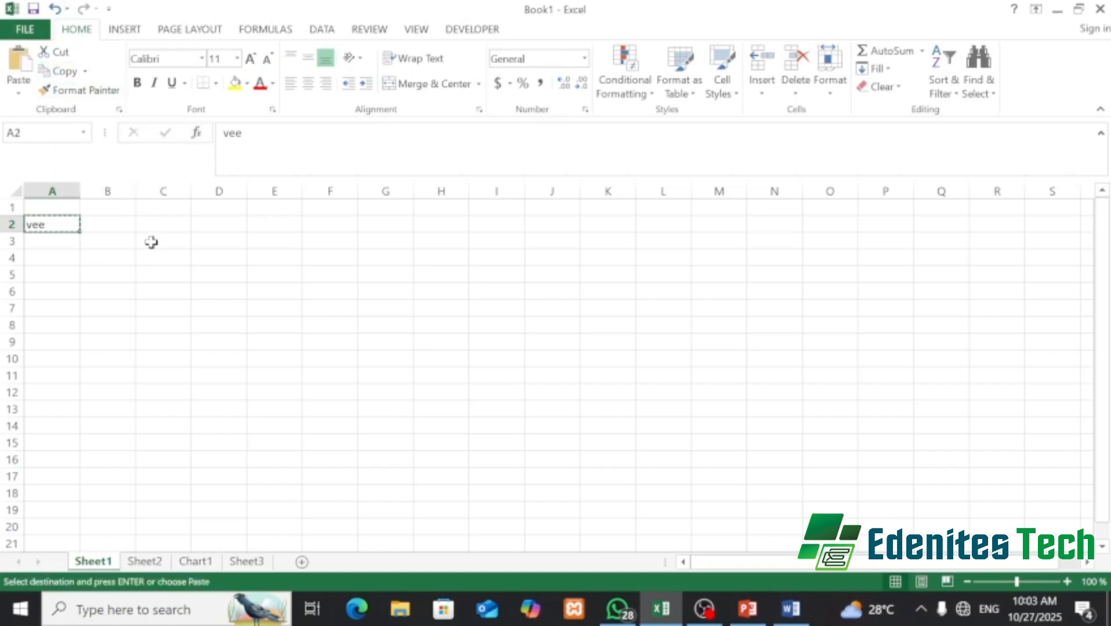
left_click(155, 225)
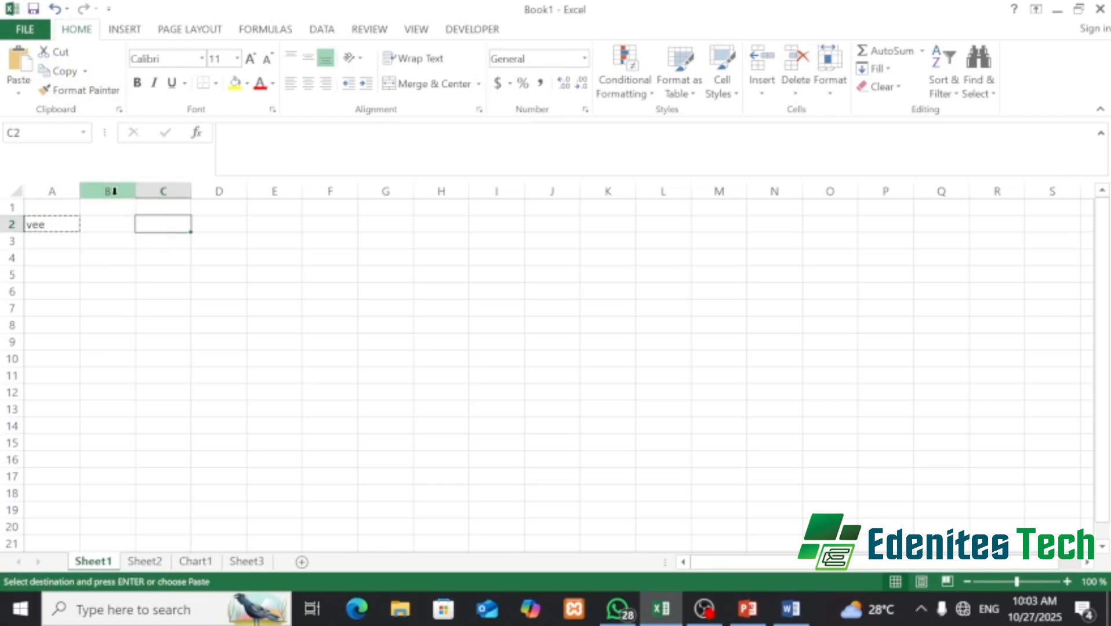
left_click(16, 65)
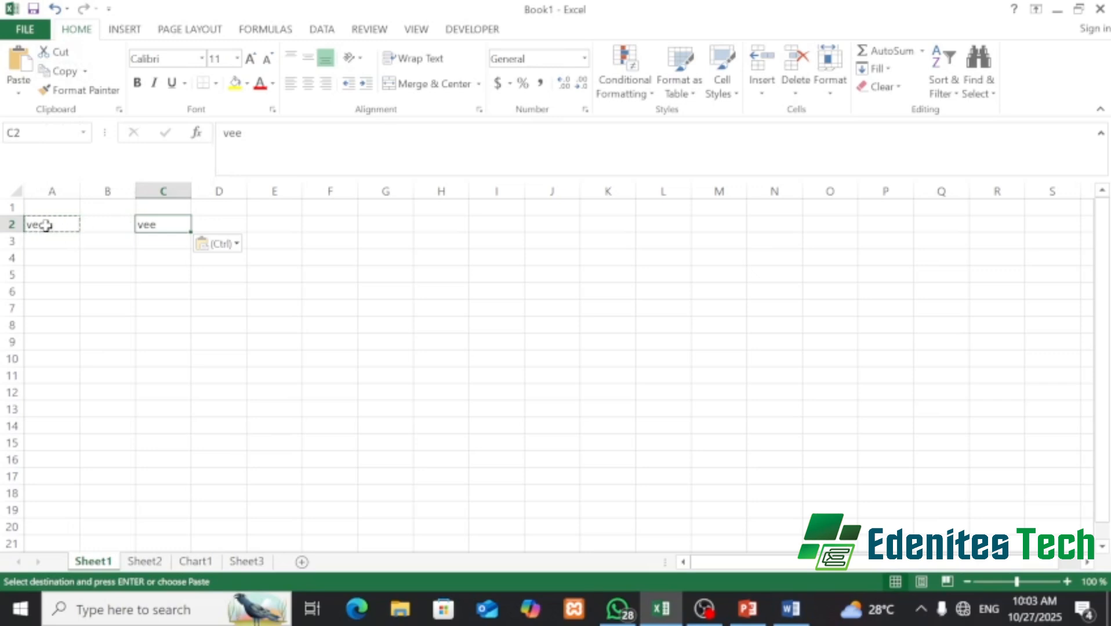
left_click(46, 225)
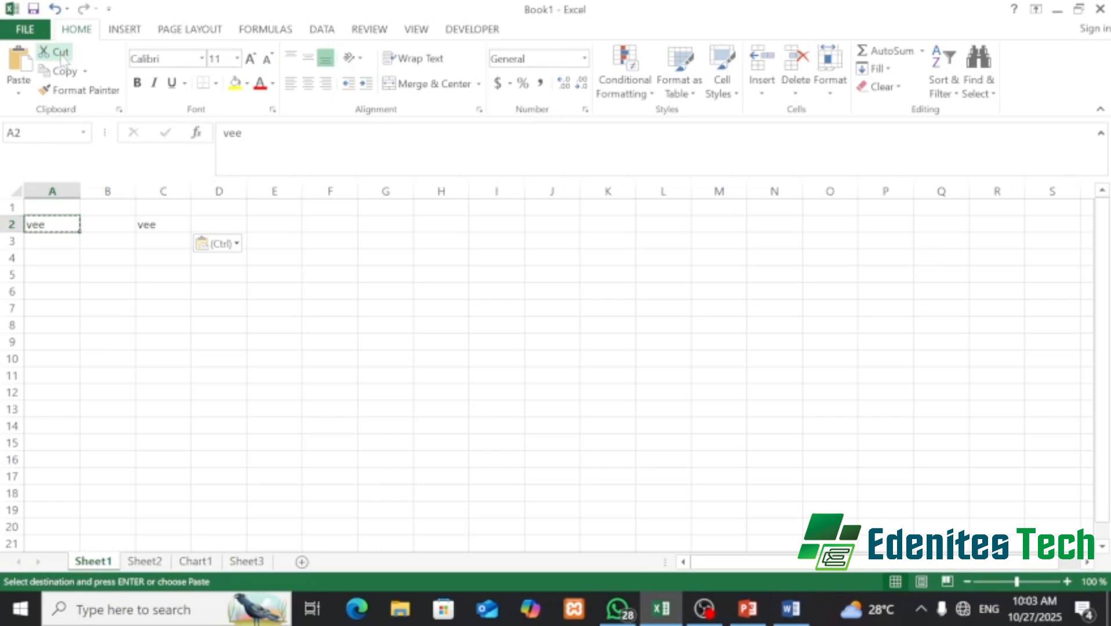
- Move 'vee' from cell A2 into cell A4, leaving A2 empty
key("Escape")
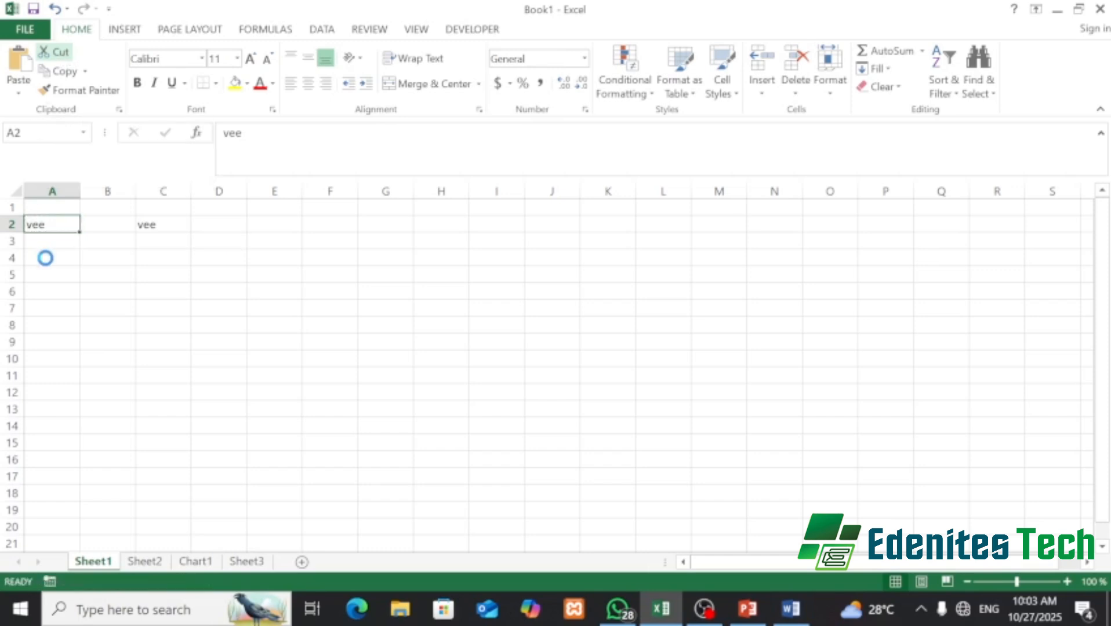
left_click(47, 264)
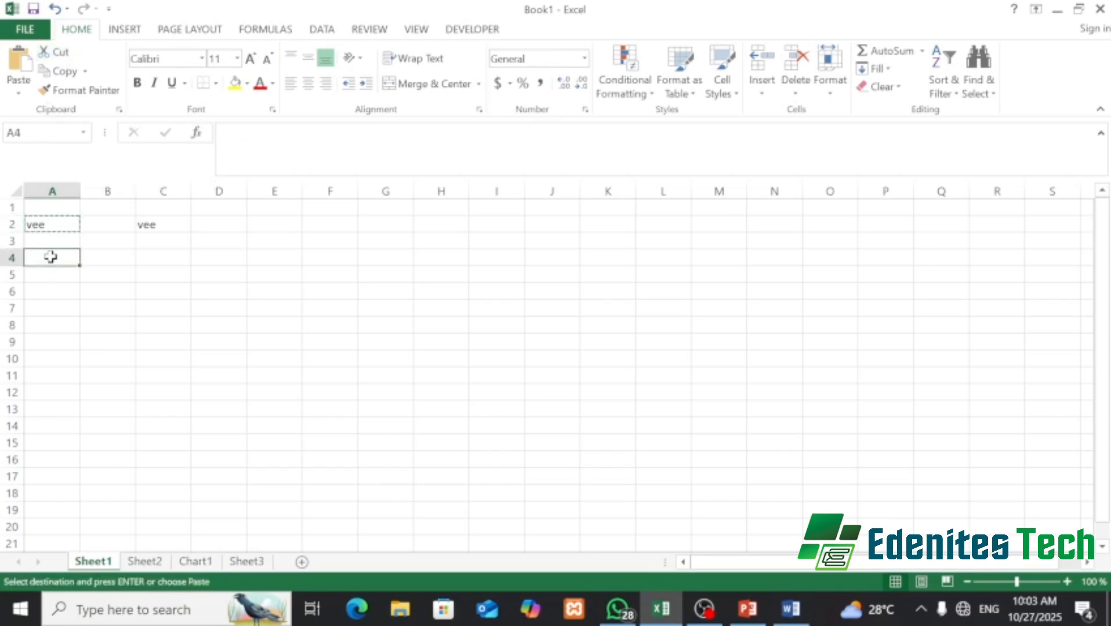
right_click(49, 256)
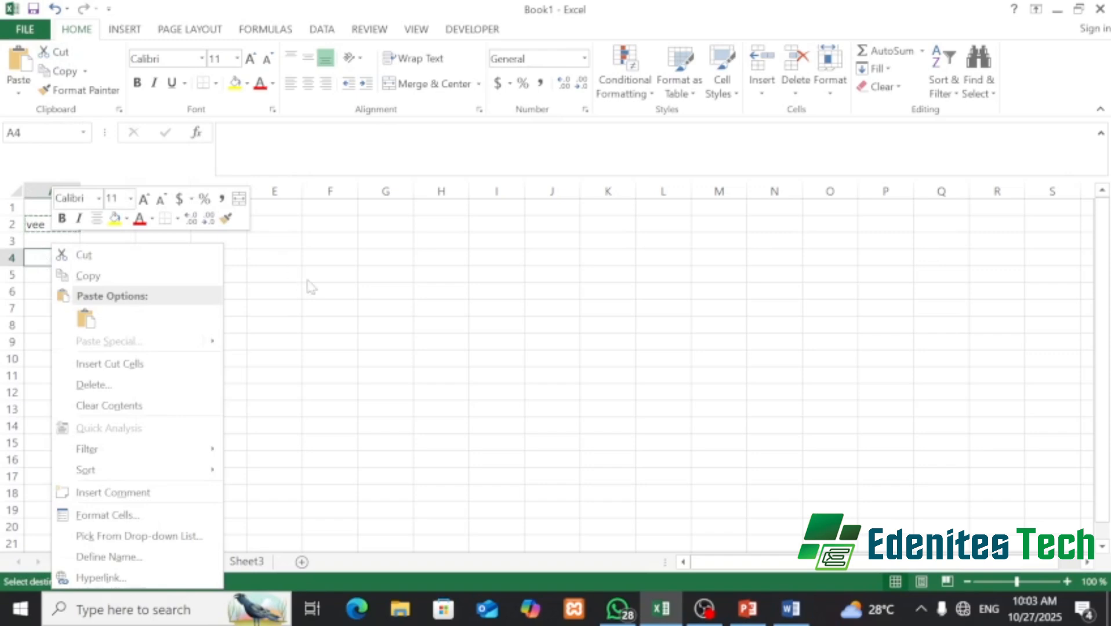
key("Escape")
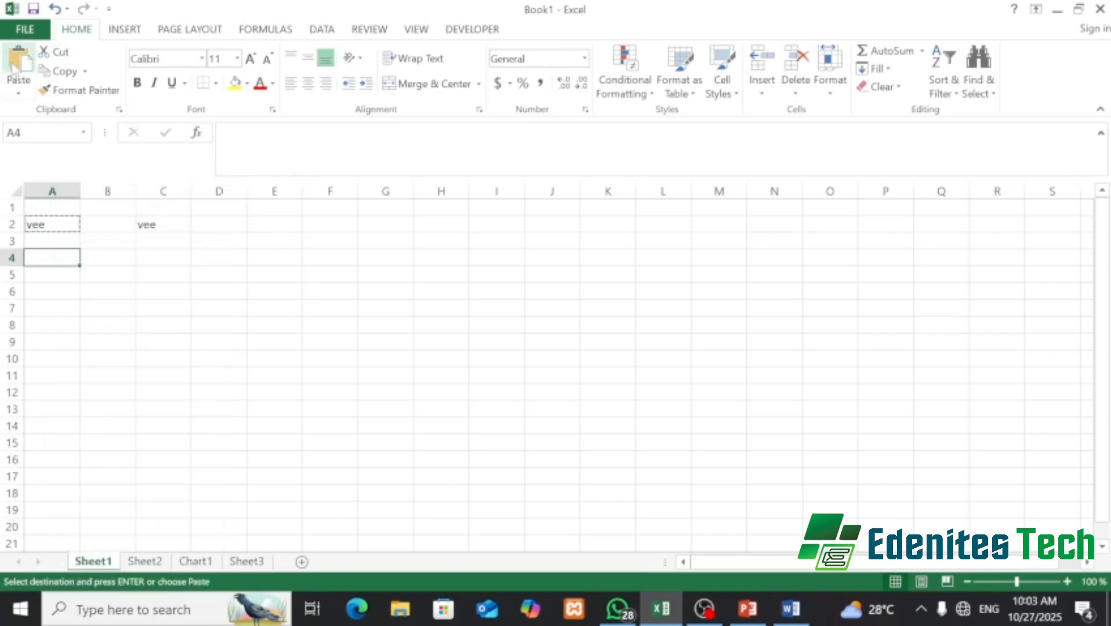
key("Escape")
left_click(17, 60)
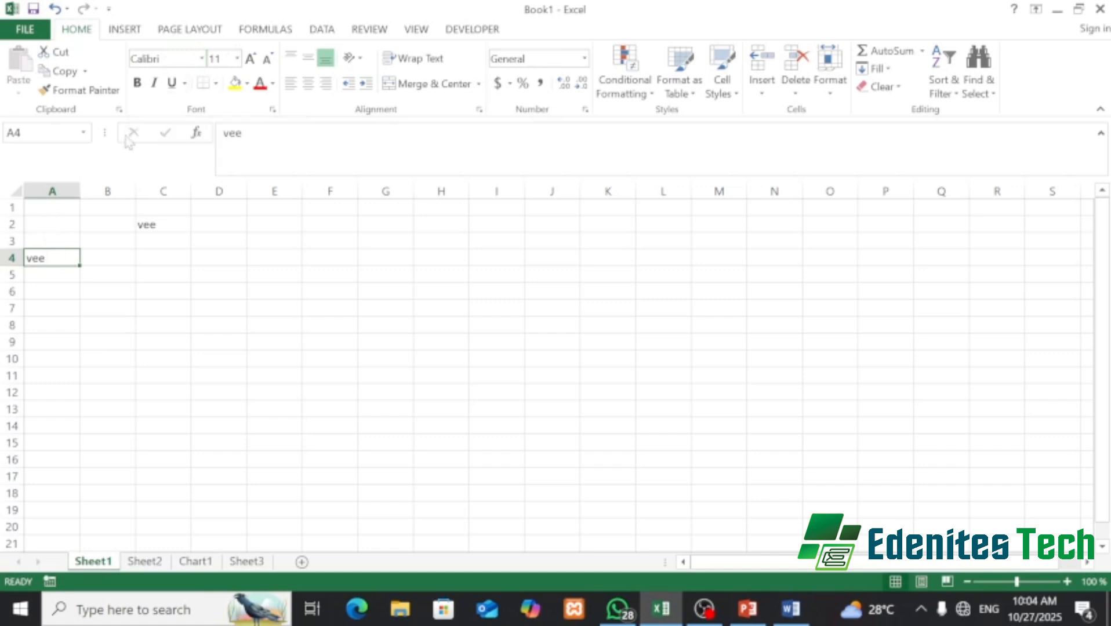
- Set the 'vee' in cell A4 to the Arial font, leaving its size unchanged
left_click(203, 65)
left_click(203, 65)
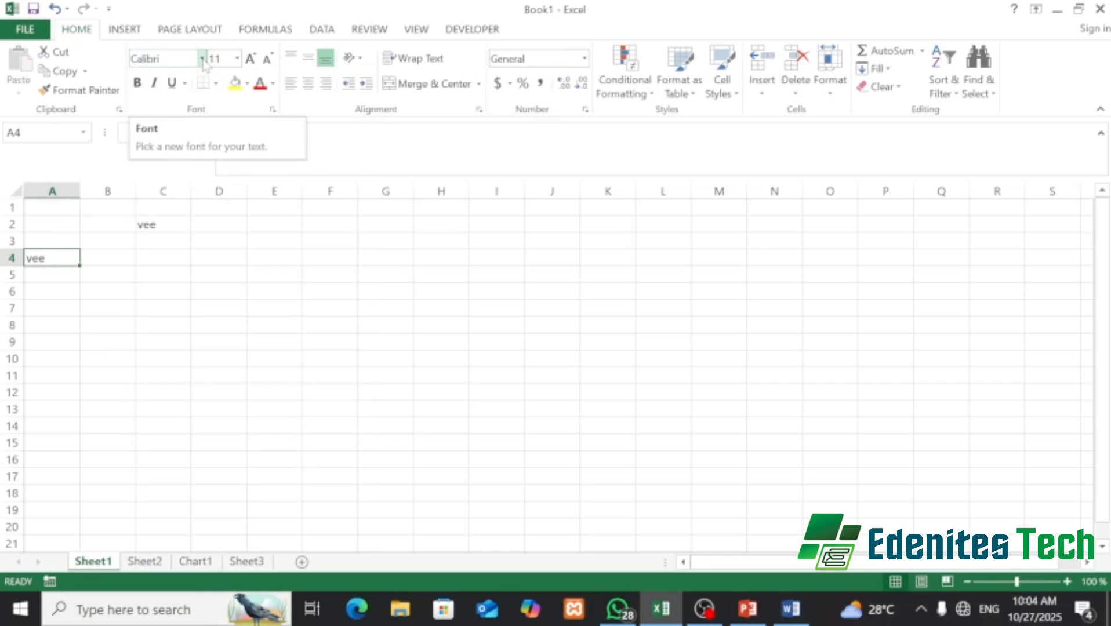
left_click(203, 64)
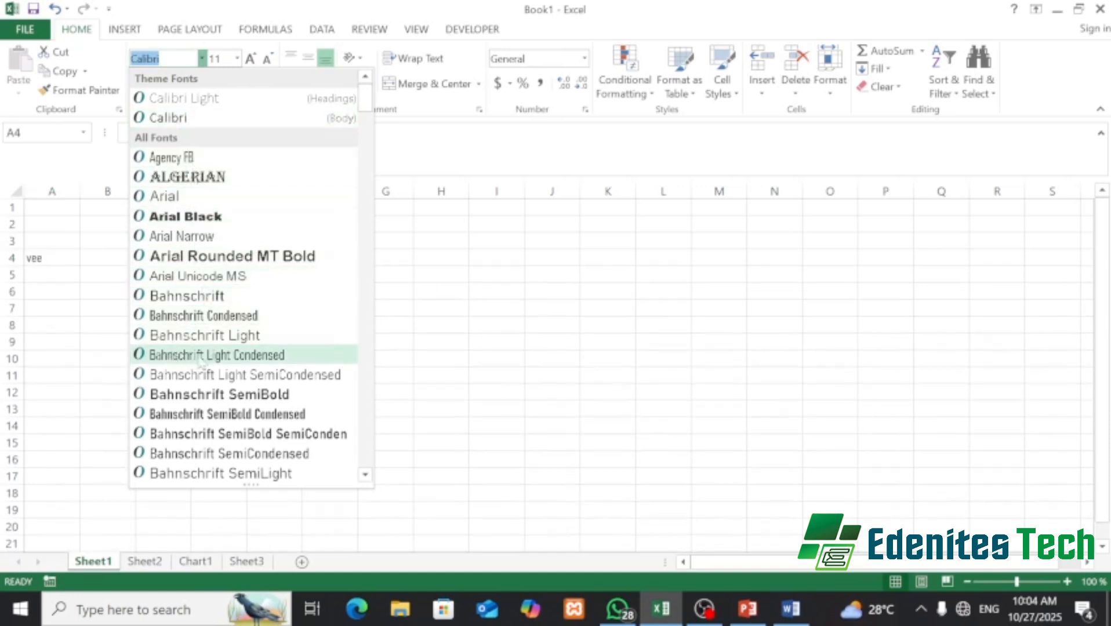
left_click(162, 196)
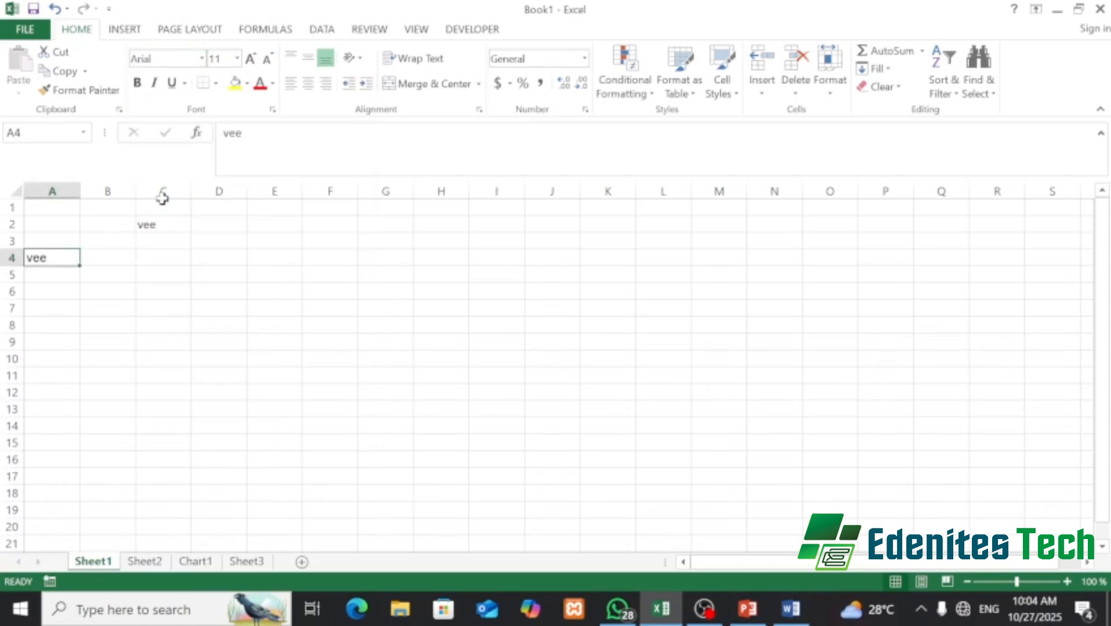
left_click(238, 58)
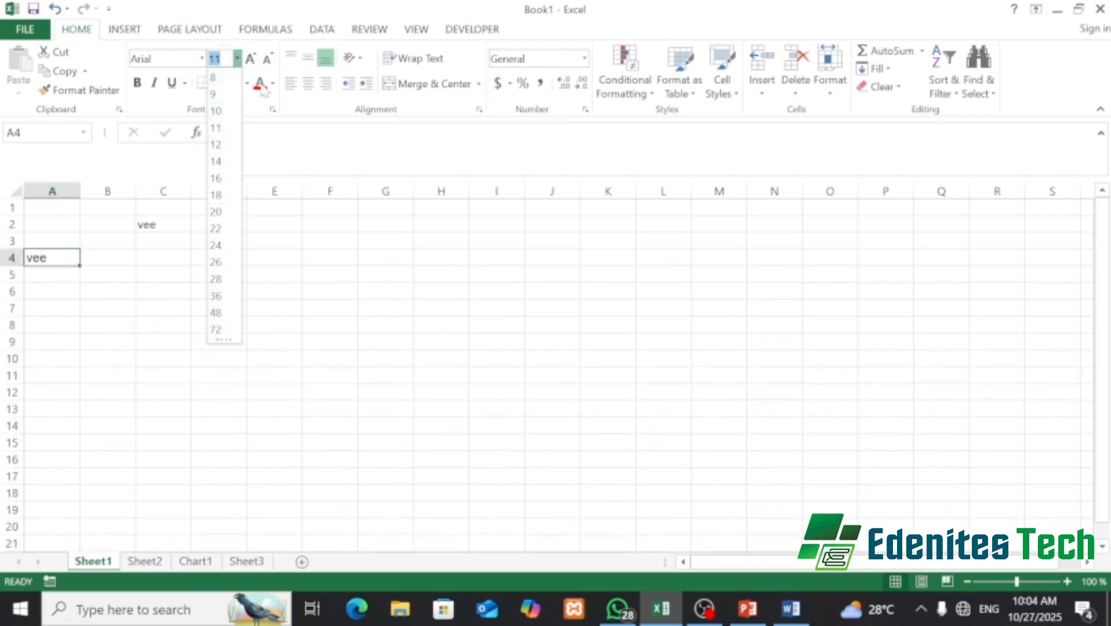
left_click(298, 139)
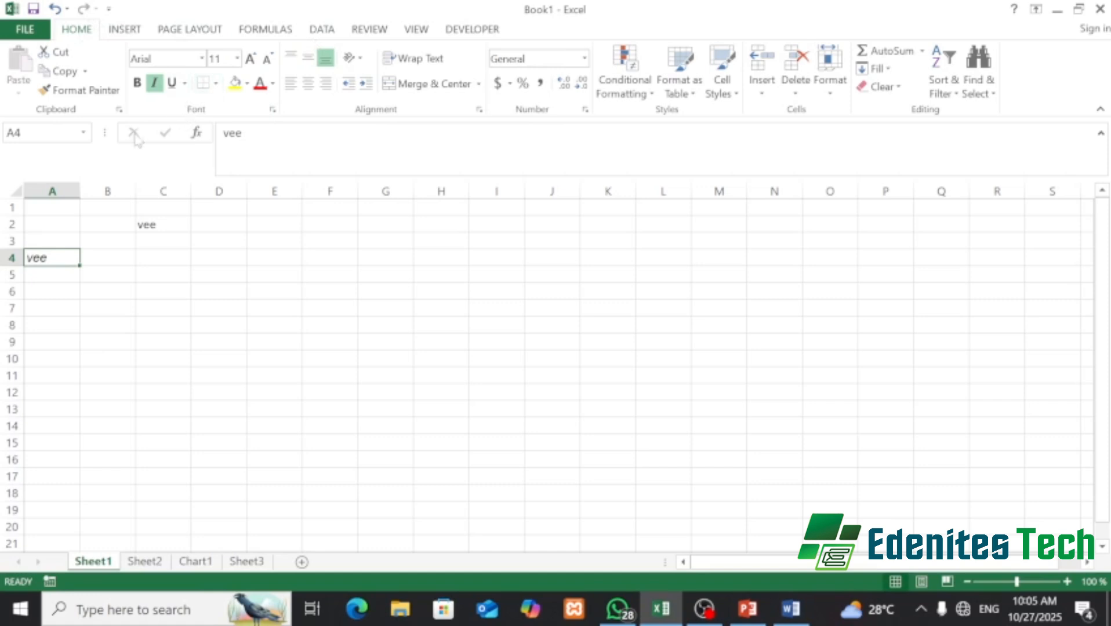
- Try All Borders on A1:C9, undo it, then open Sheet1's print preview
left_click_drag(49, 207, 168, 336)
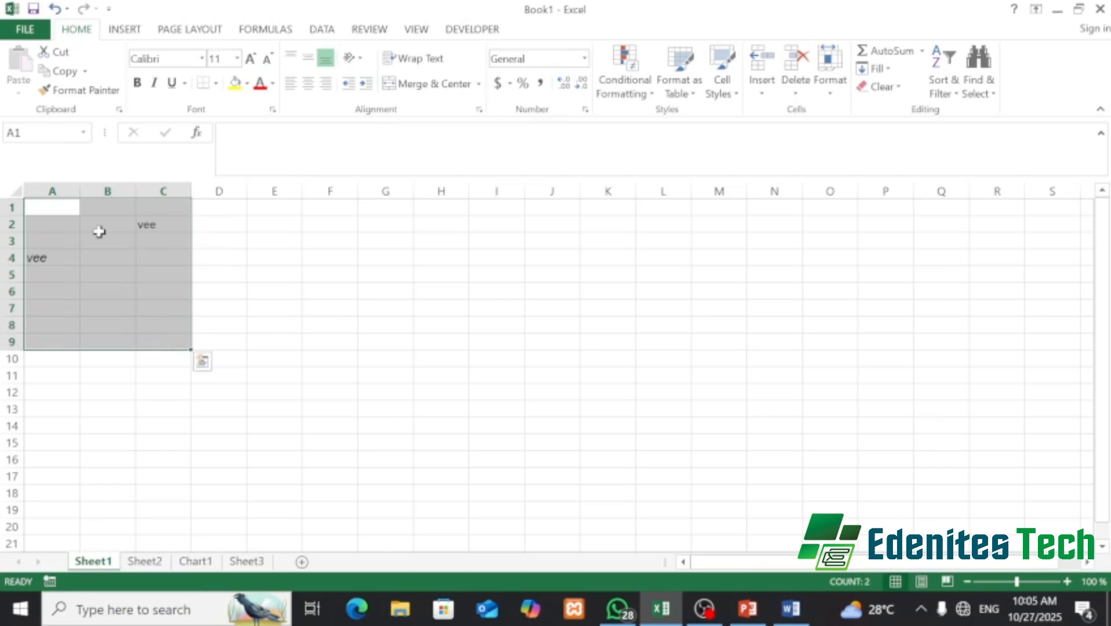
left_click(215, 84)
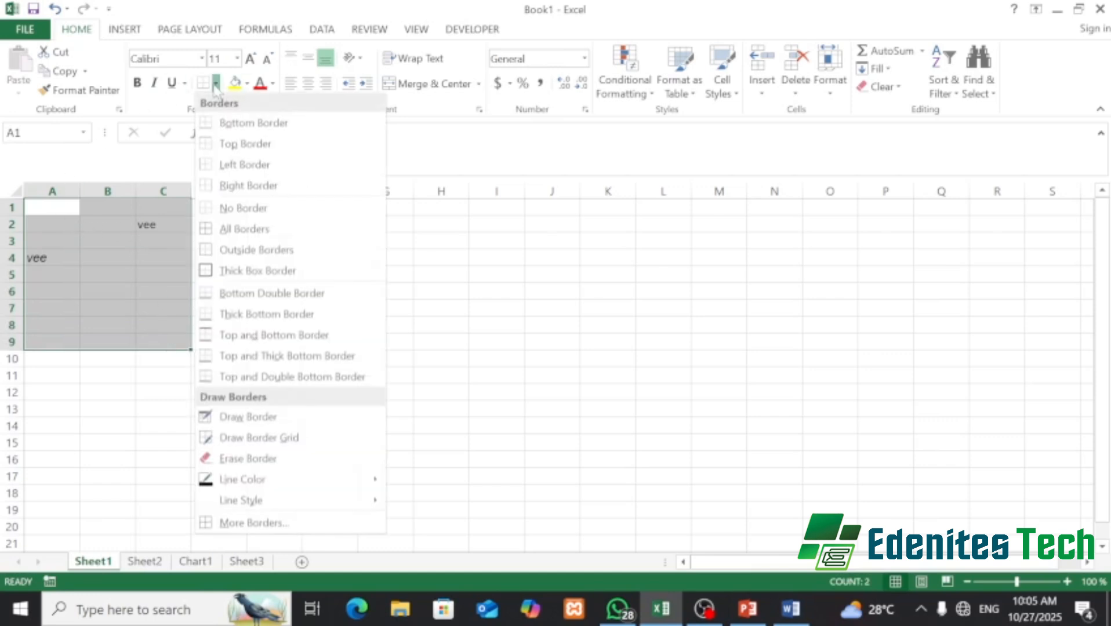
left_click(264, 230)
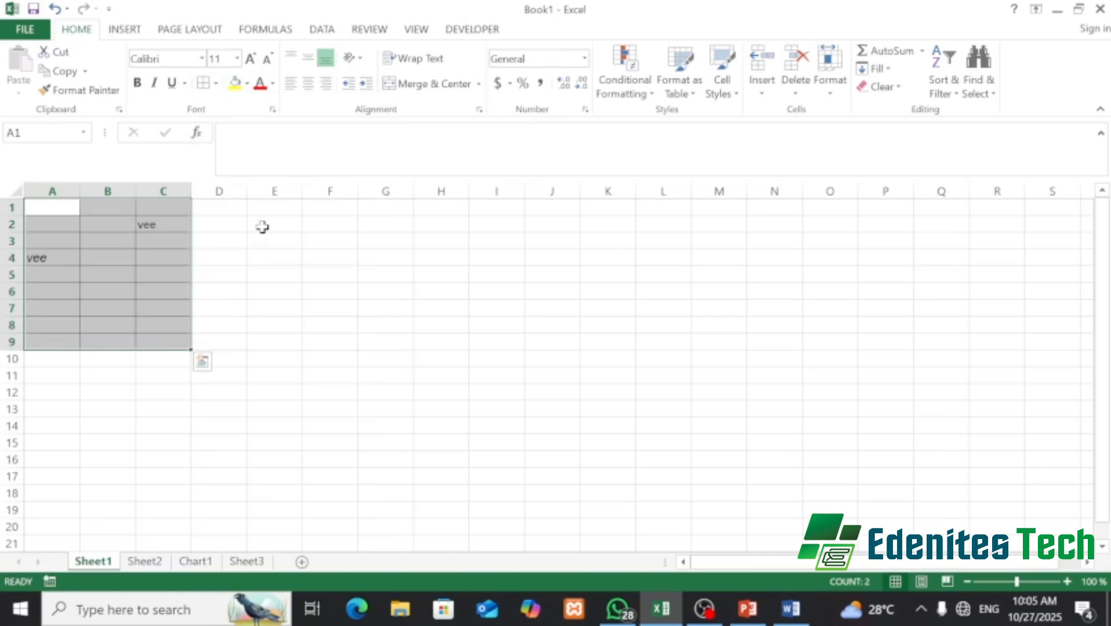
left_click(116, 243)
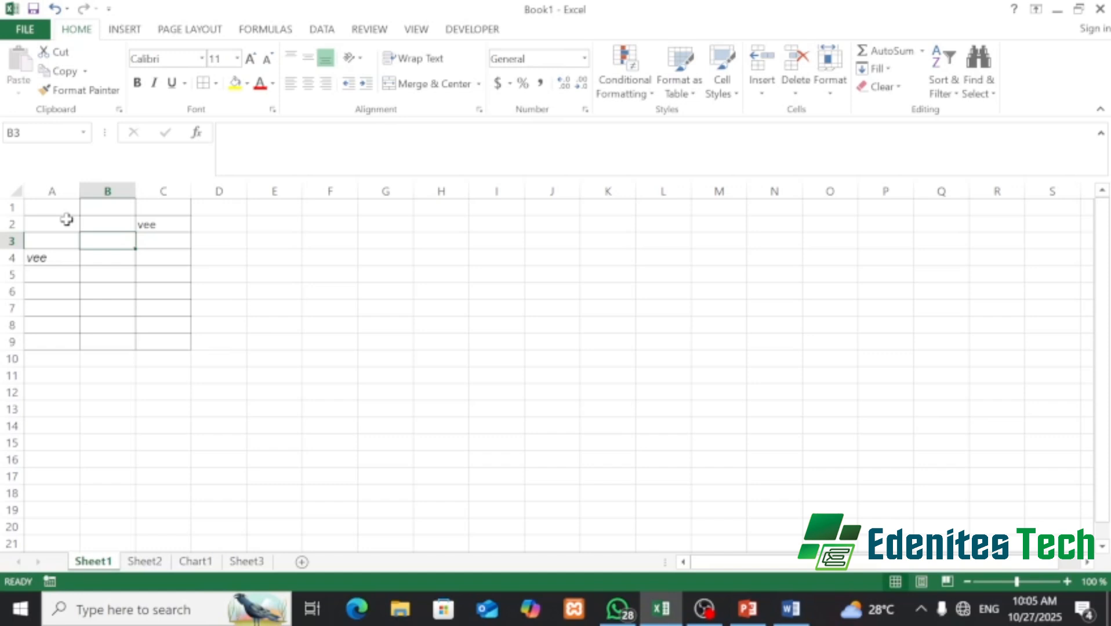
key("ctrl+z")
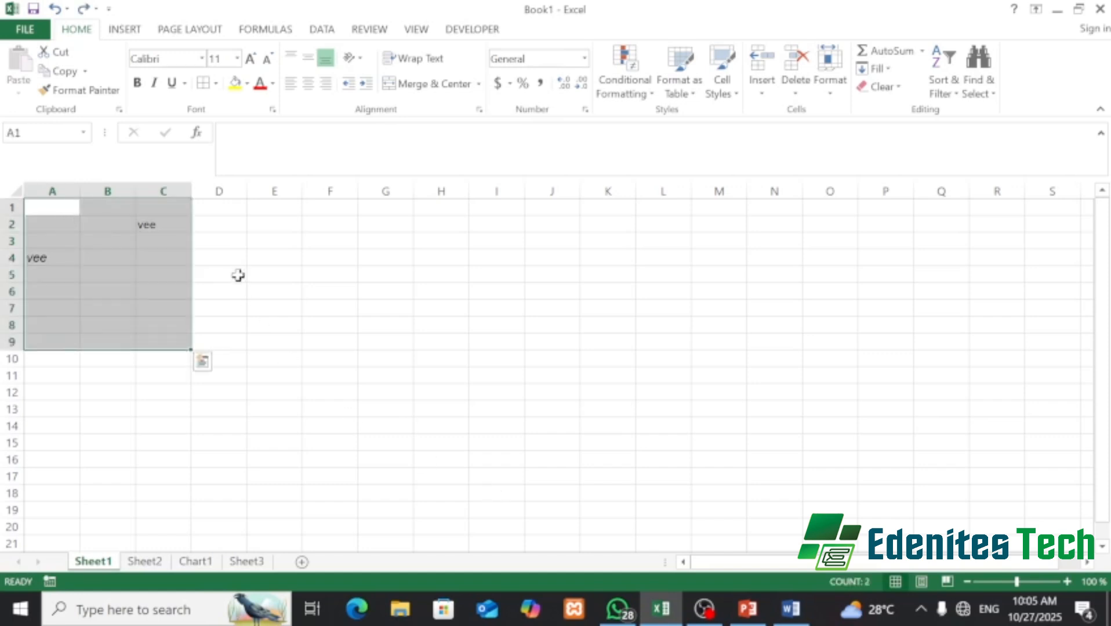
left_click(238, 275)
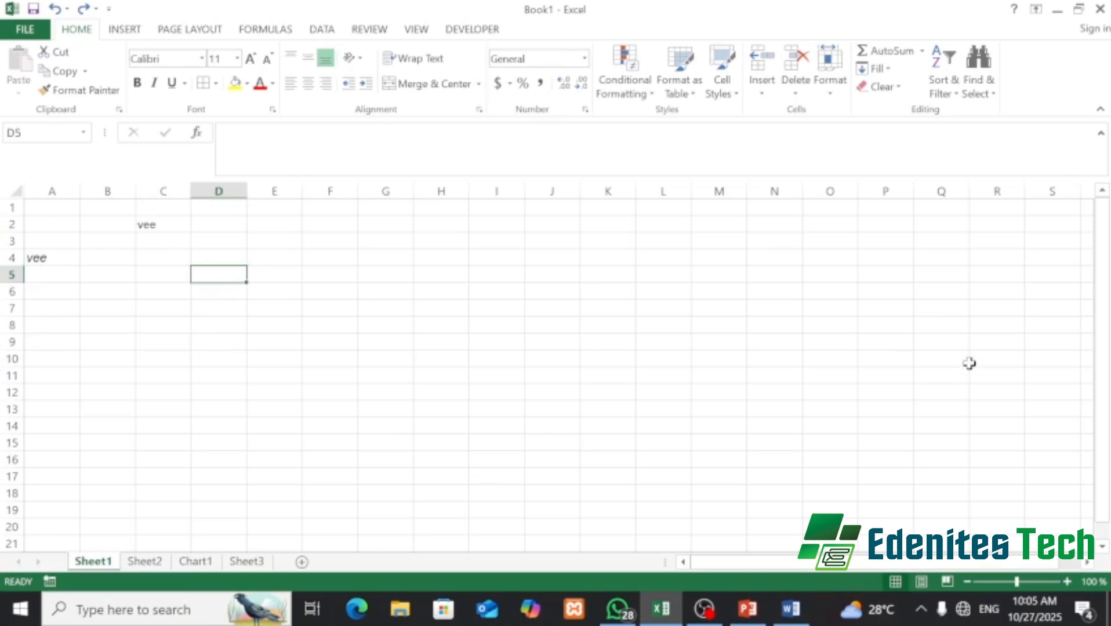
key("ctrl+p")
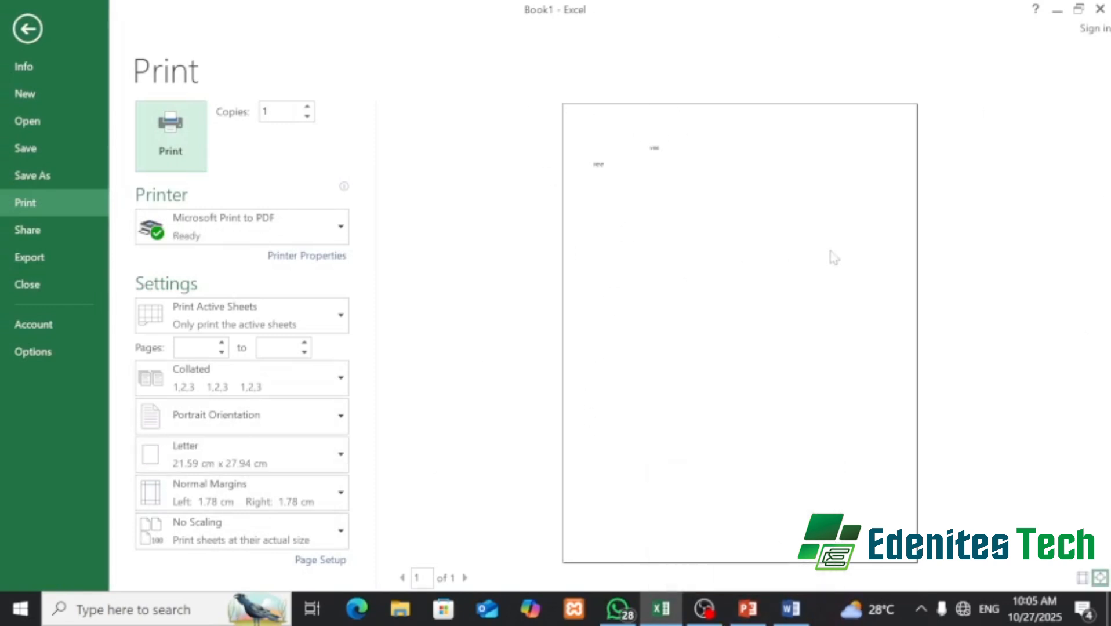
- Apply All Borders to A1:C9 and check the ruled table in print preview
left_click(27, 29)
left_click_drag(38, 206, 168, 343)
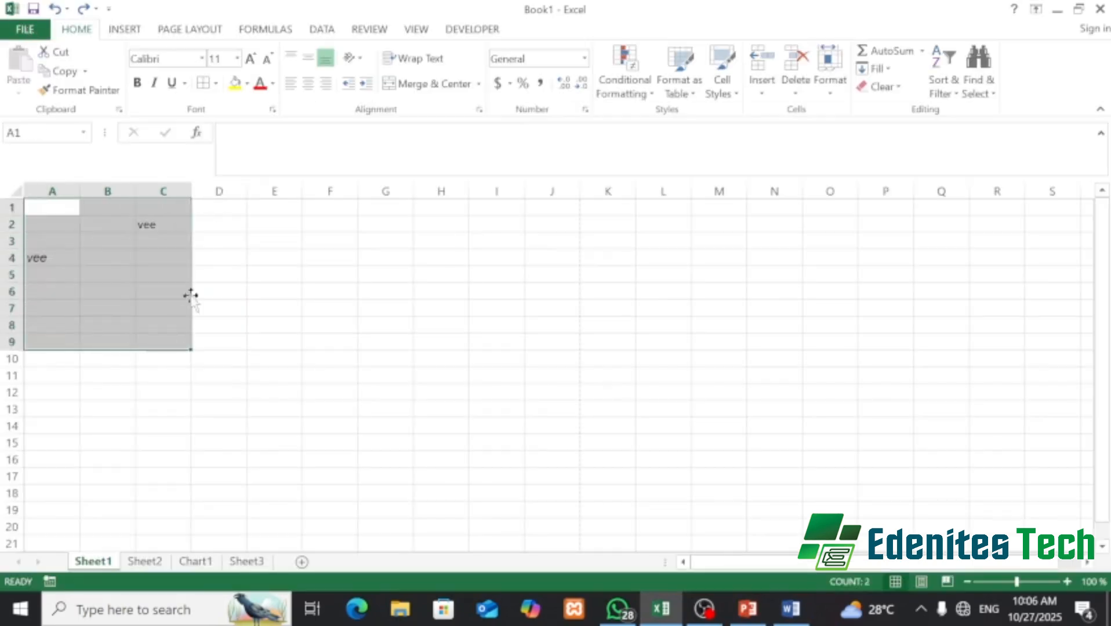
left_click(203, 83)
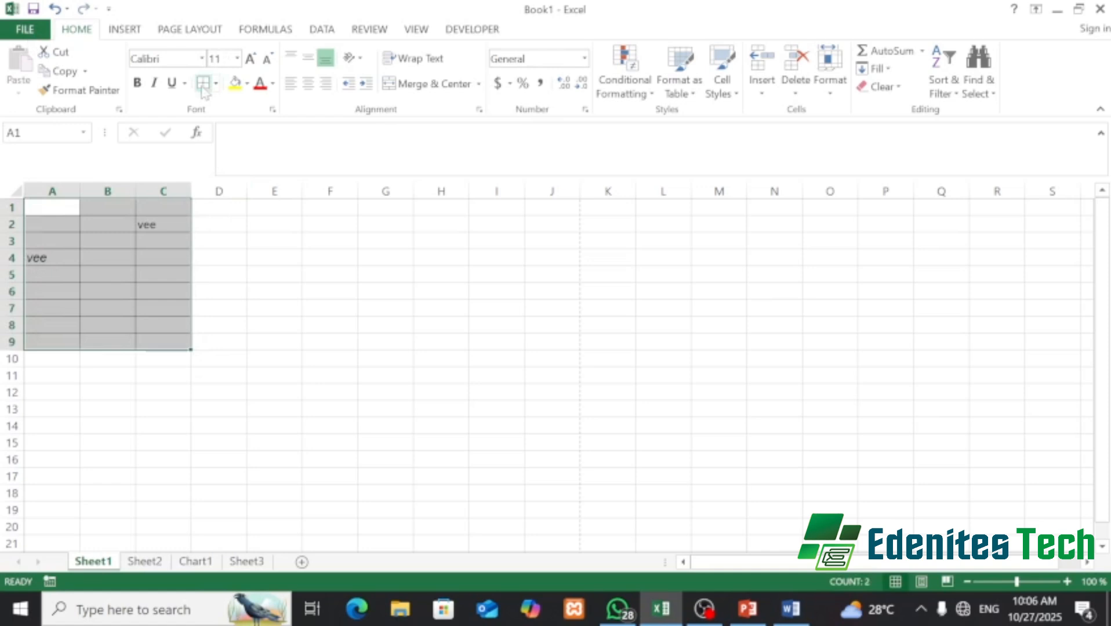
left_click(304, 348)
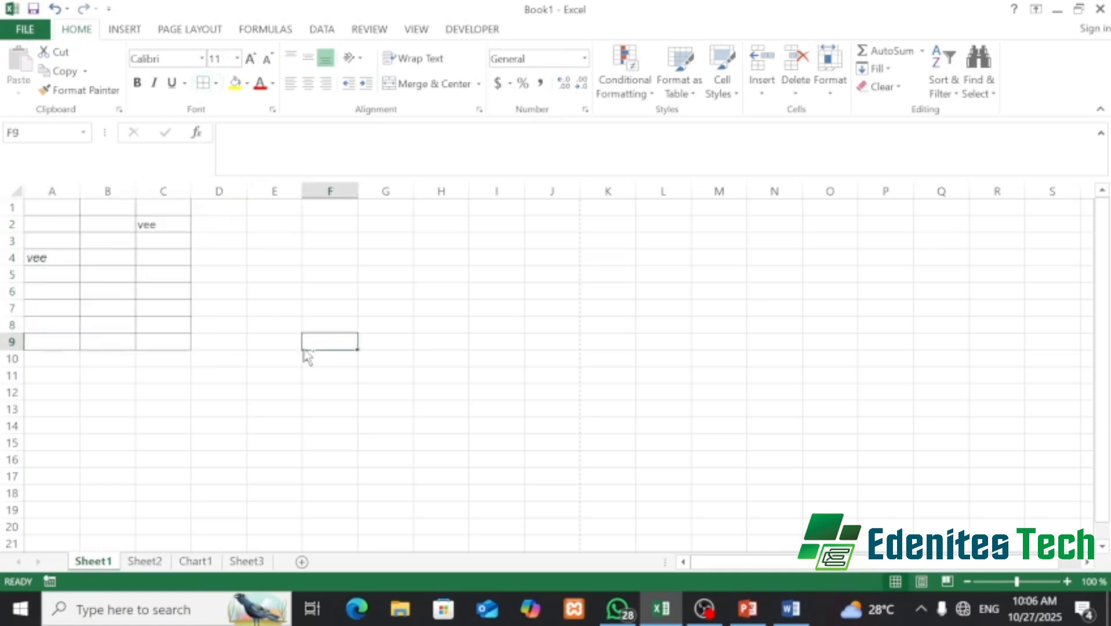
key("ctrl+p")
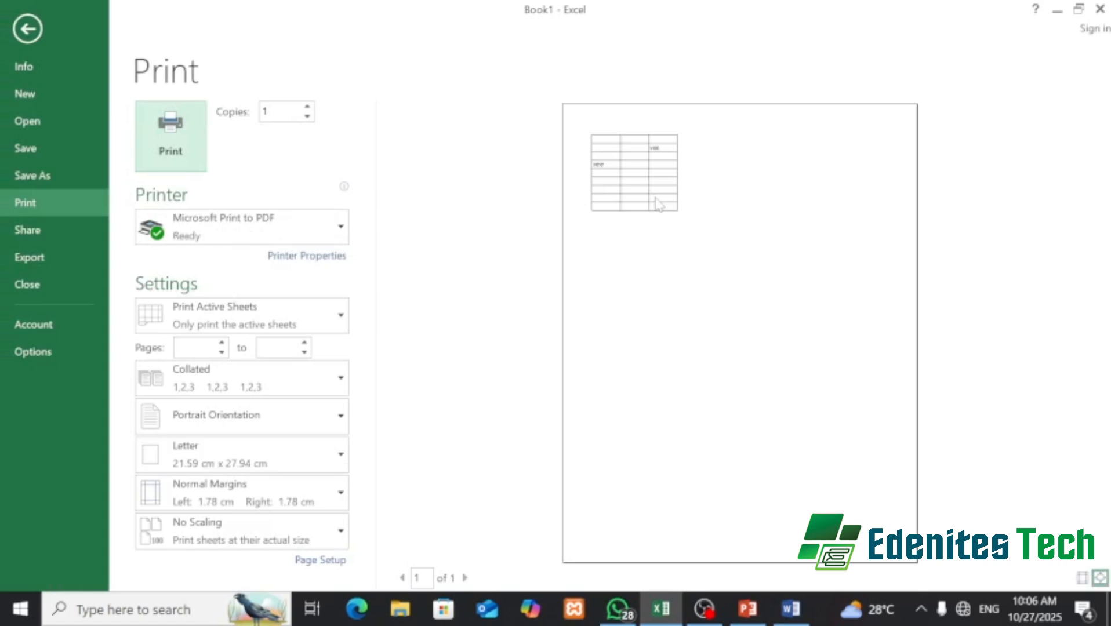
left_click(32, 18)
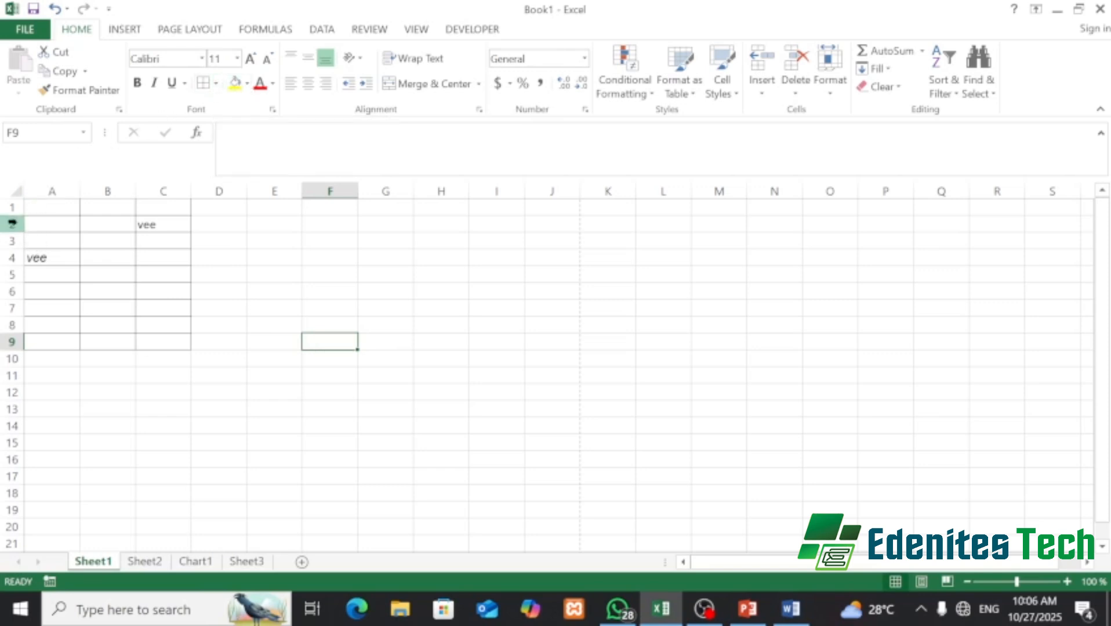
- Give cell A4 a yellow fill and red text, and remove its italic
left_click(35, 258)
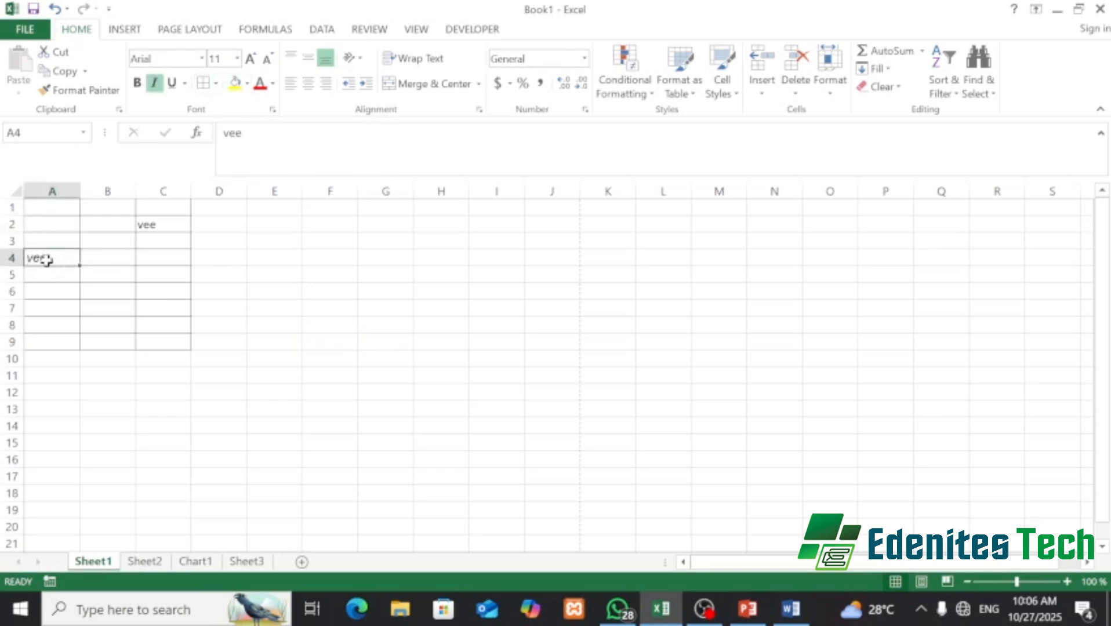
left_click(237, 86)
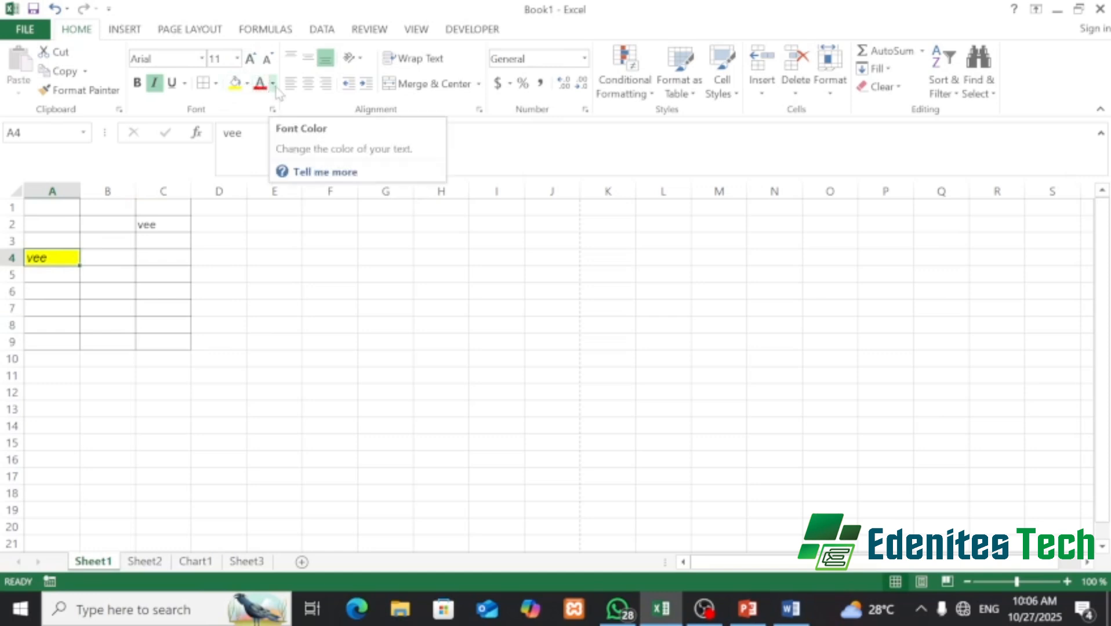
left_click(273, 84)
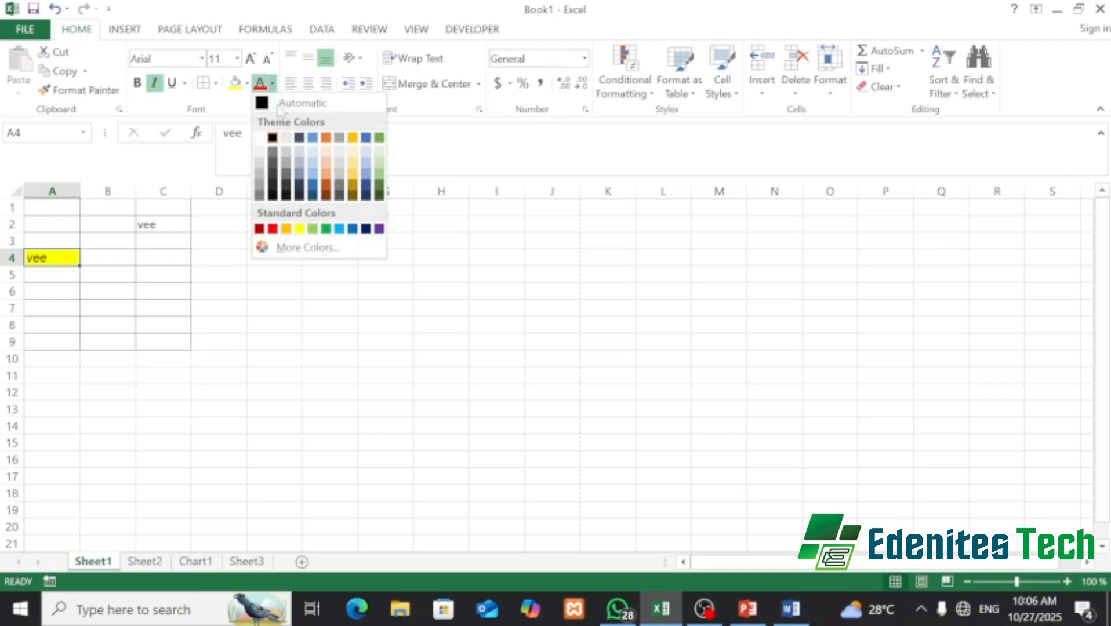
left_click(272, 229)
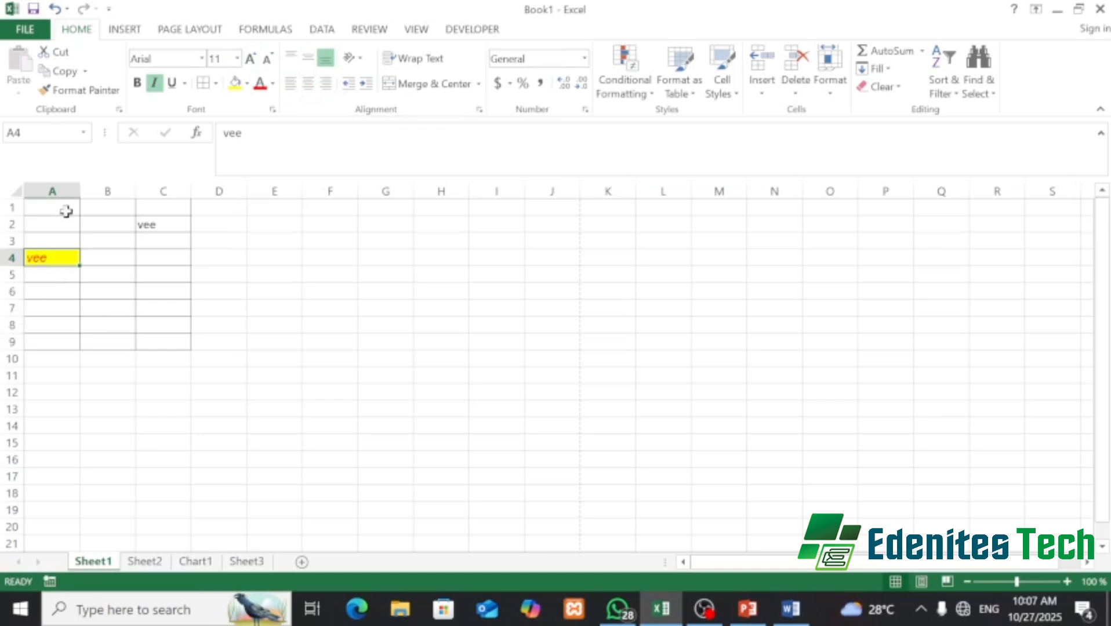
left_click(155, 82)
left_click(155, 81)
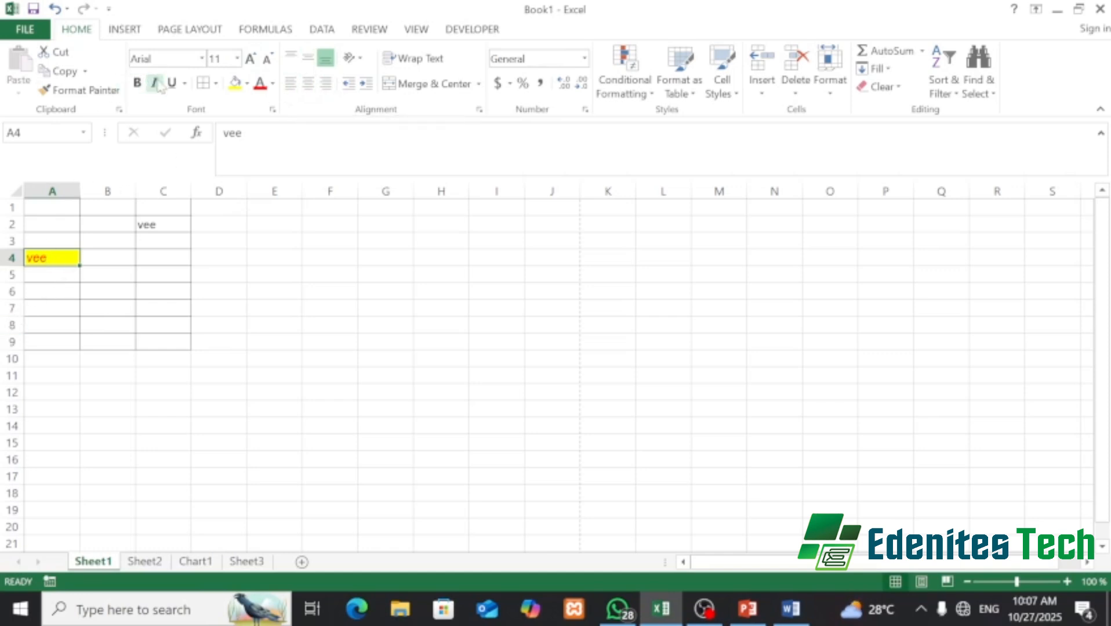
- Right-align the red 'vee' in yellow-filled cell A4
left_click(308, 84)
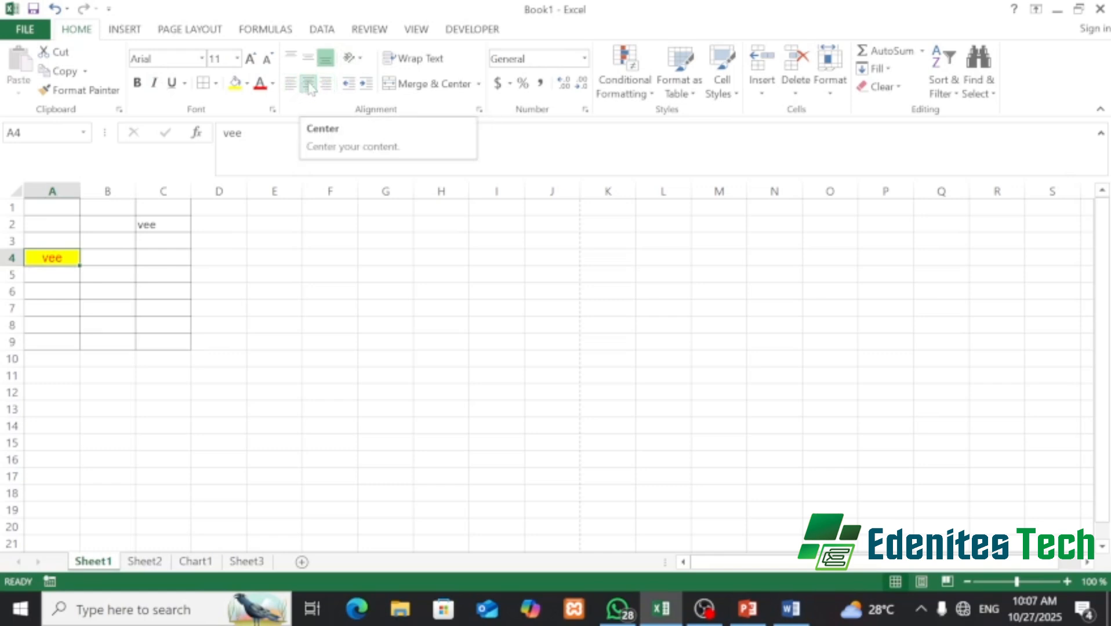
left_click(327, 84)
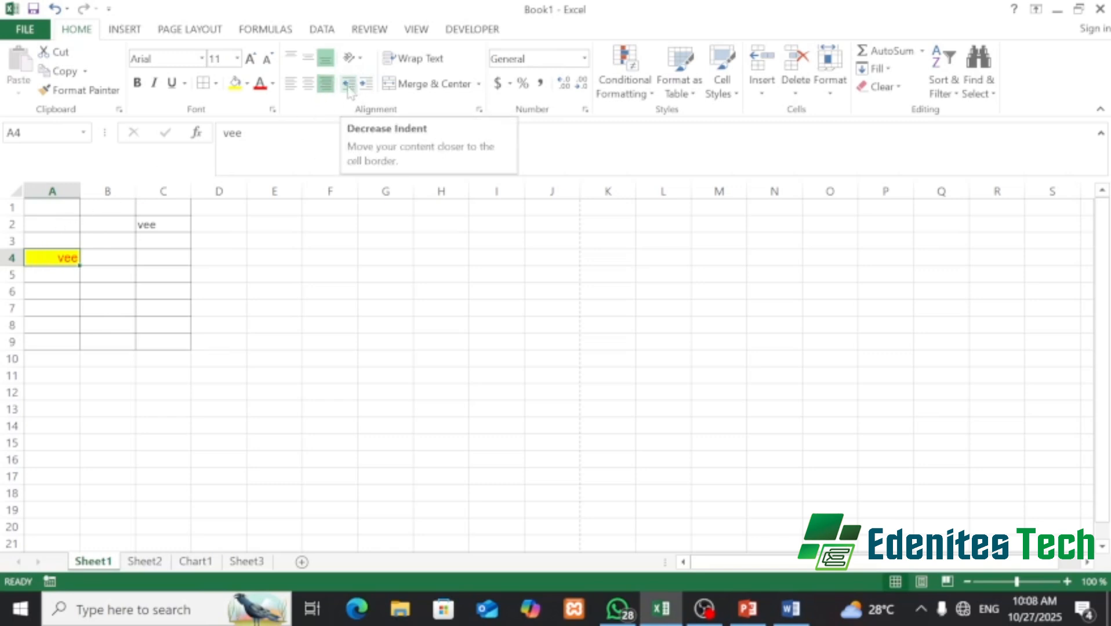
left_click(349, 87)
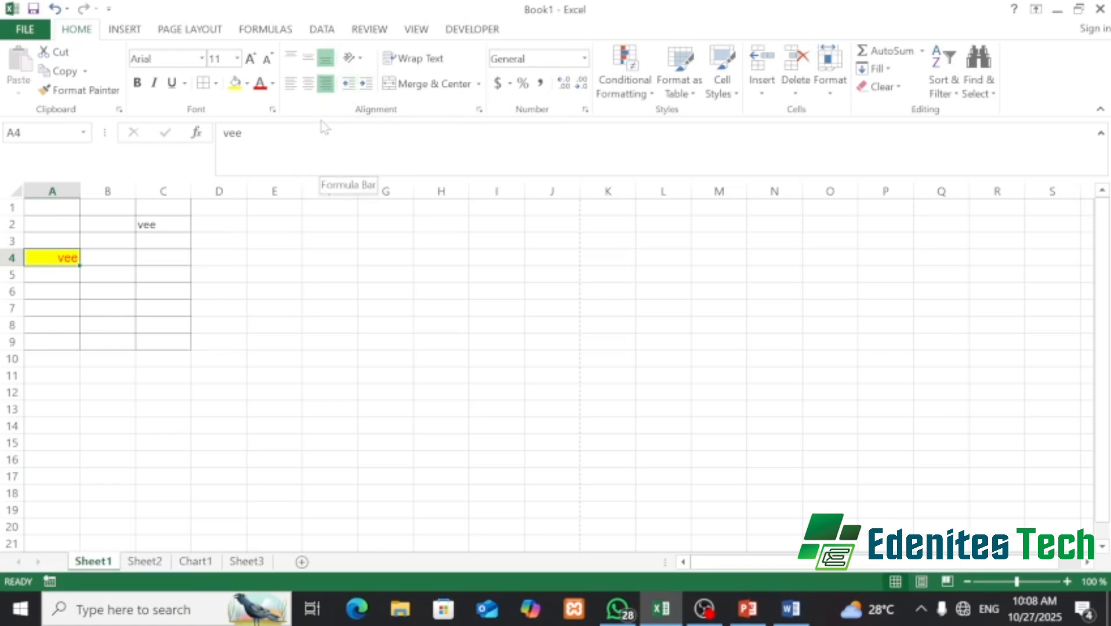
- Enter 'v ee' in cell C4 and indent it two steps from the left edge
left_click(167, 261)
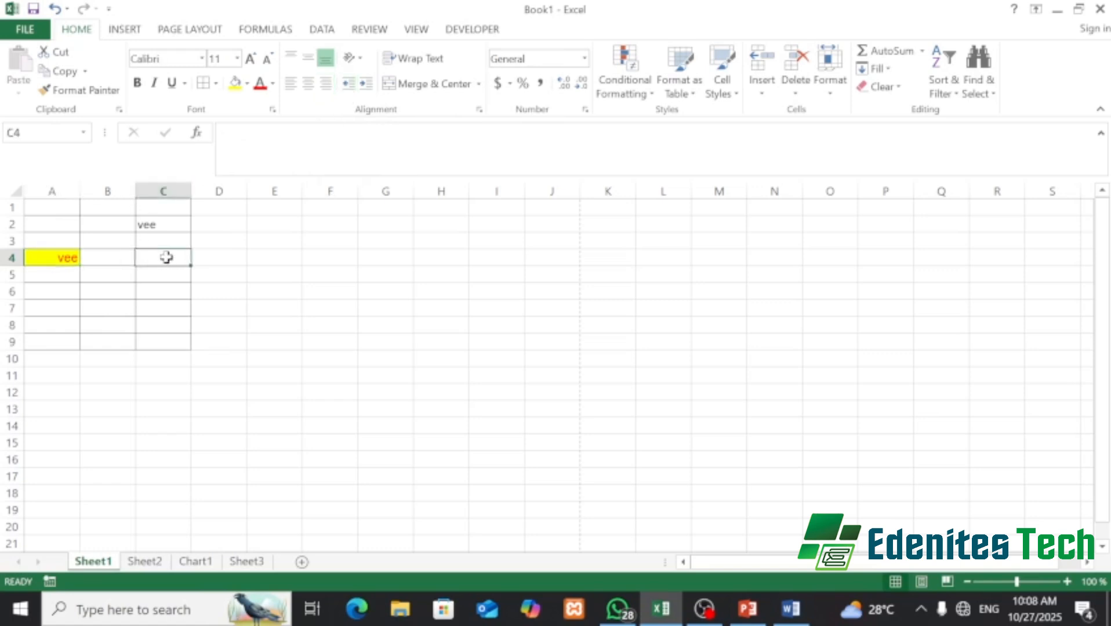
type("v")
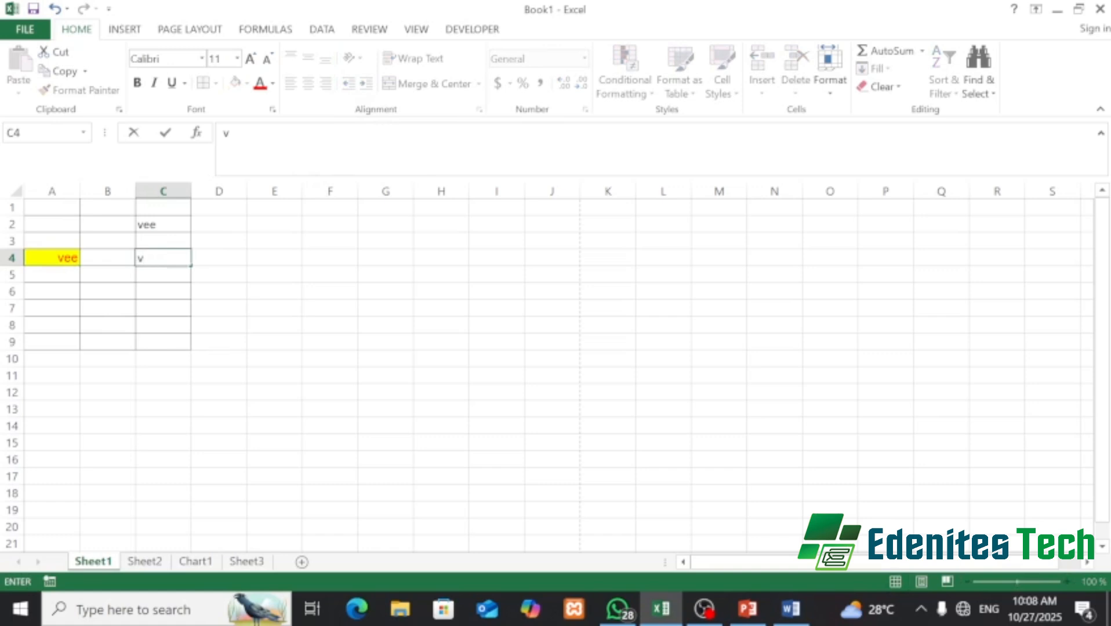
type(" ee")
left_click(158, 258)
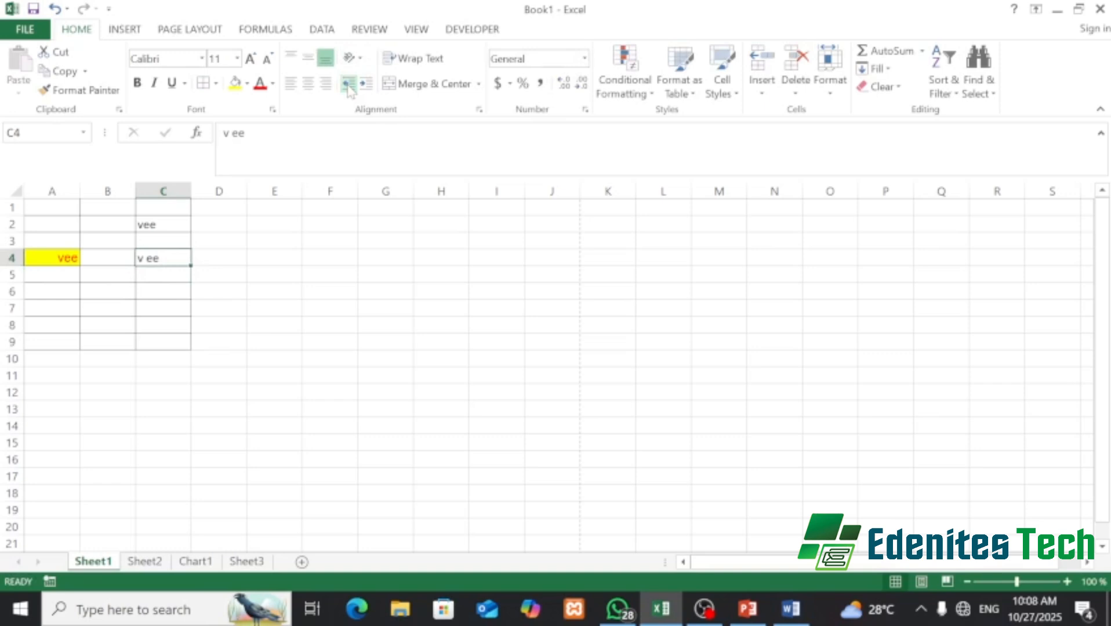
left_click(367, 84)
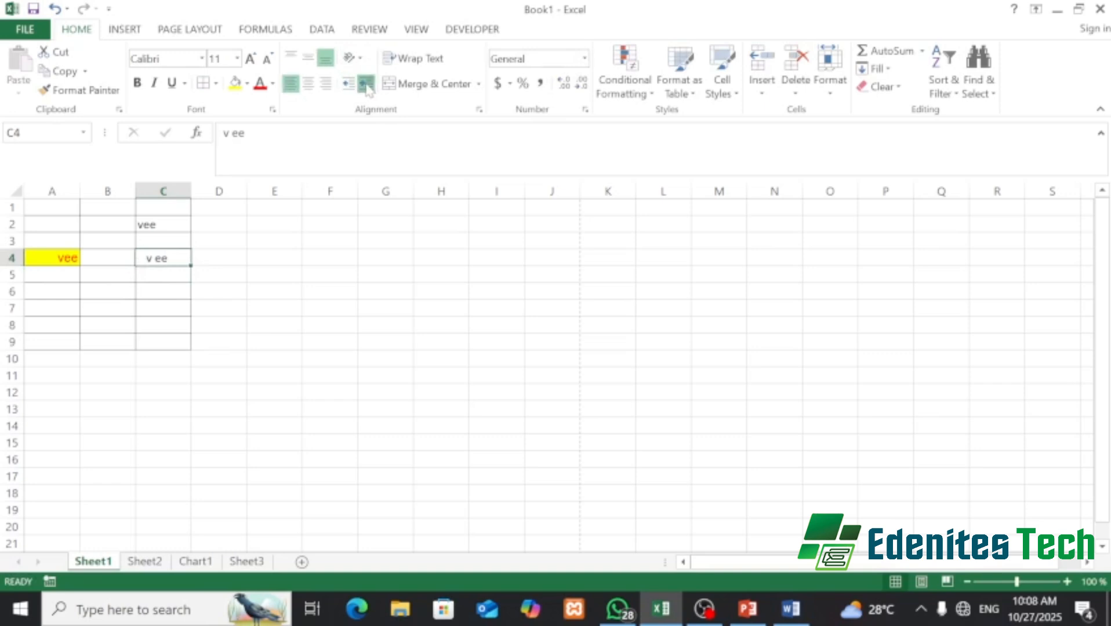
left_click(366, 85)
left_click(366, 84)
left_click(348, 85)
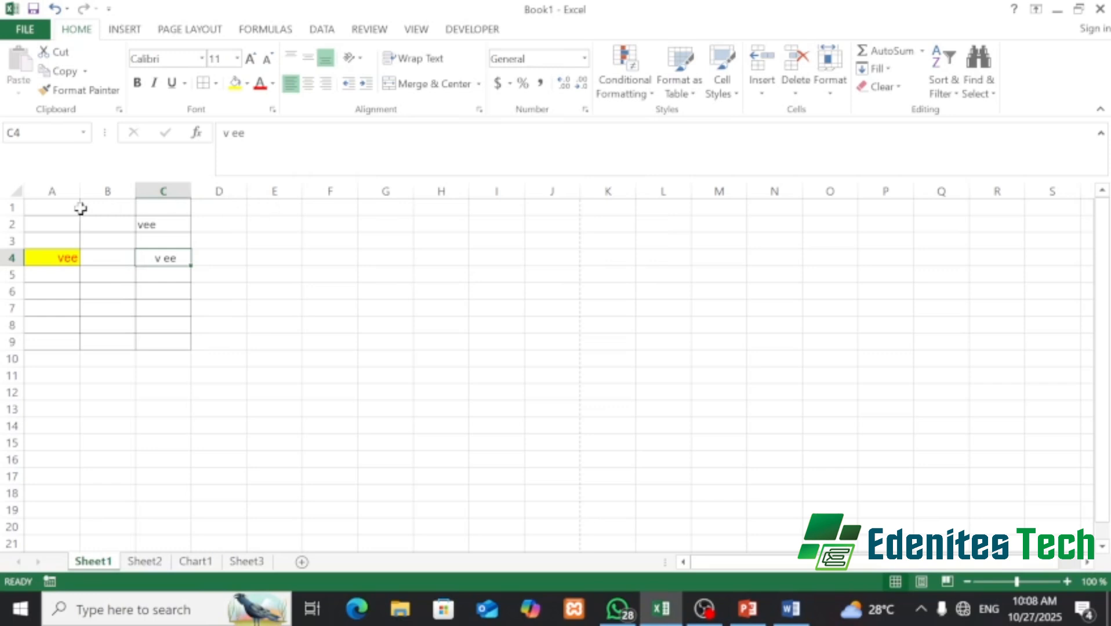
- Enter the person's full name in cell A1
left_click(55, 208)
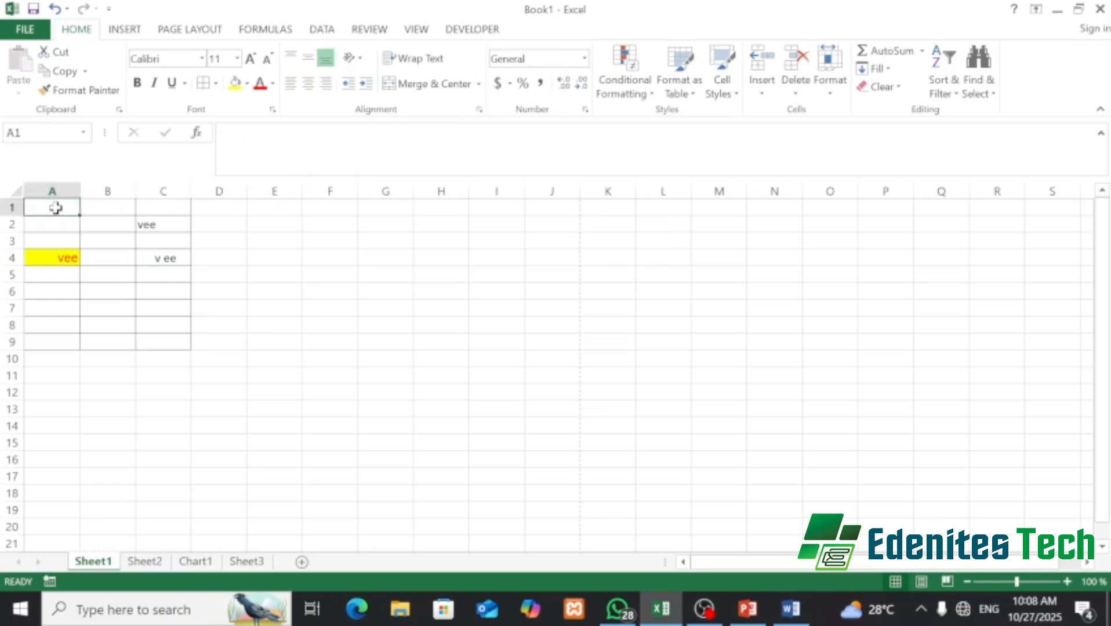
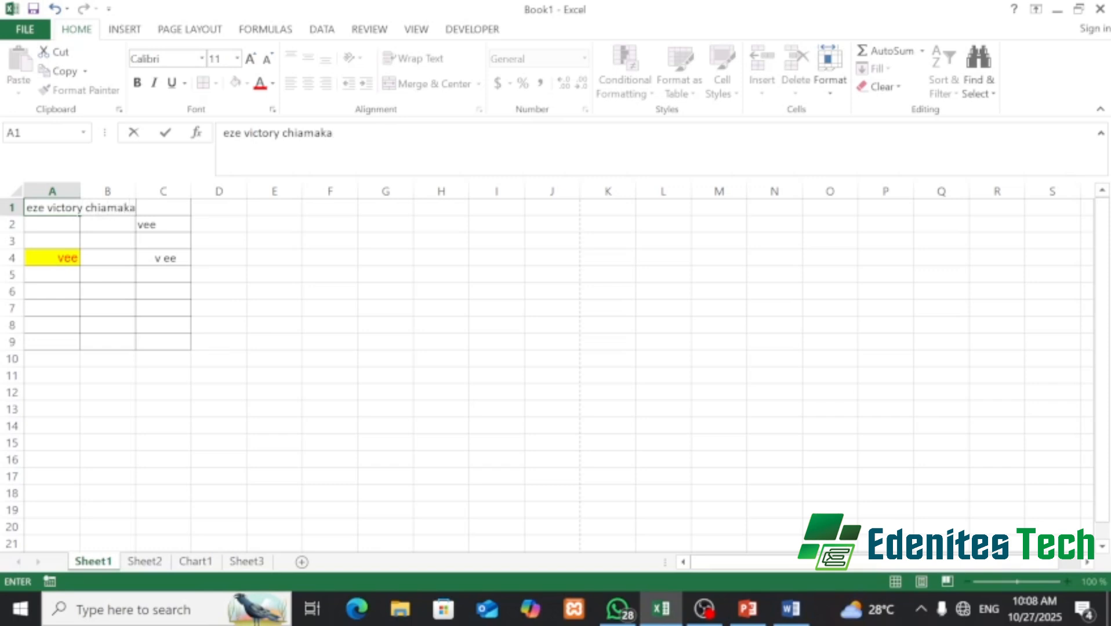
left_click(50, 224)
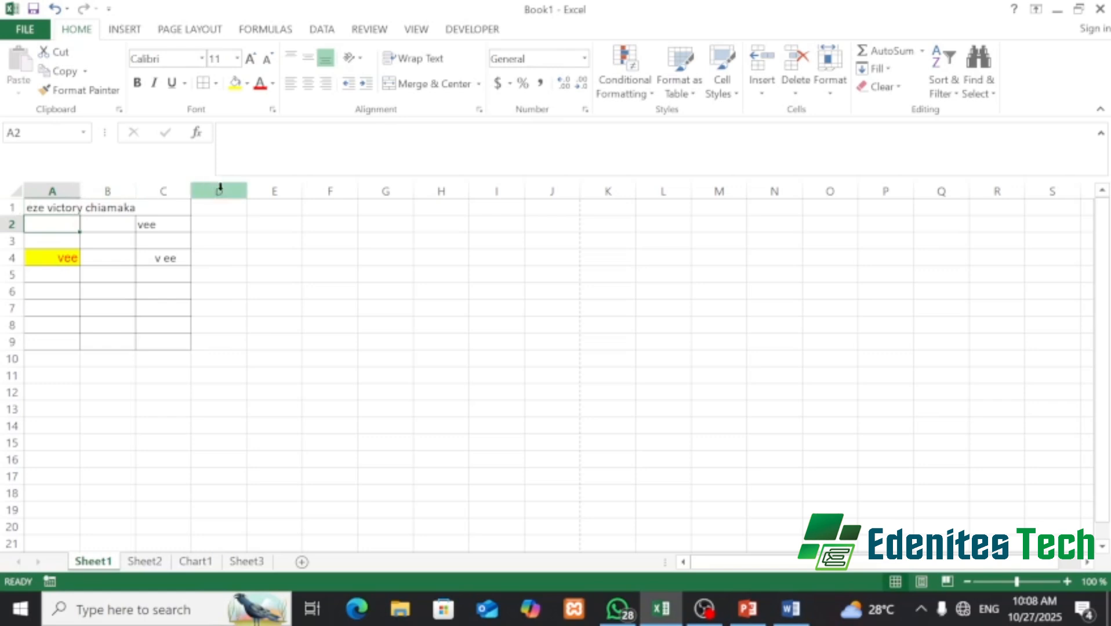
- Widen and narrow column A, AutoFit it, then undo the AutoFit
left_click_drag(76, 185, 136, 166)
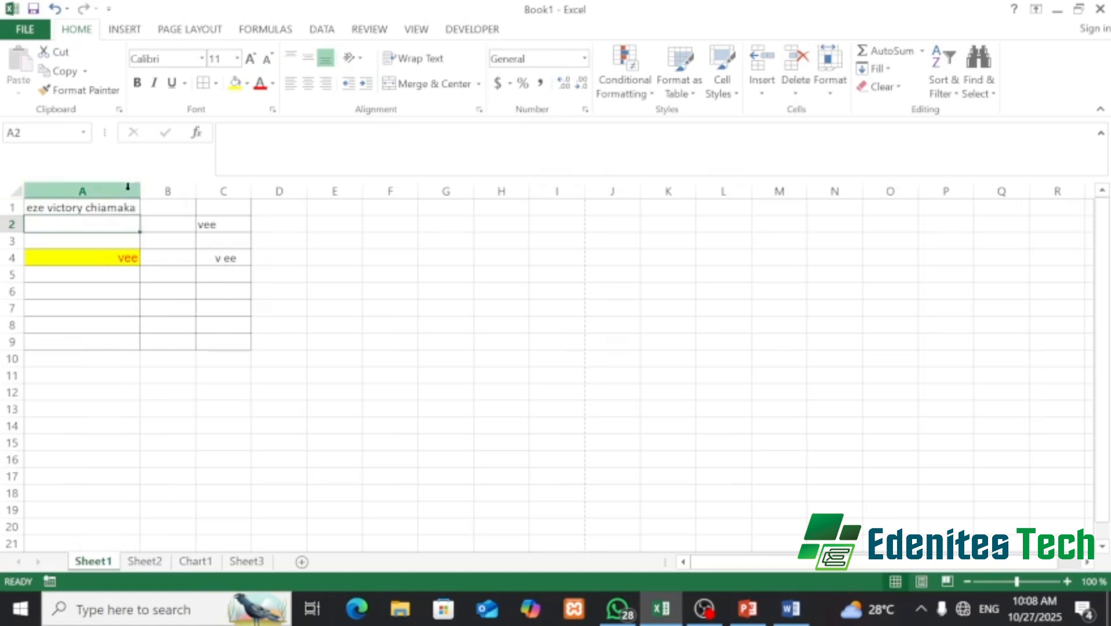
left_click_drag(141, 191, 85, 174)
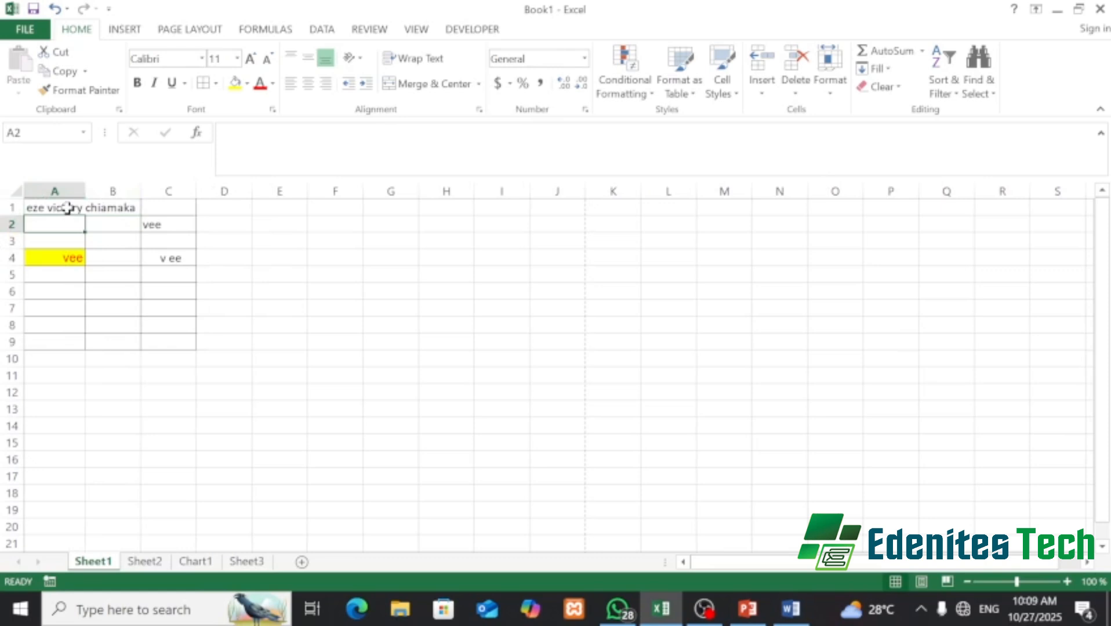
left_click(65, 207)
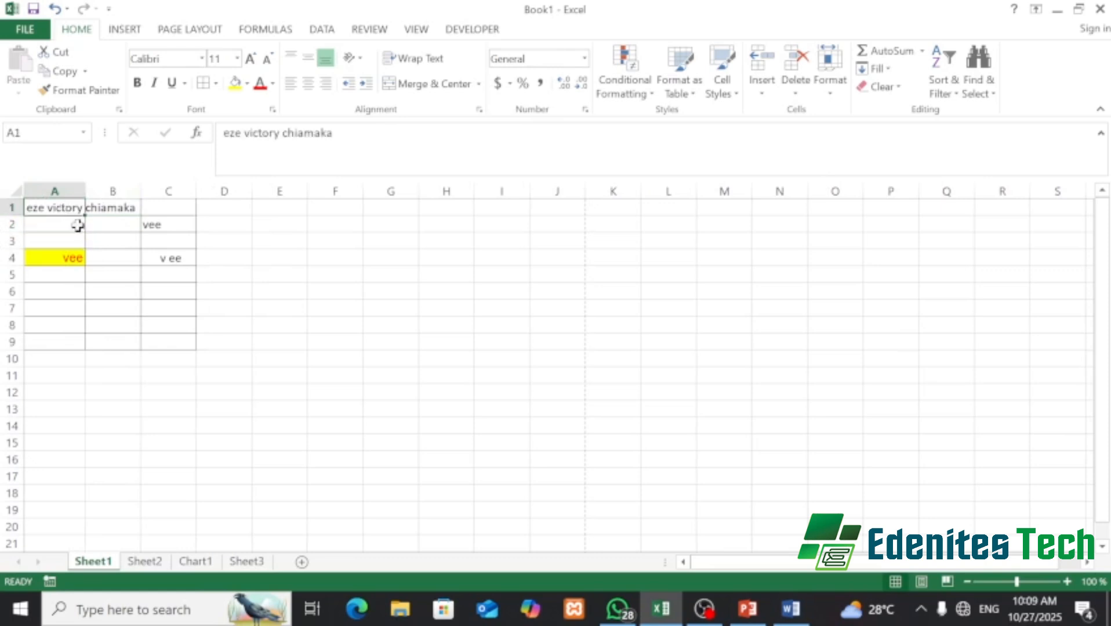
key("alt+h")
key("o")
key("i")
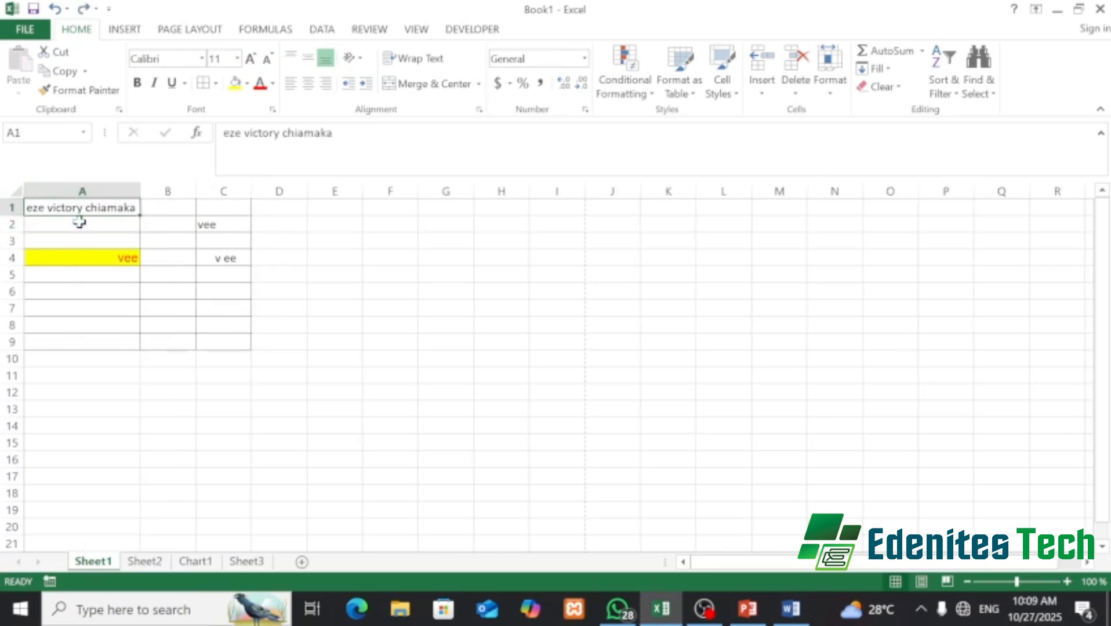
key("ctrl+z")
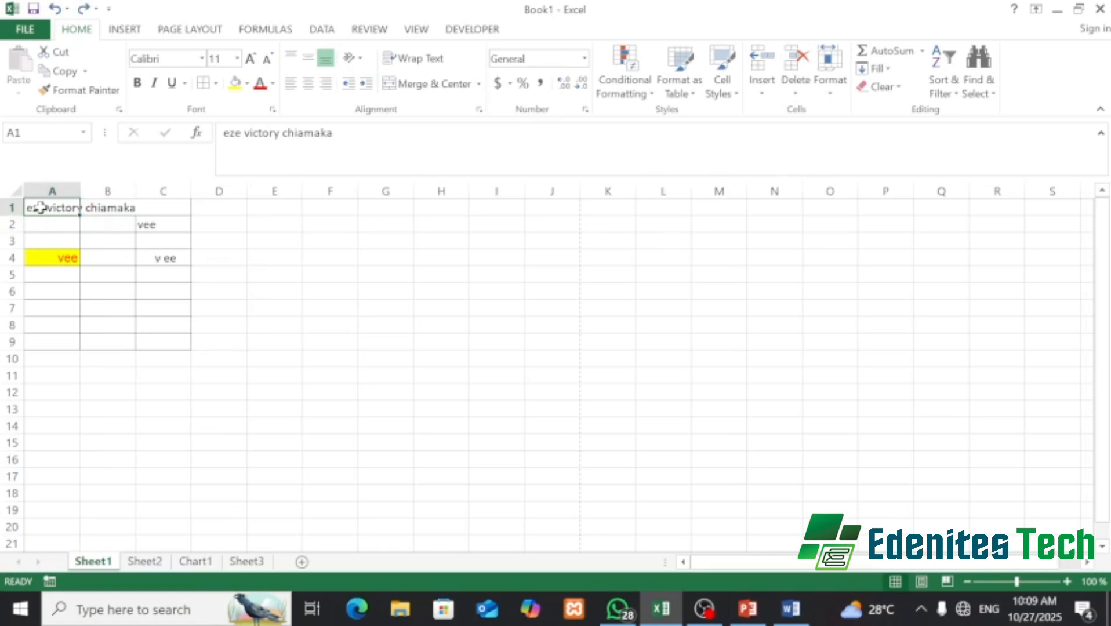
left_click(54, 225)
left_click(50, 209)
- Undo Wrap Text on A1 so the name stays on one line, then select A1:B1
left_click(399, 64)
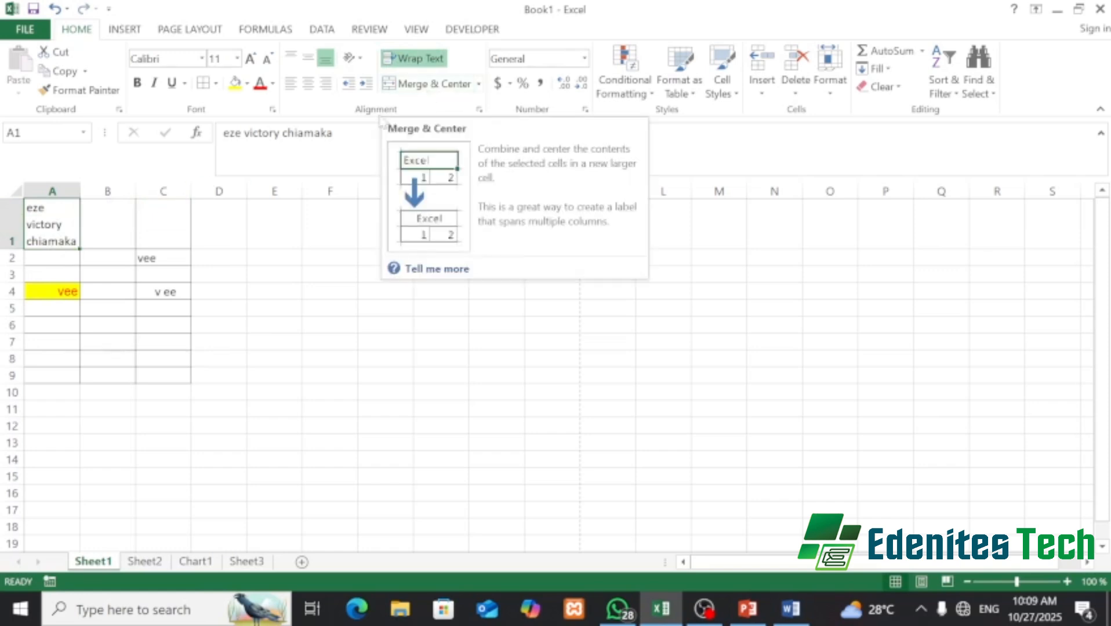
key("ctrl+z")
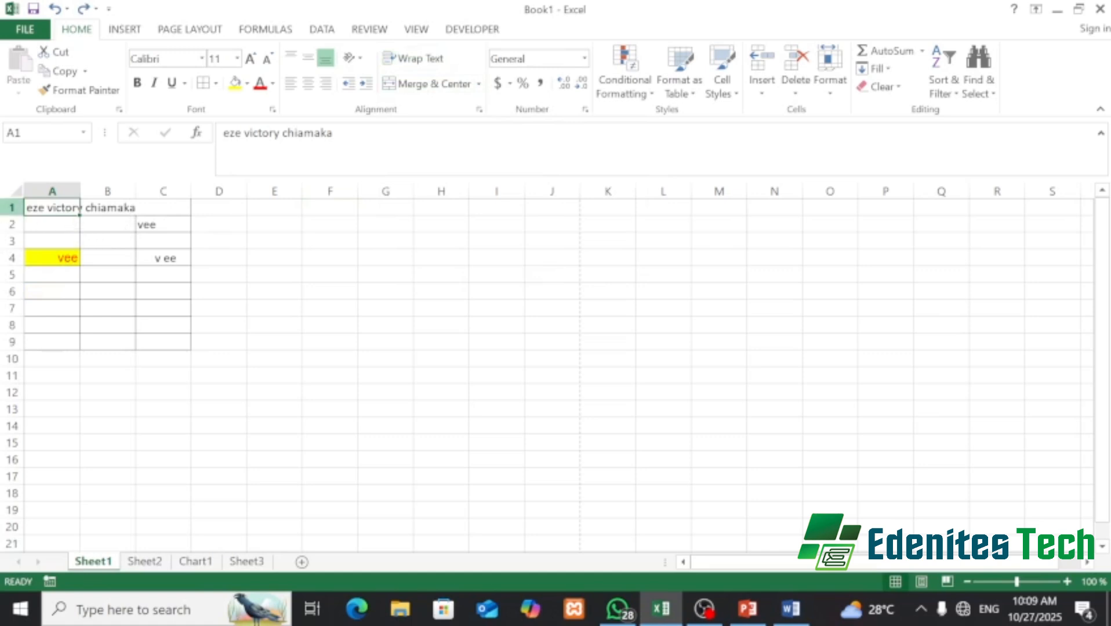
left_click_drag(30, 208, 126, 199)
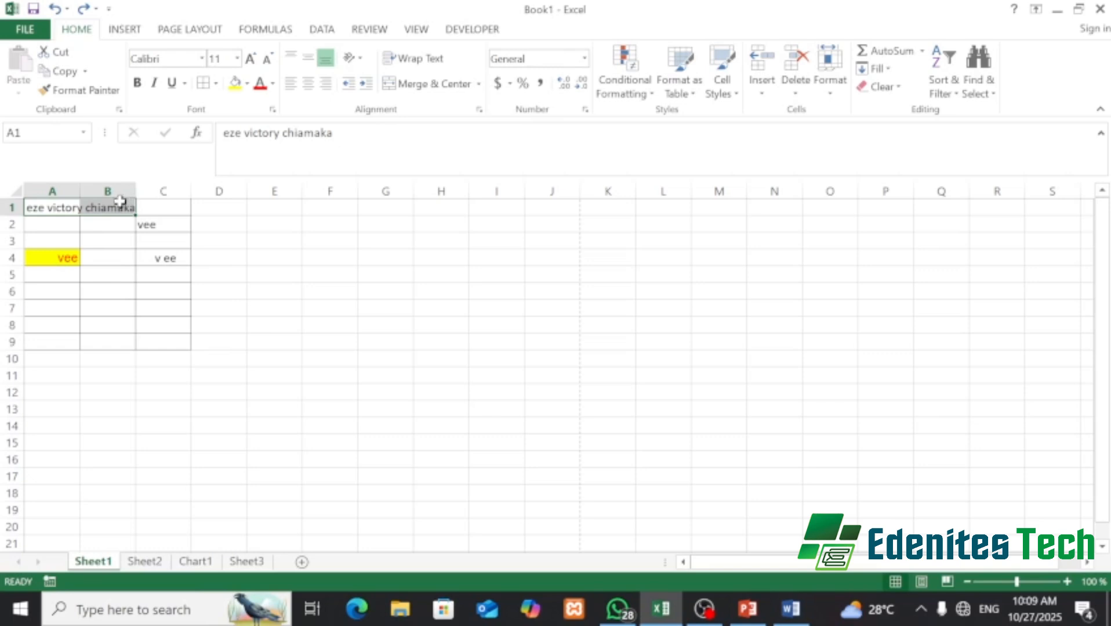
- Drag columns A, B and C wider, then select A1 through C1
left_click(125, 305)
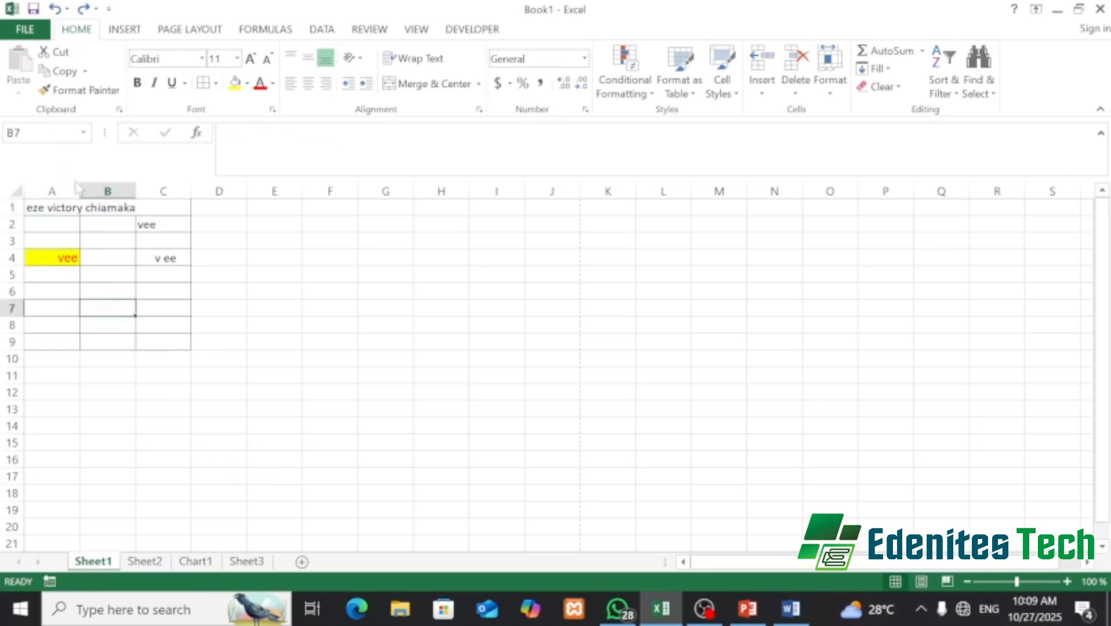
left_click_drag(77, 188, 140, 185)
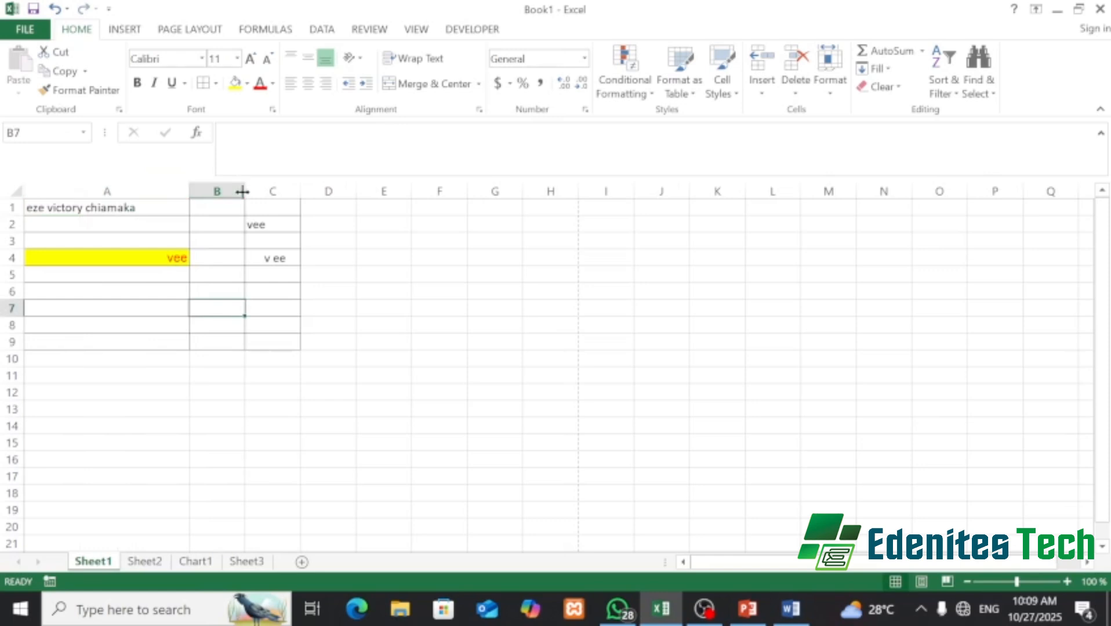
left_click_drag(245, 191, 333, 169)
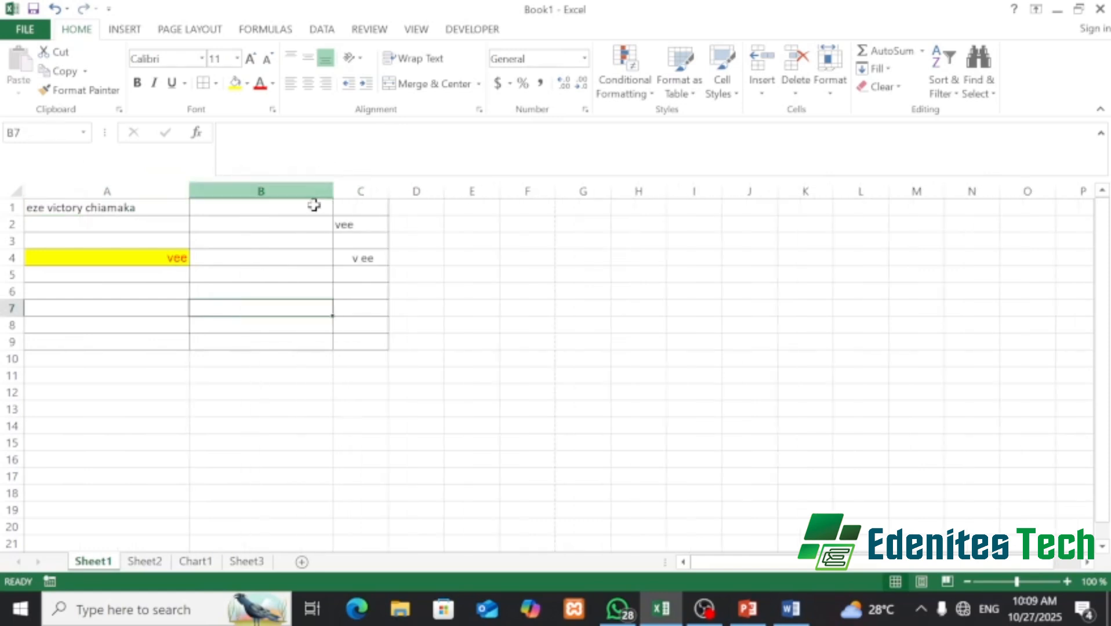
left_click_drag(389, 191, 467, 183)
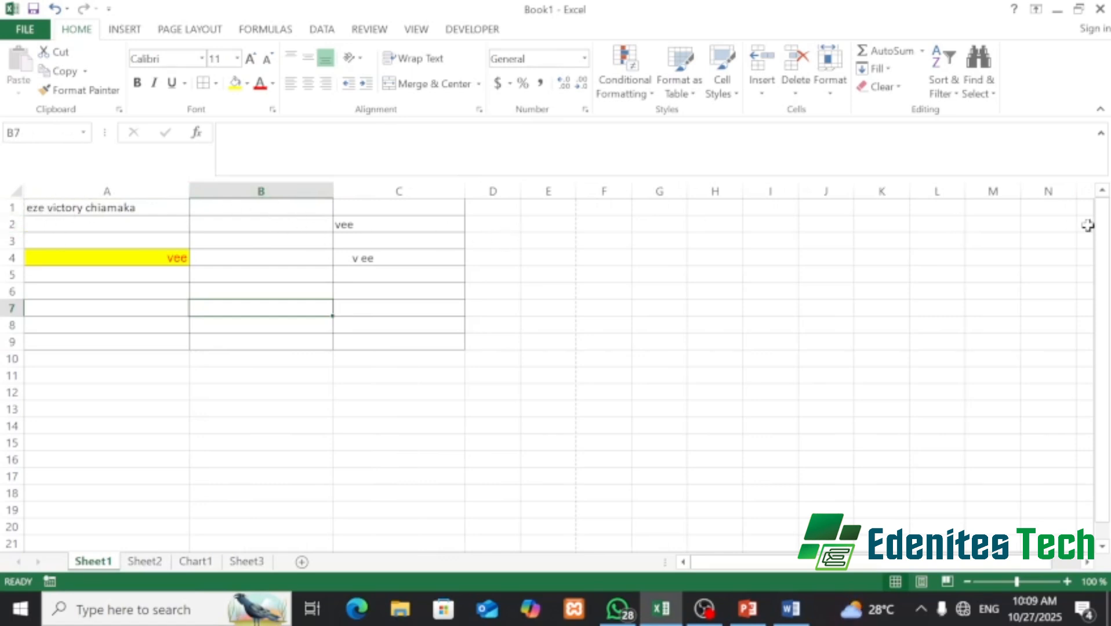
left_click(105, 207)
left_click_drag(105, 207, 399, 207)
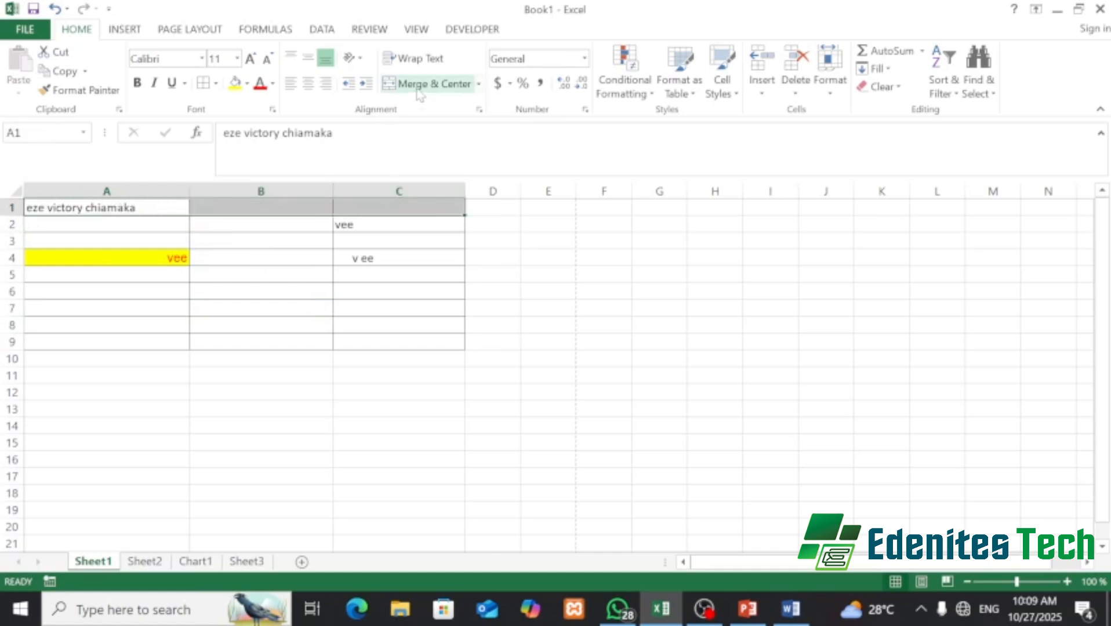
- Merge & Center A1:C1, then Unmerge Cells so the title stays centred in A1
left_click(420, 92)
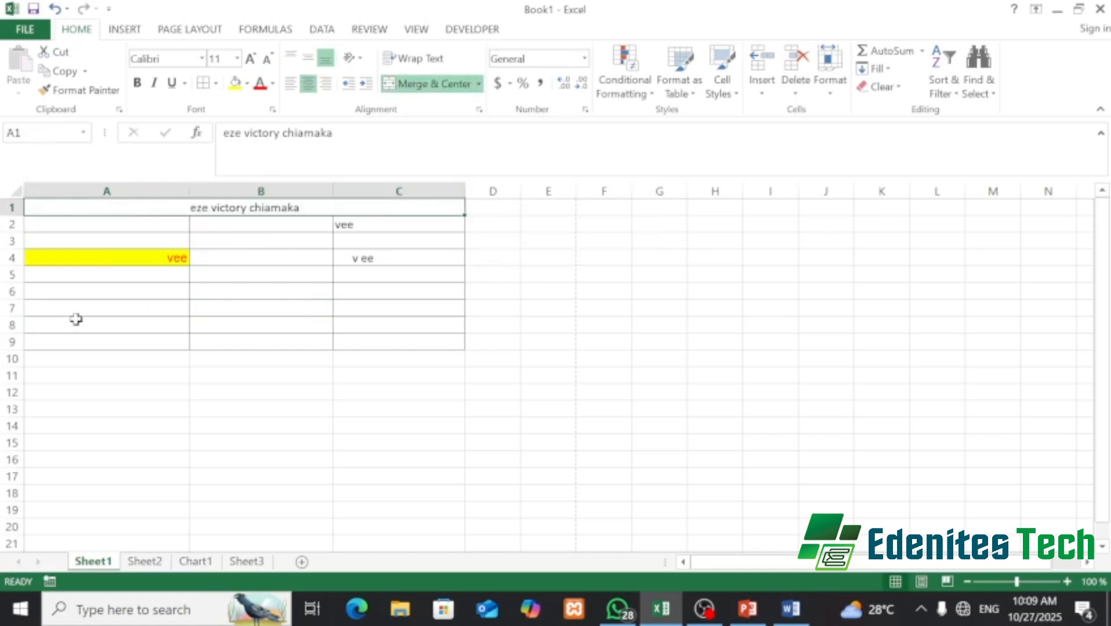
left_click(479, 84)
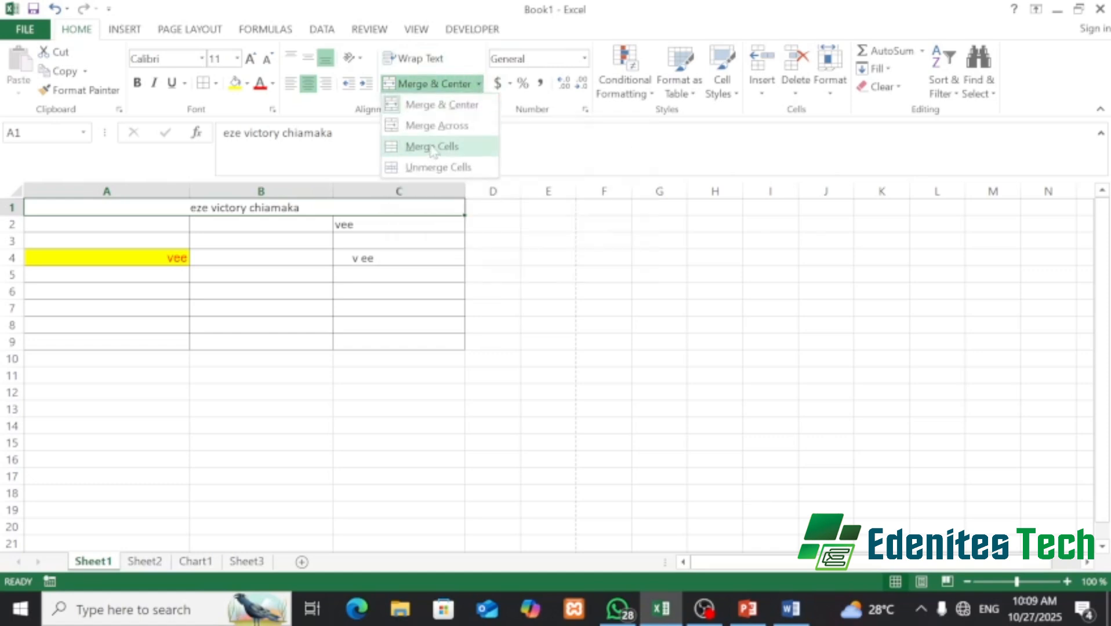
left_click(427, 126)
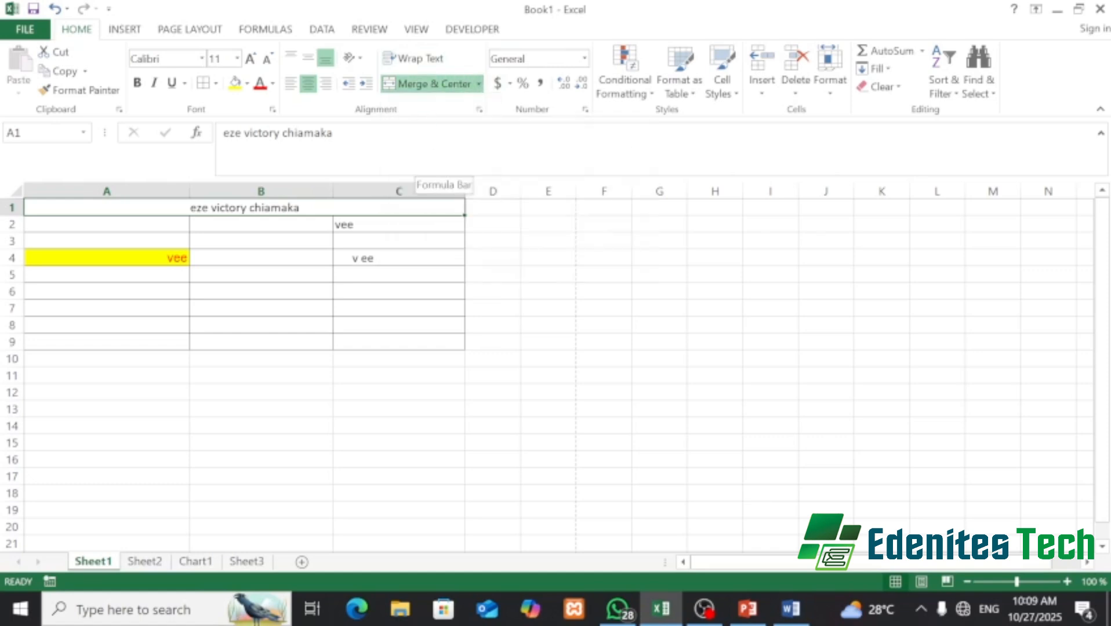
left_click(478, 86)
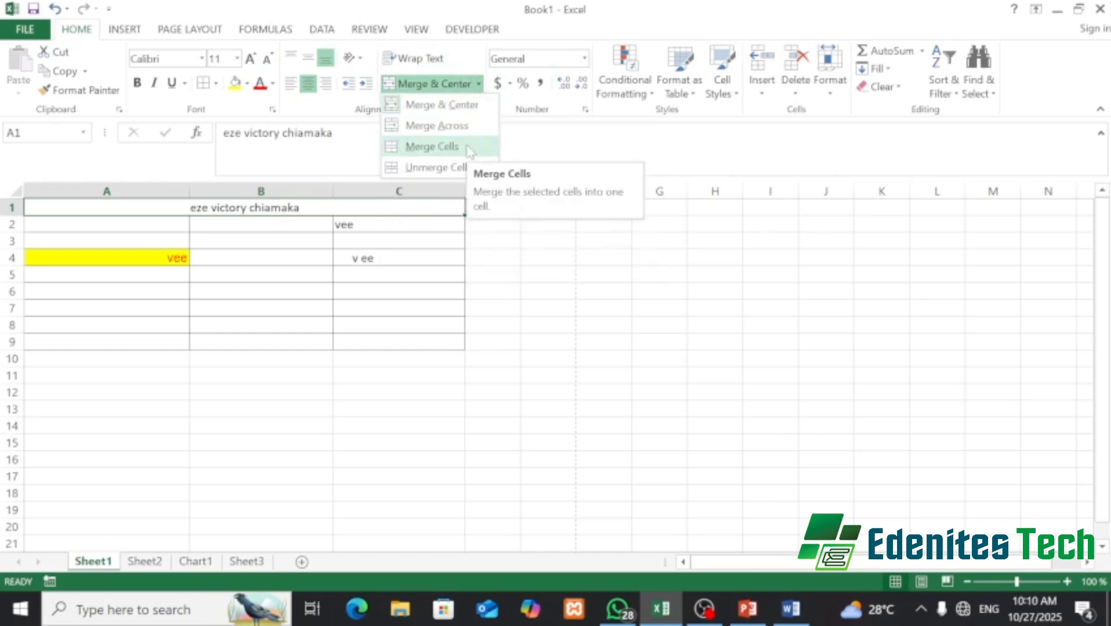
left_click(426, 169)
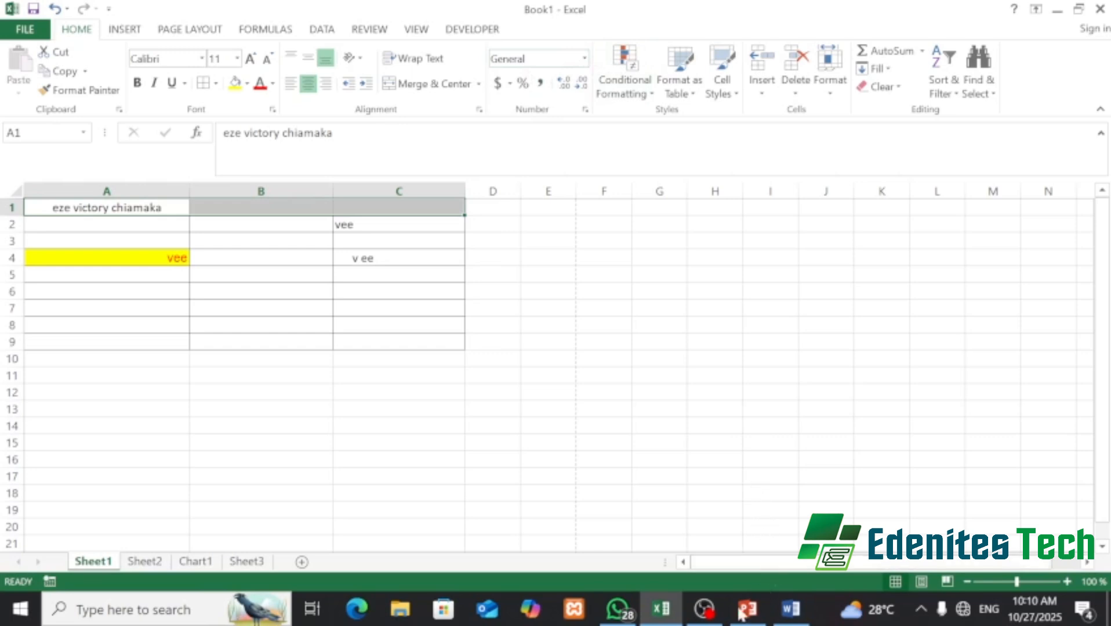
mouse_move(751, 611)
- Enter 45000 in B2 and apply Accounting format so it reads $ 45,000.00
left_click(295, 227)
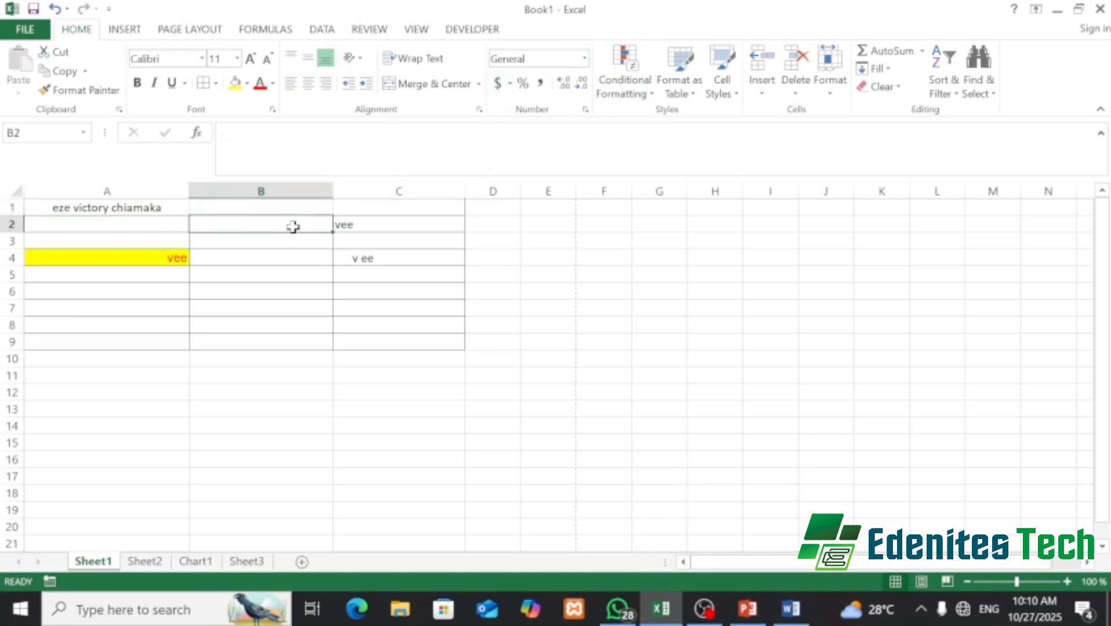
type("45000")
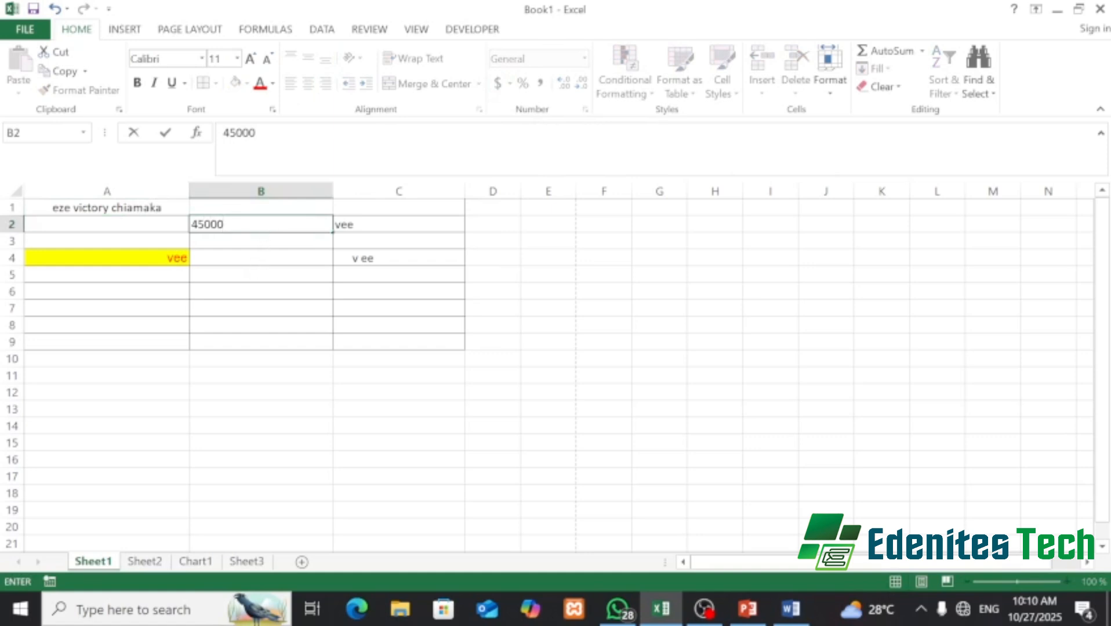
left_click(273, 241)
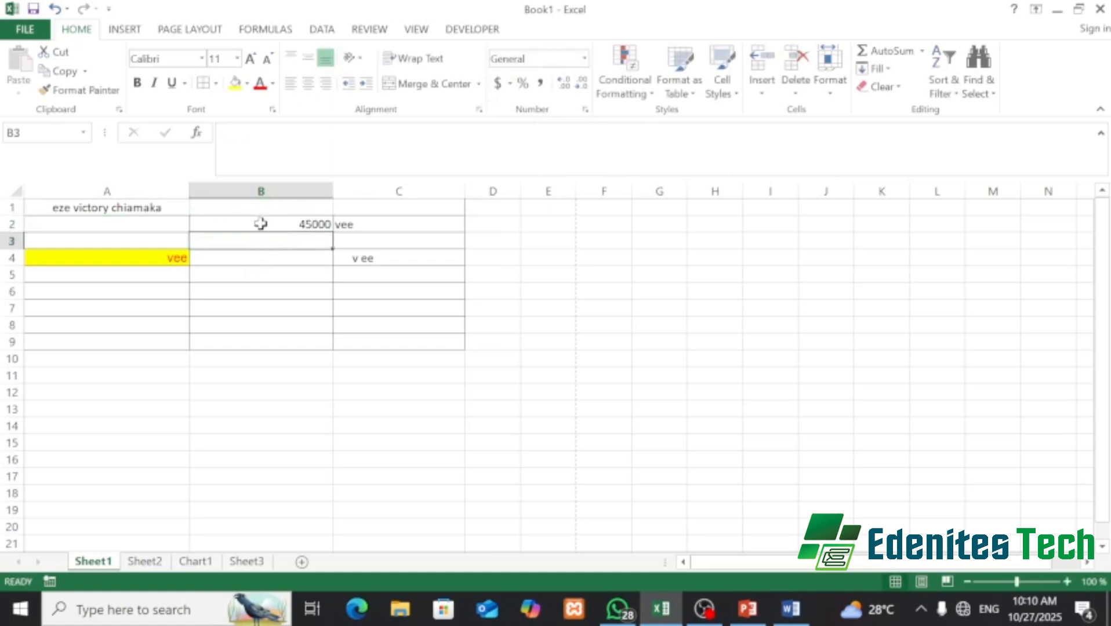
left_click(261, 224)
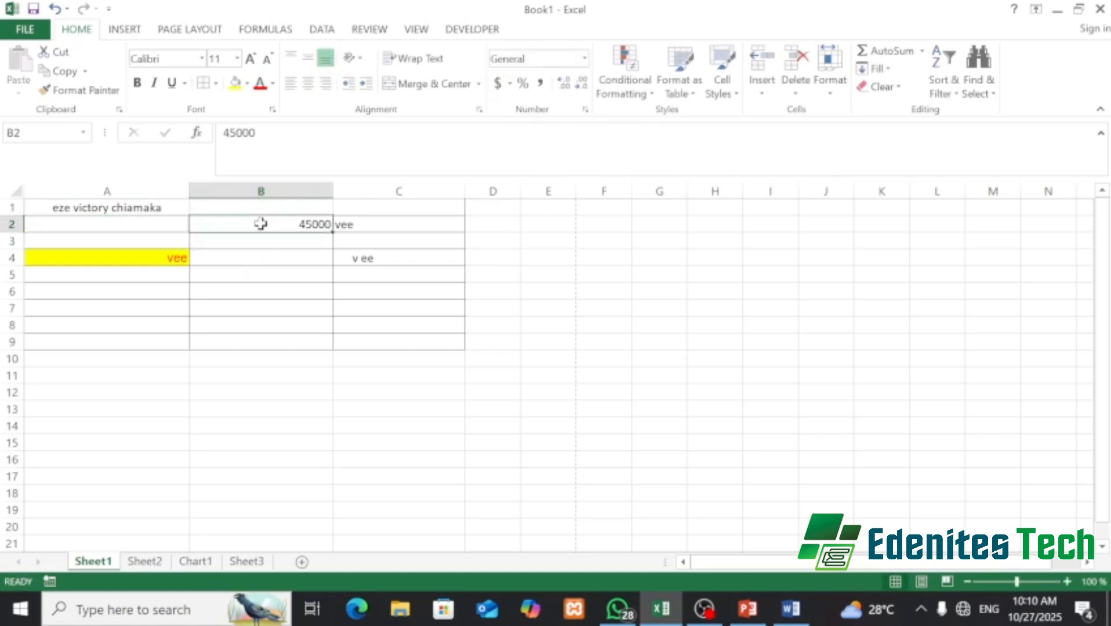
left_click(497, 84)
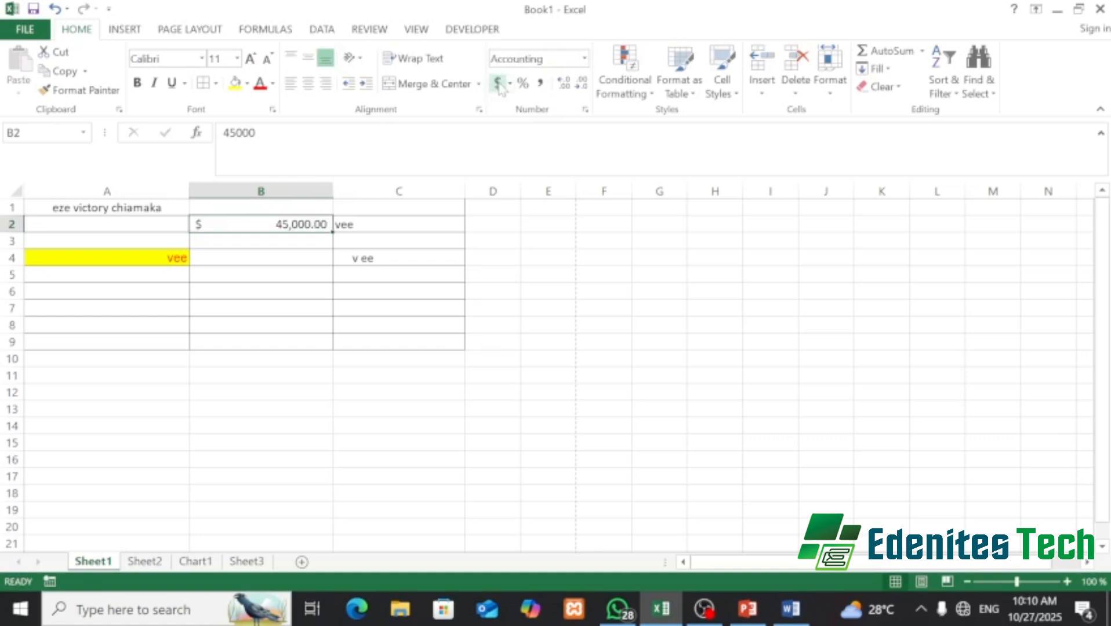
left_click(511, 85)
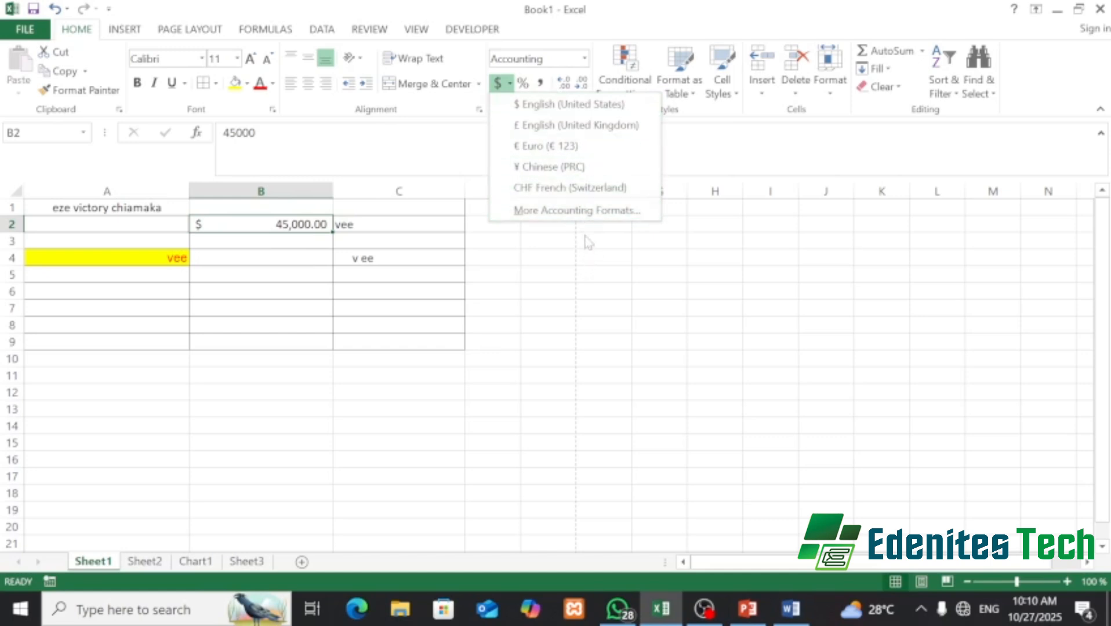
left_click(567, 231)
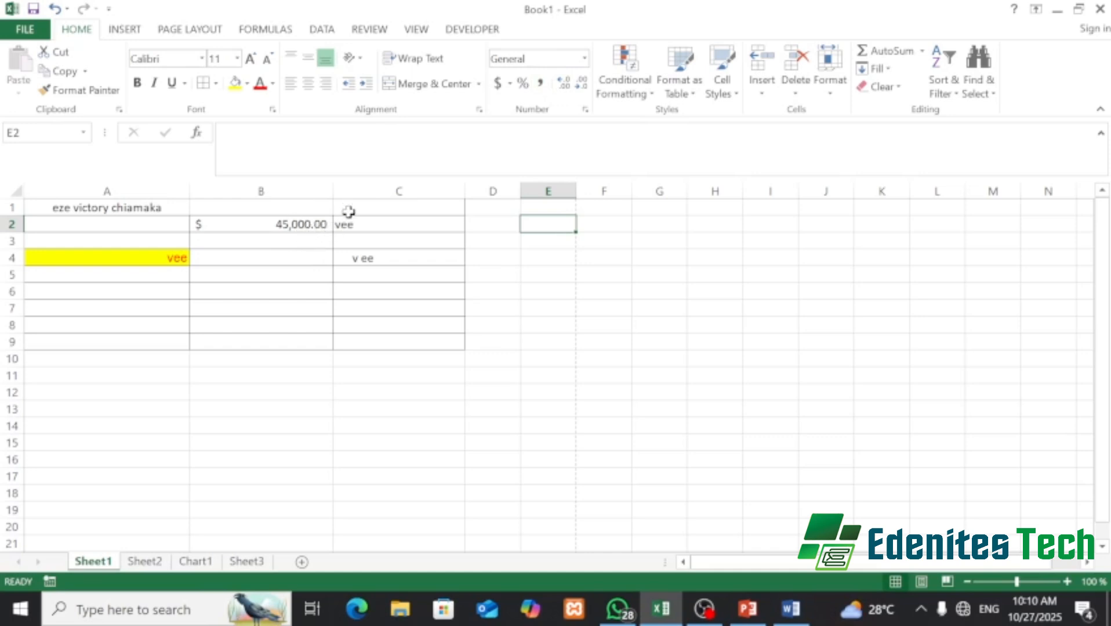
- Reduce B2's decimal places to zero so it shows $ 45,000
left_click(235, 225)
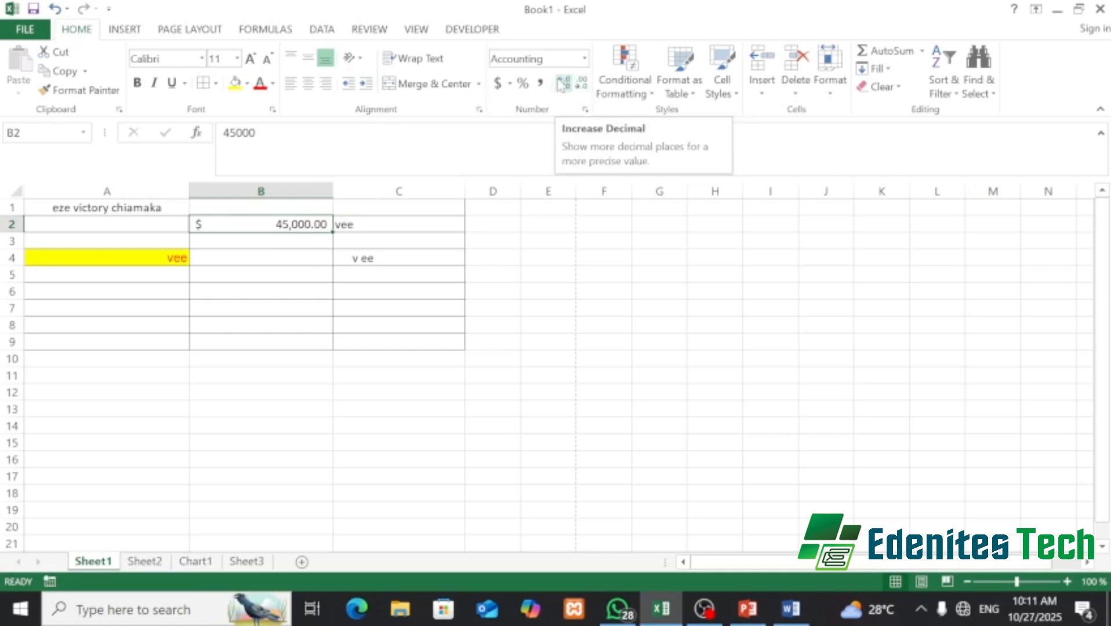
left_click(564, 86)
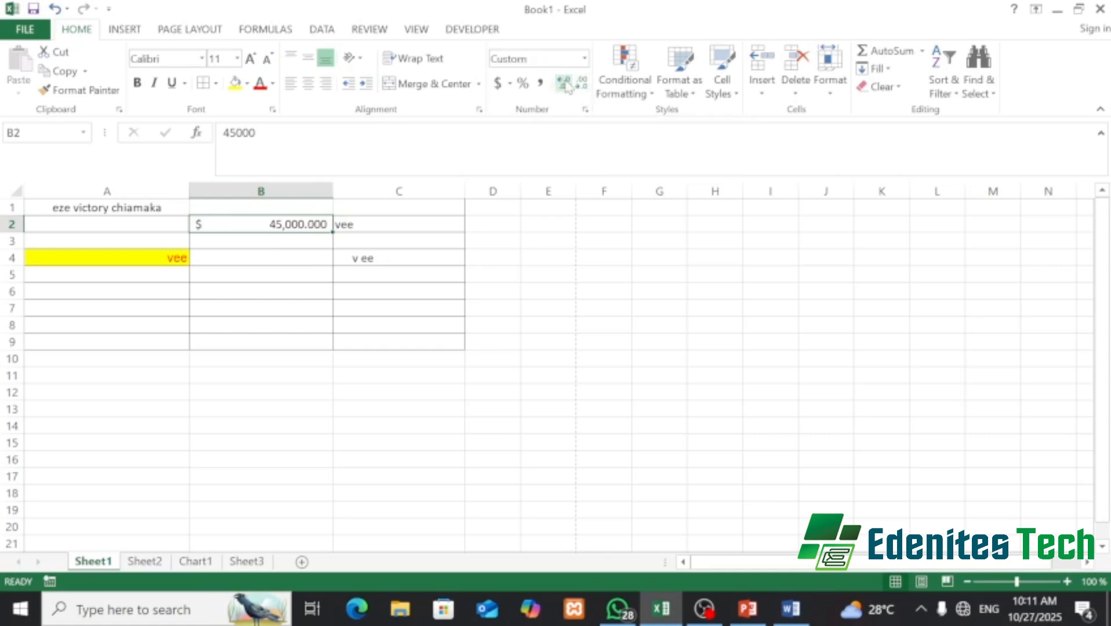
left_click(583, 85)
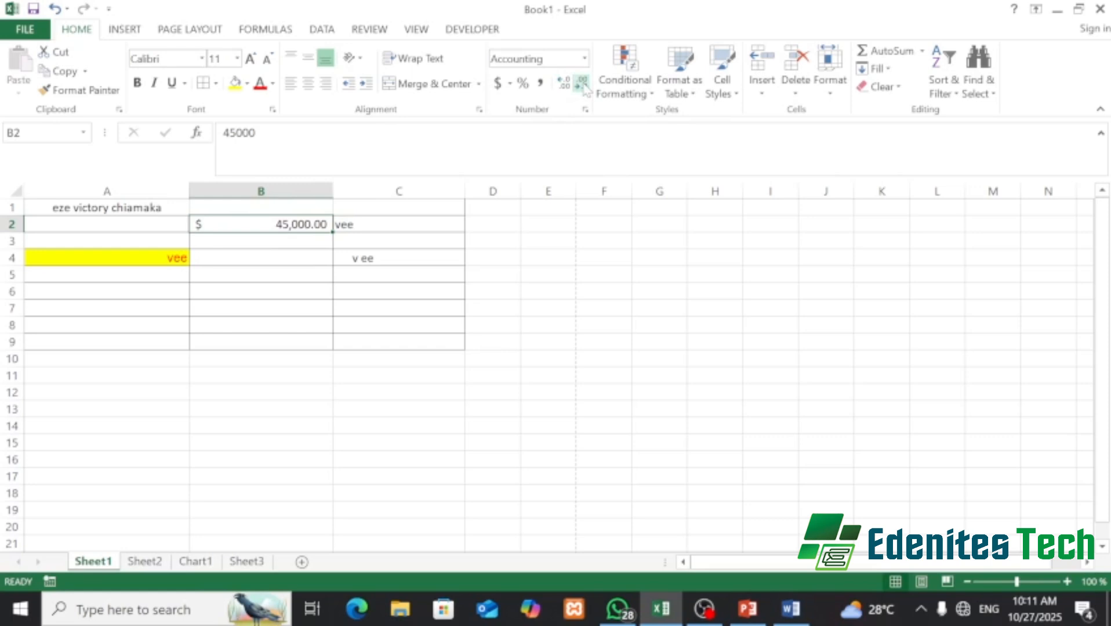
left_click(583, 85)
left_click(583, 86)
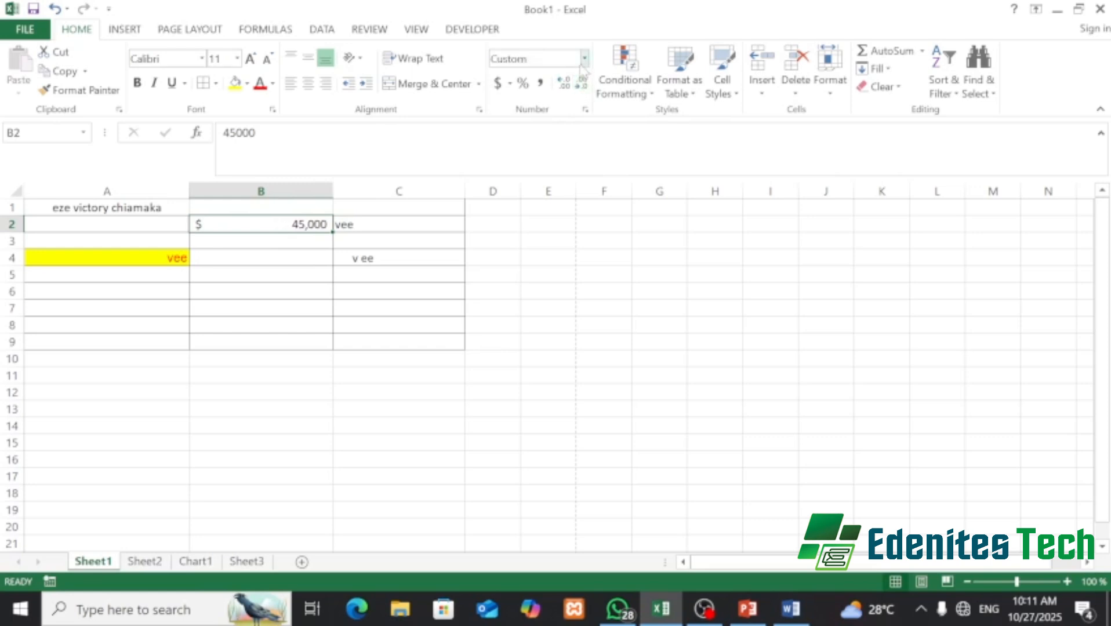
- Check the number formats of B2 and C2 without changing them
left_click(584, 60)
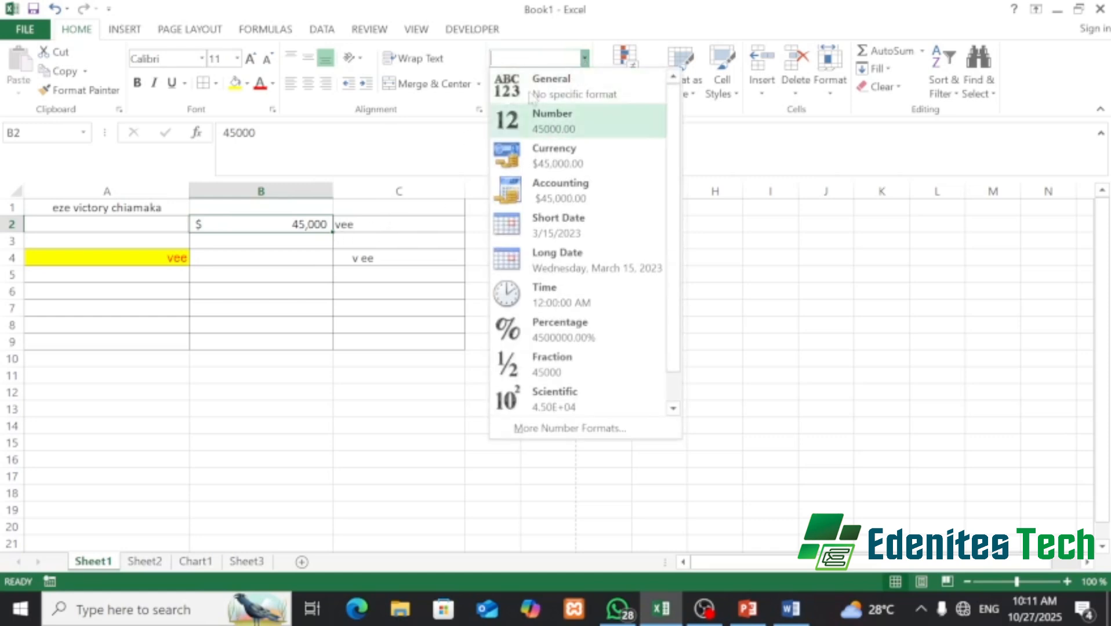
left_click(410, 222)
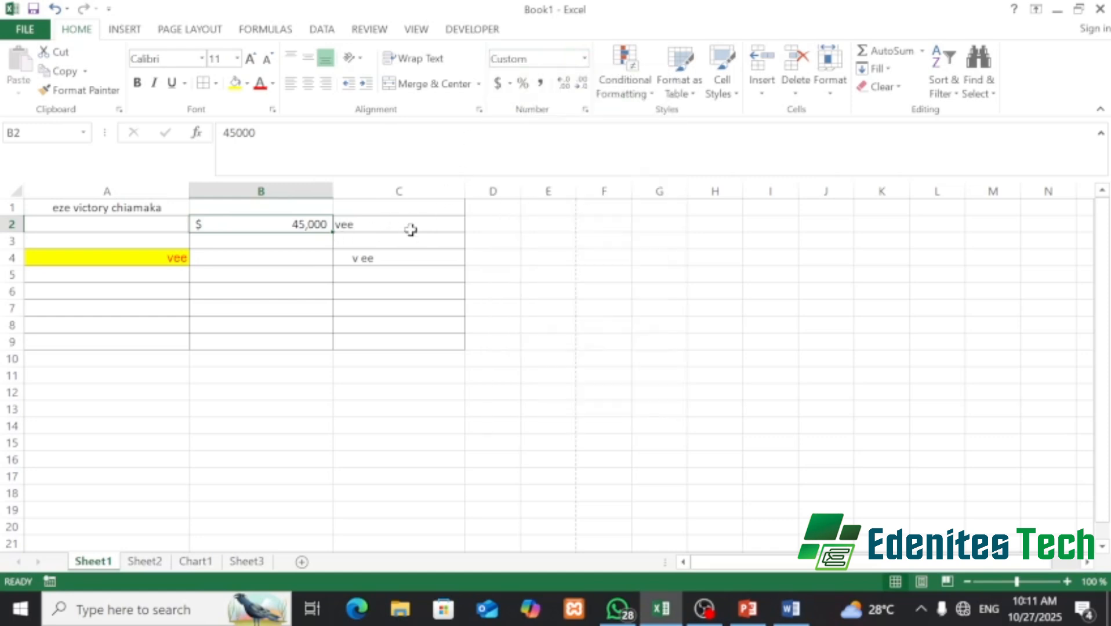
left_click(409, 224)
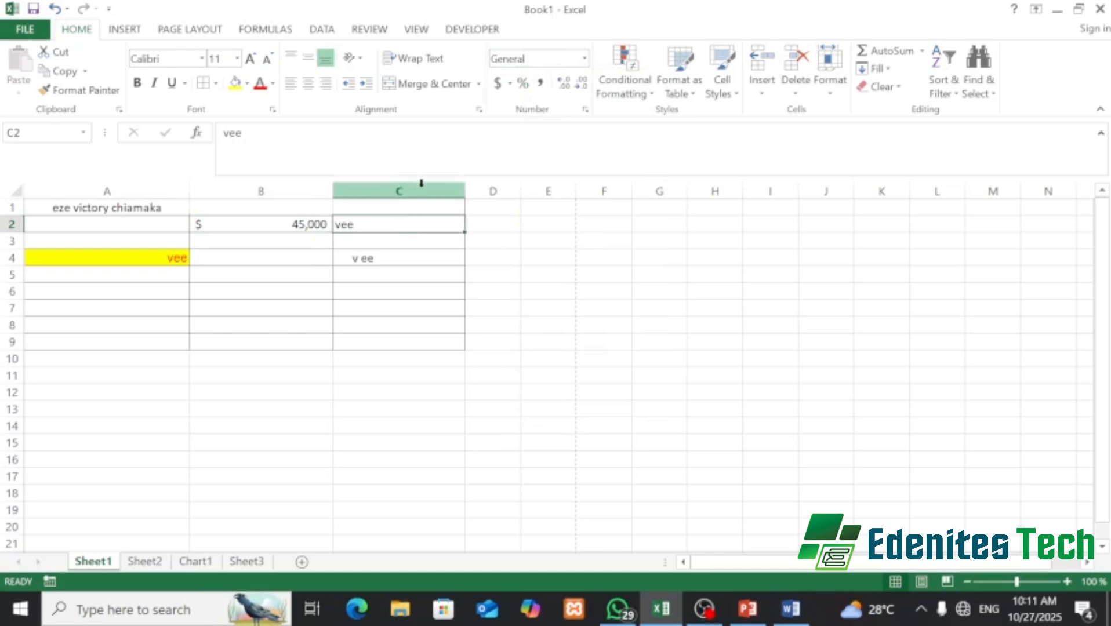
left_click(585, 58)
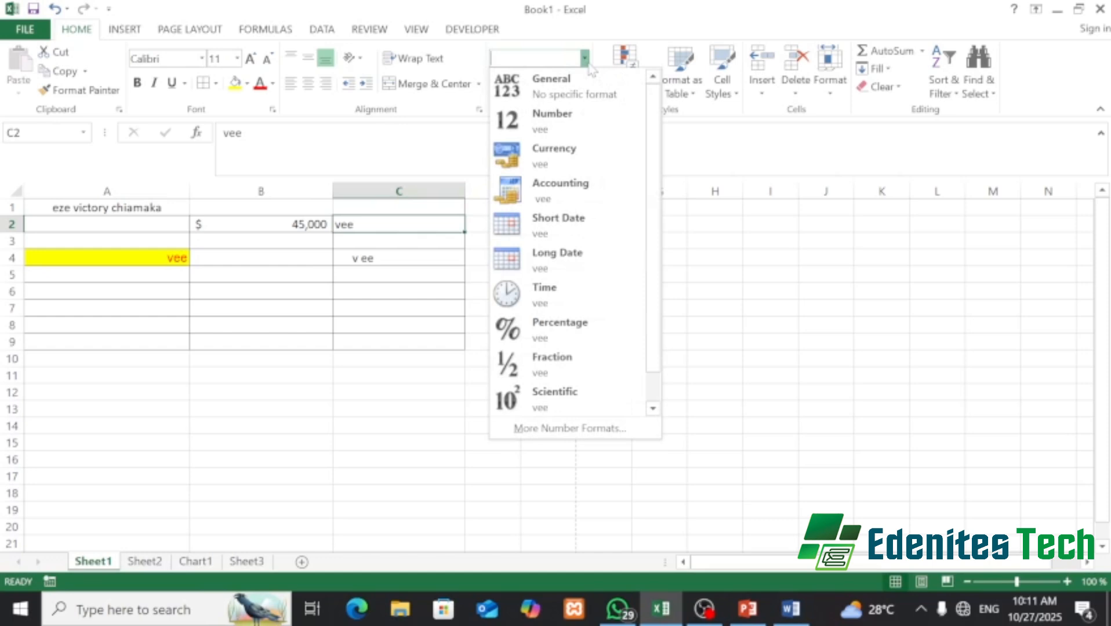
left_click(270, 224)
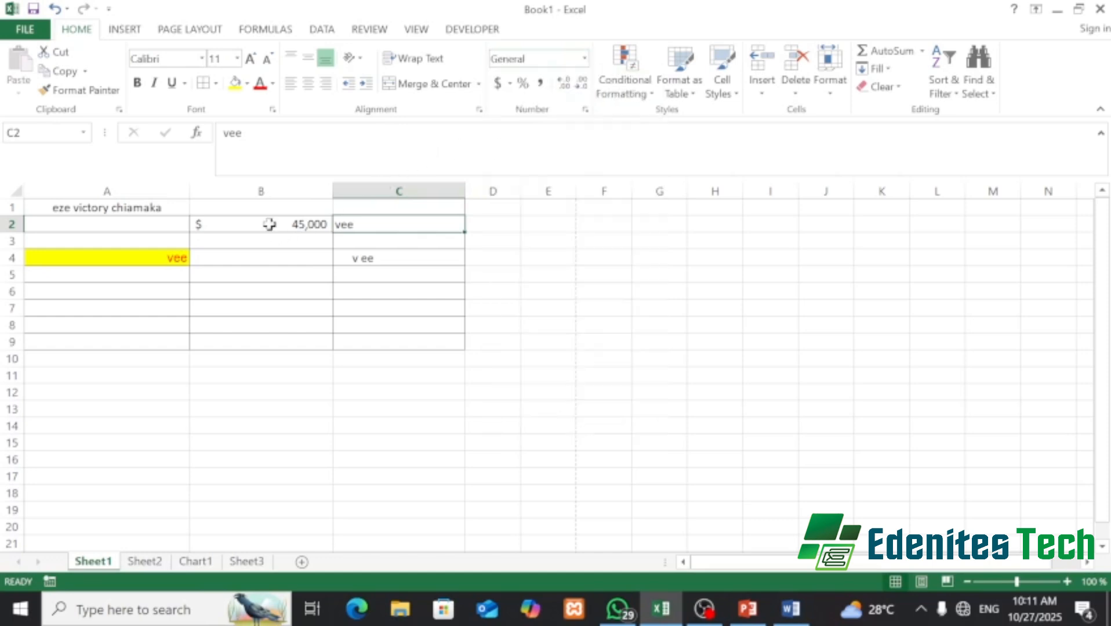
left_click(269, 224)
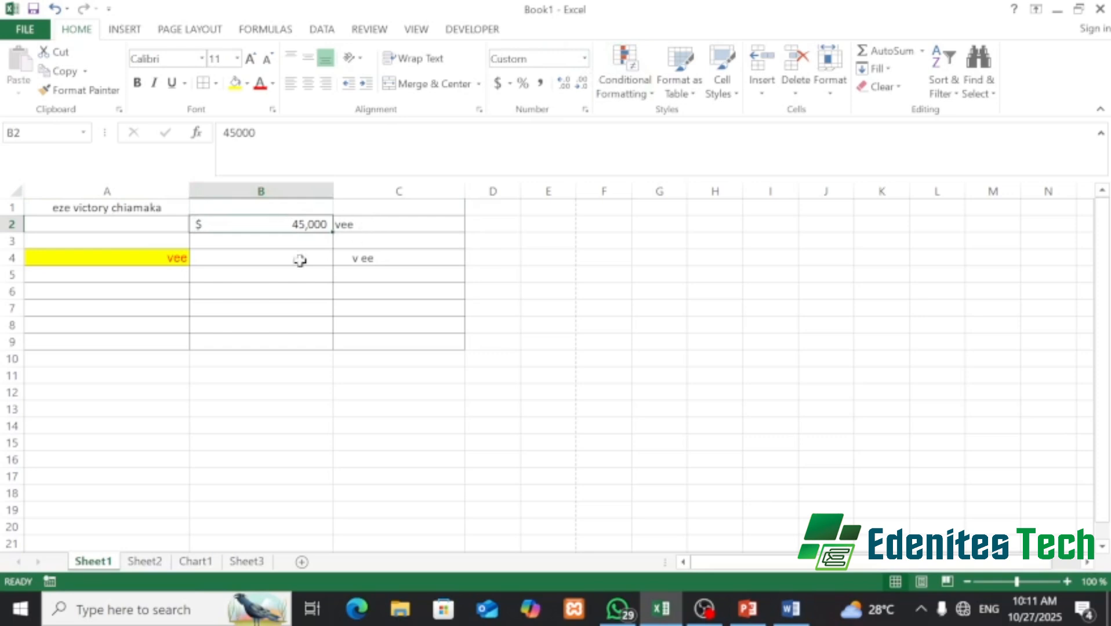
left_click(272, 255)
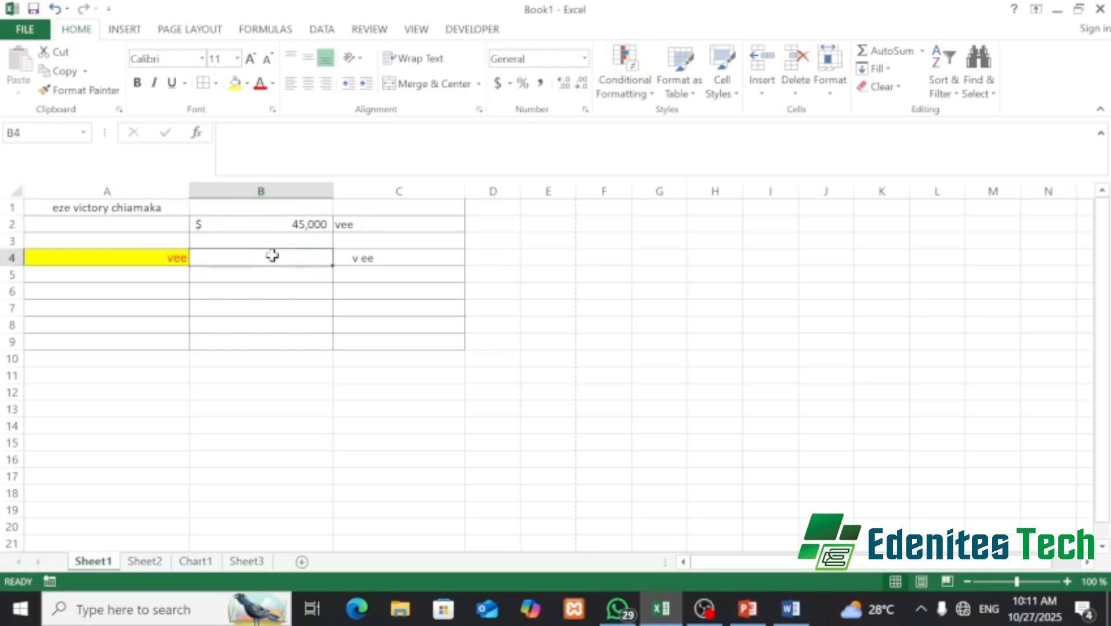
- Enter 5677 in B4 and apply Number format so it shows 5677.00
type("5677")
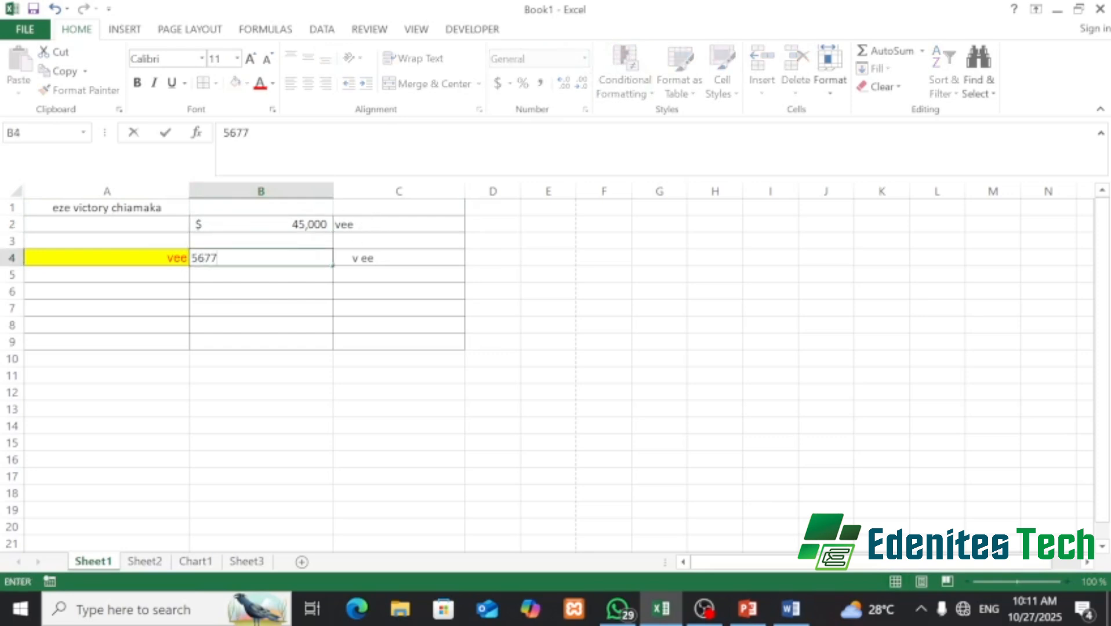
key("Return")
left_click(272, 255)
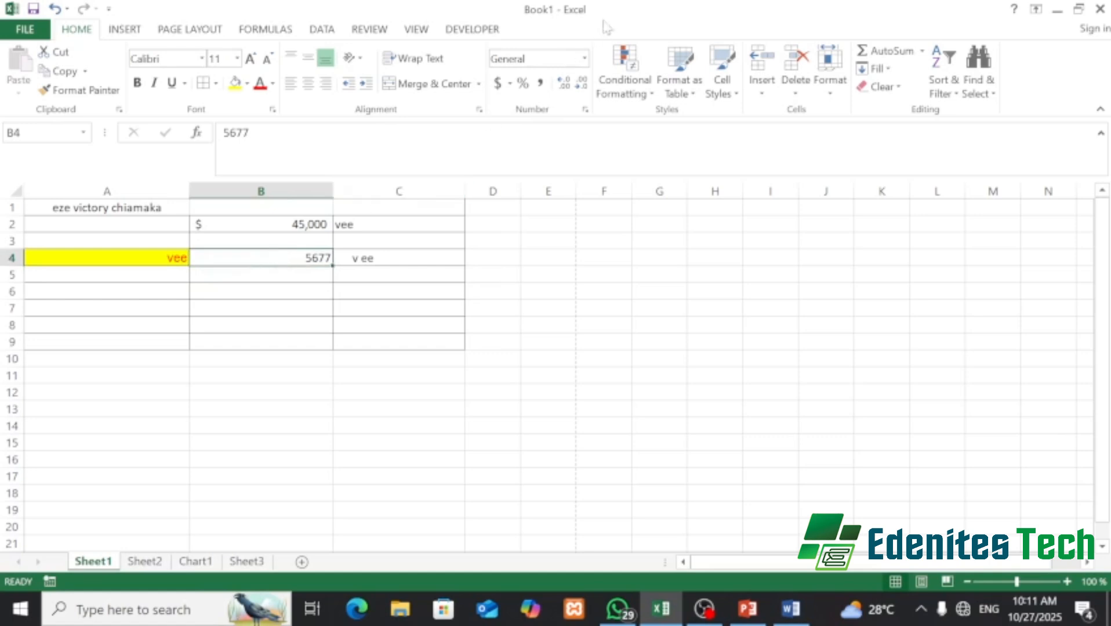
left_click(585, 58)
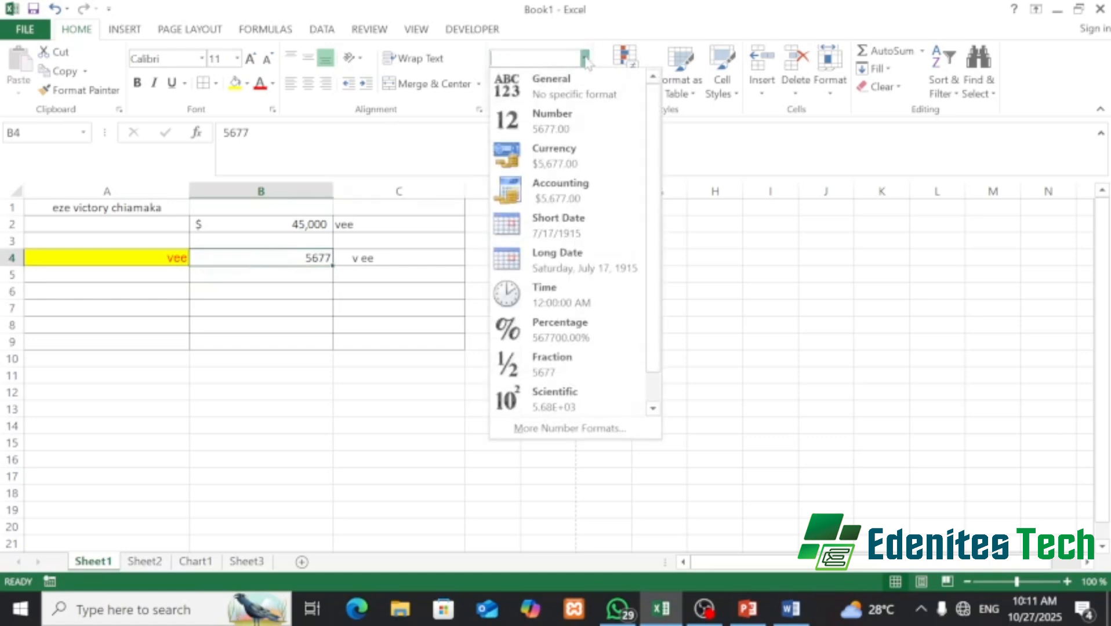
left_click(551, 120)
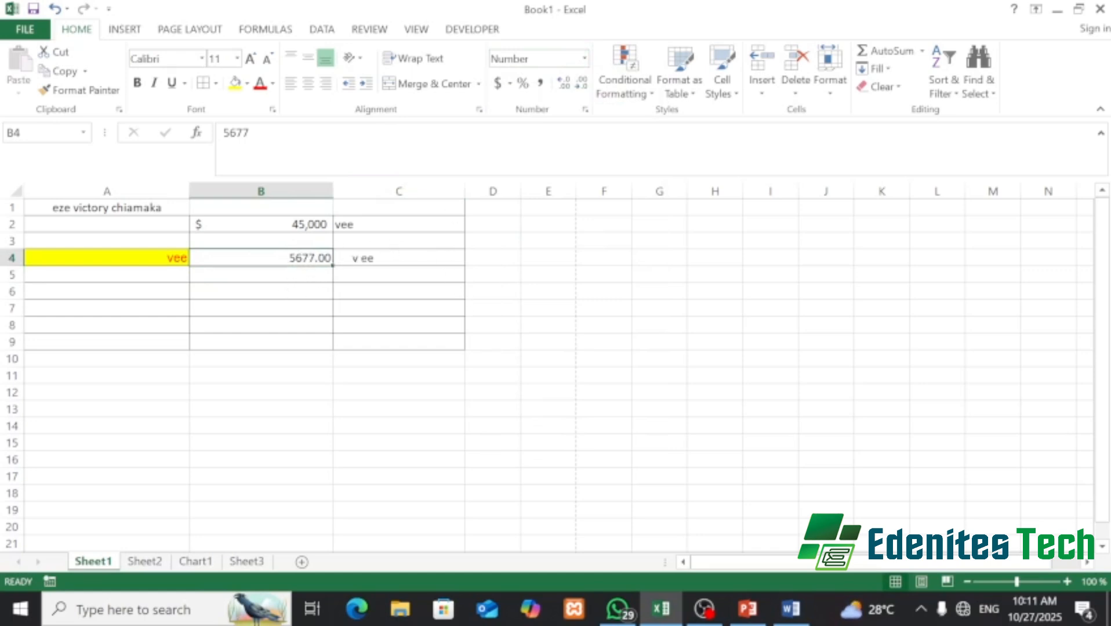
left_click(584, 58)
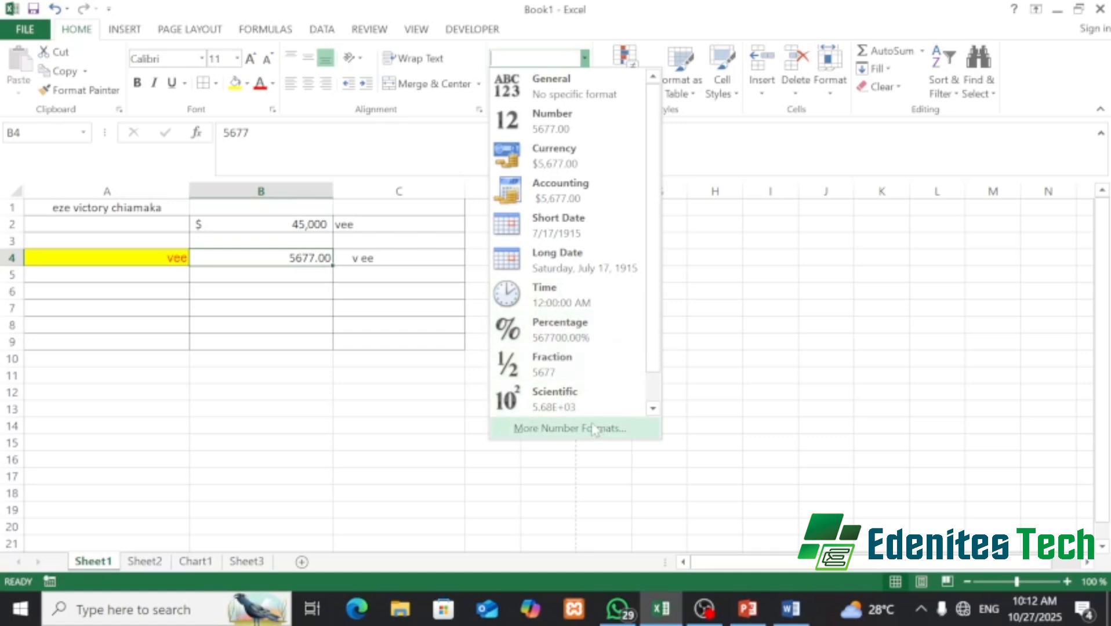
left_click(789, 342)
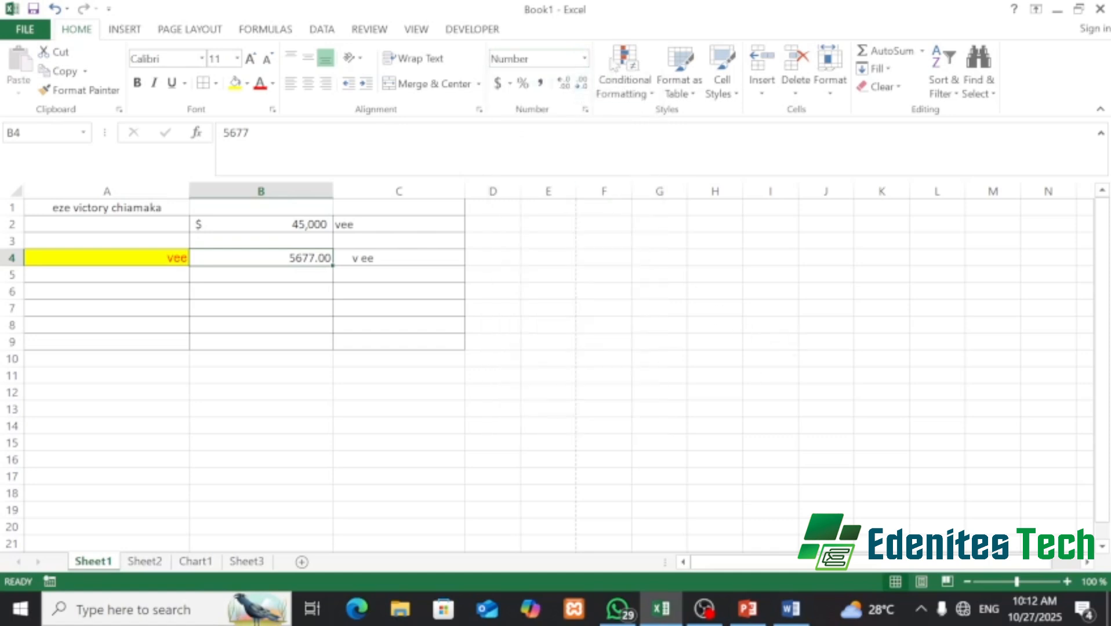
- Look over Conditional Formatting and the Insert, Page Layout, Formulas and Data ribbon tabs
left_click(654, 97)
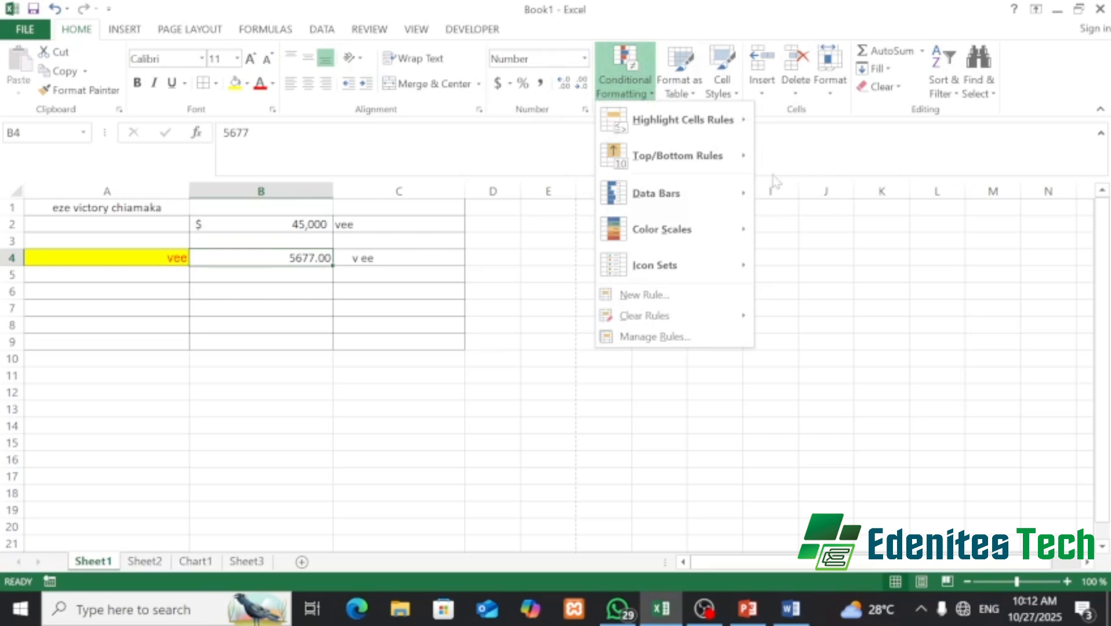
left_click(837, 136)
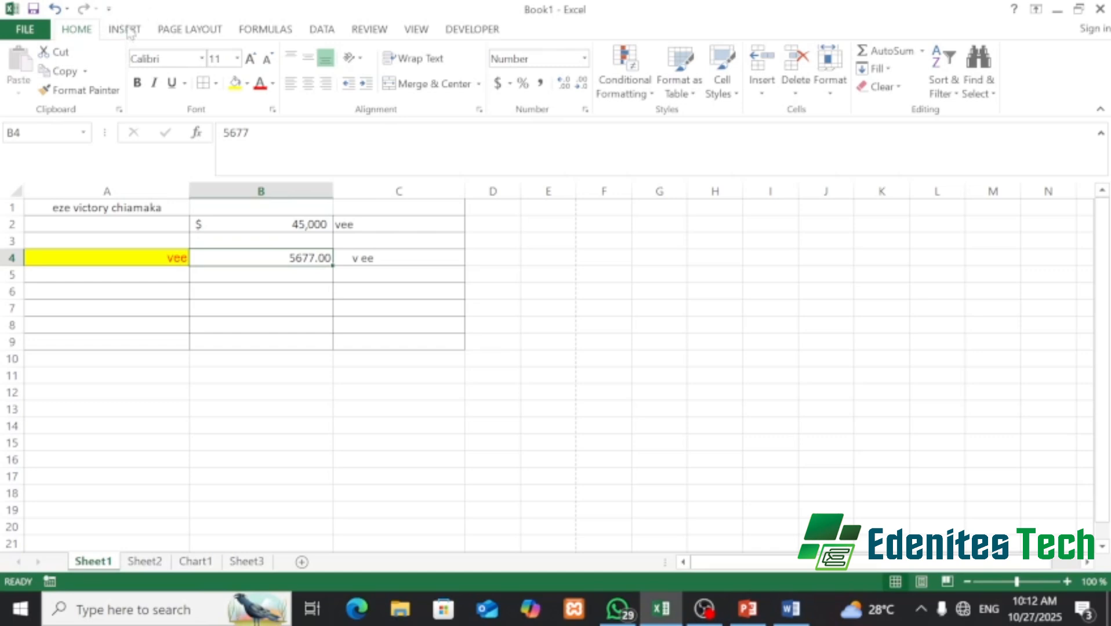
left_click(133, 32)
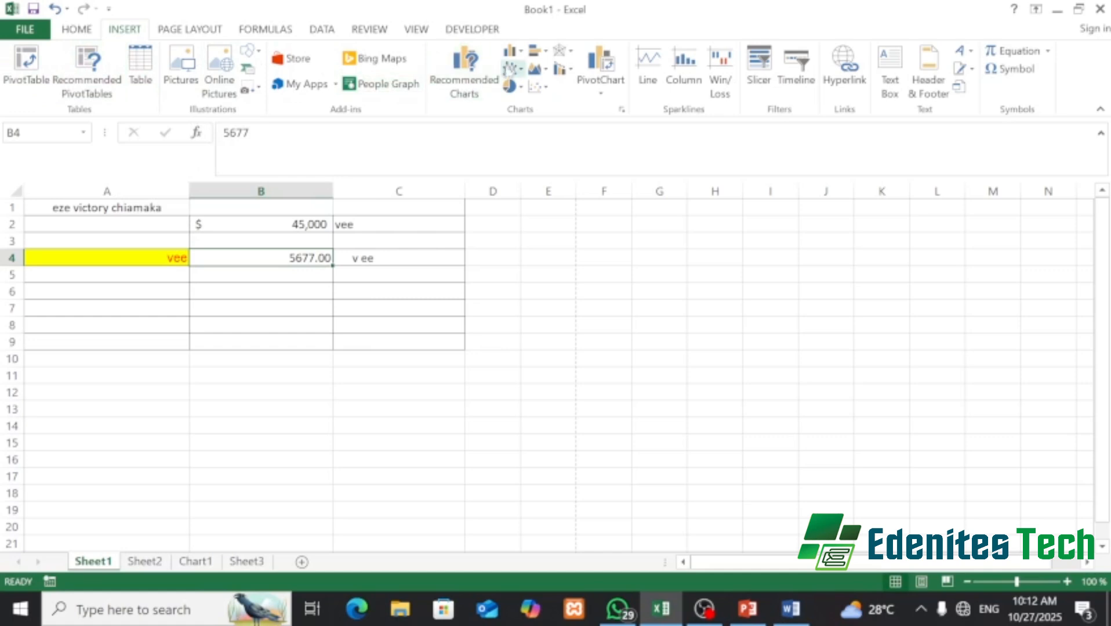
left_click(181, 32)
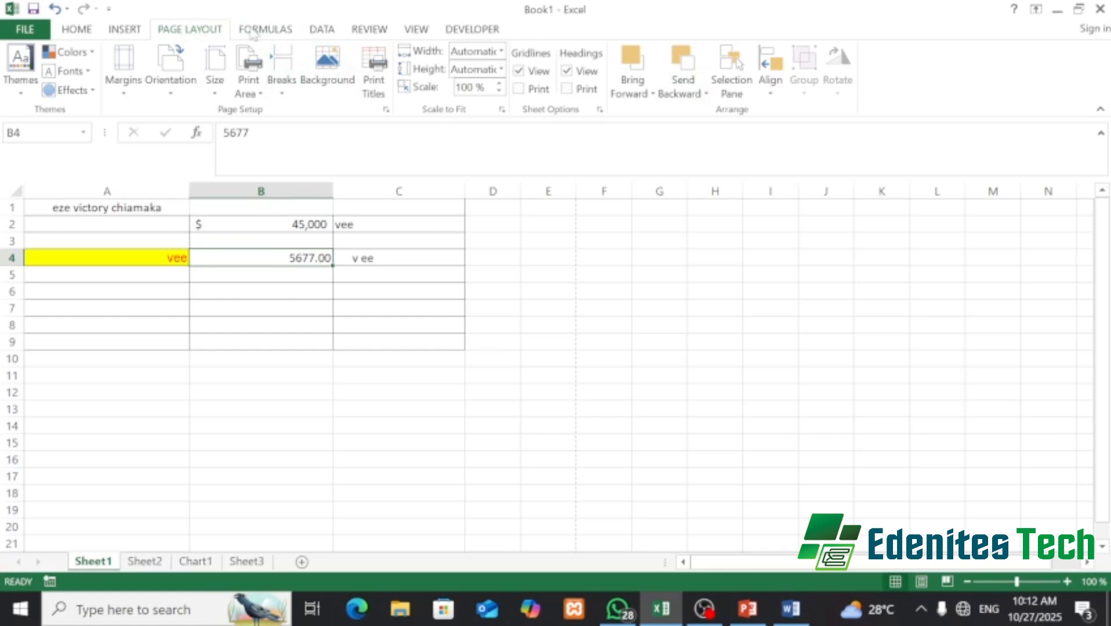
left_click(255, 34)
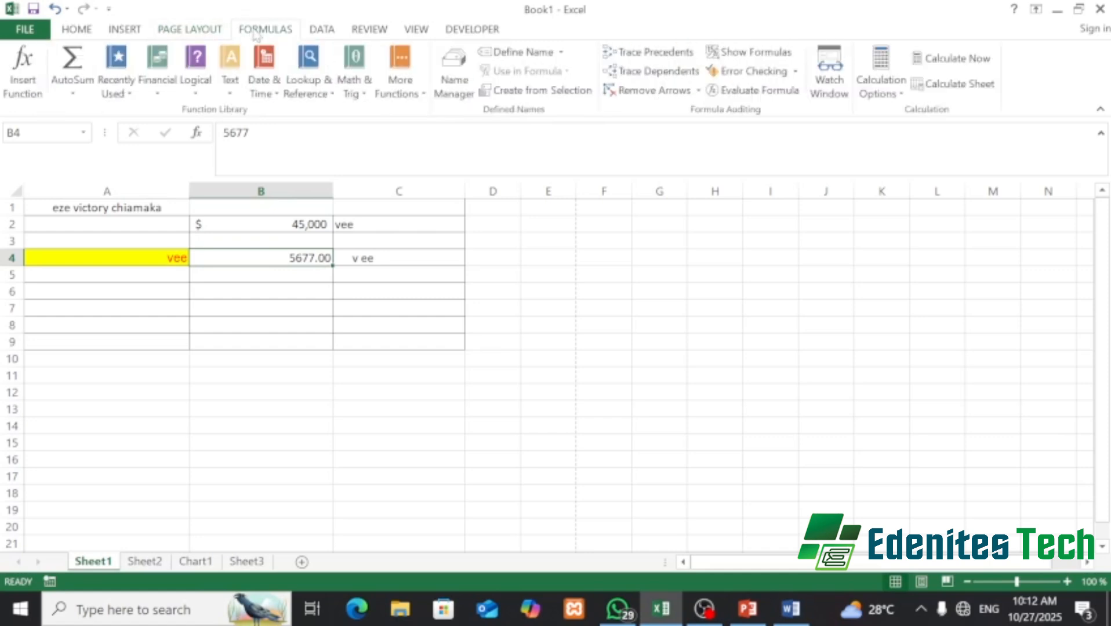
left_click(326, 31)
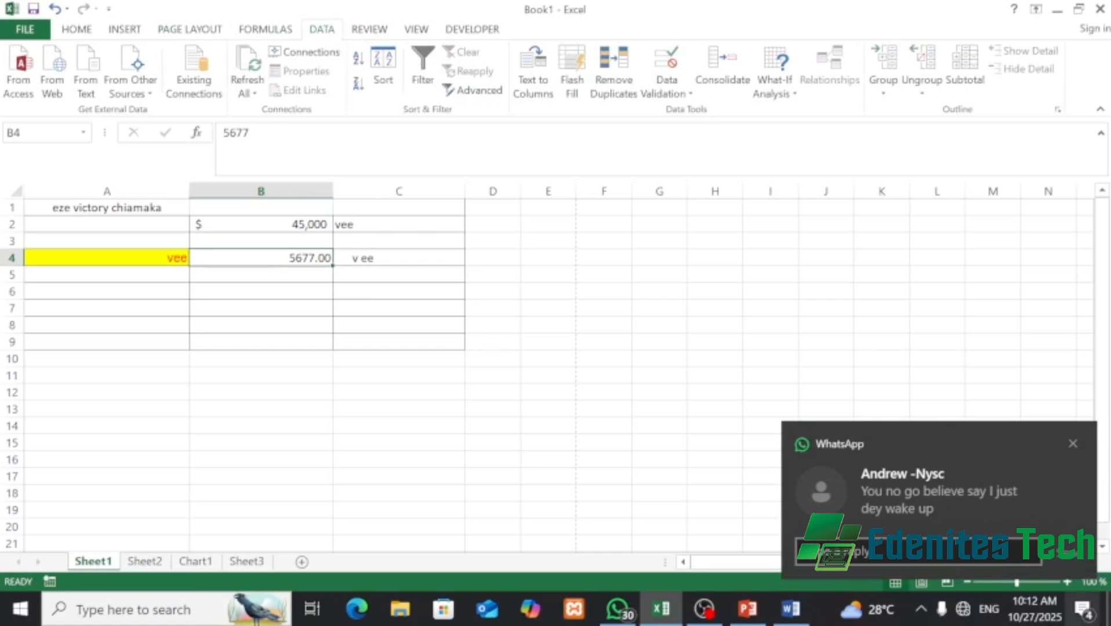
- Dismiss chat notifications, view the Review, View and Developer tabs, and return to Home
left_click(1073, 443)
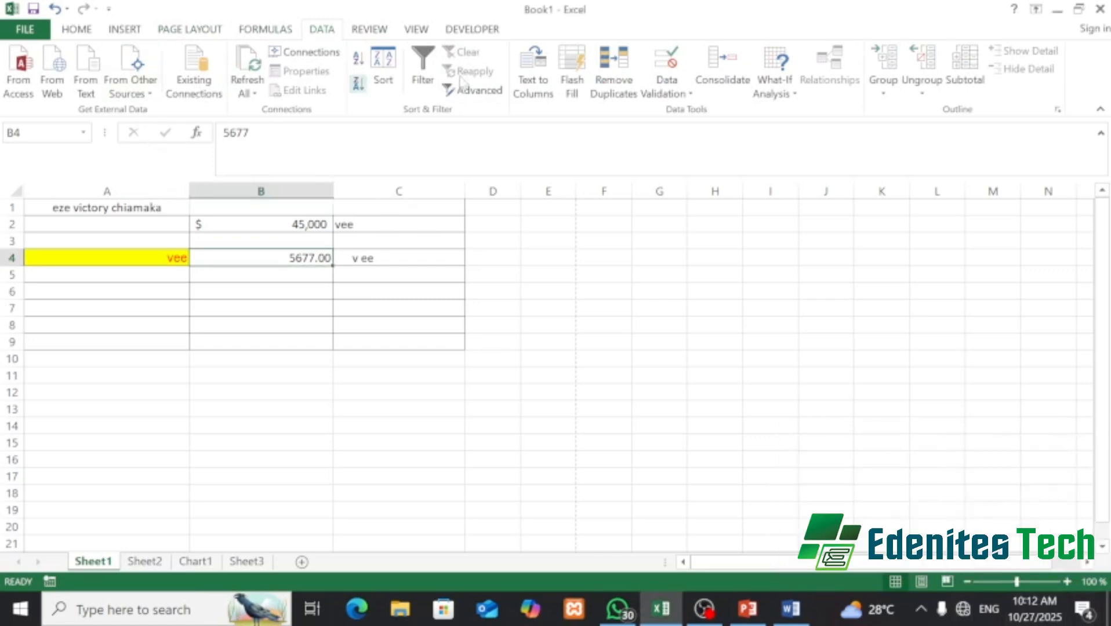
left_click(374, 32)
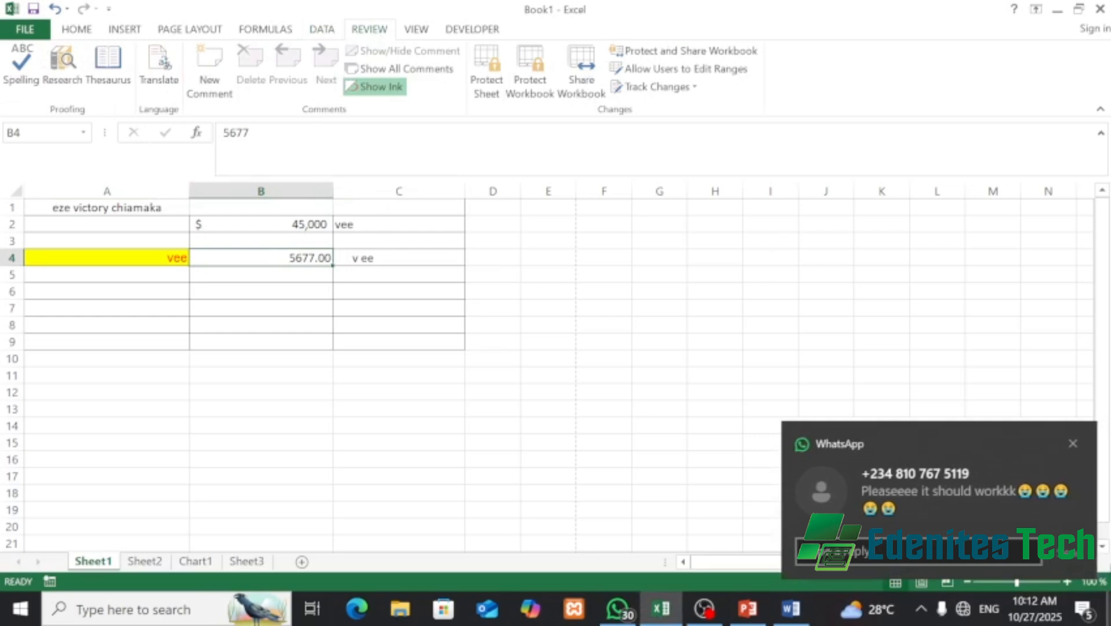
left_click(1075, 442)
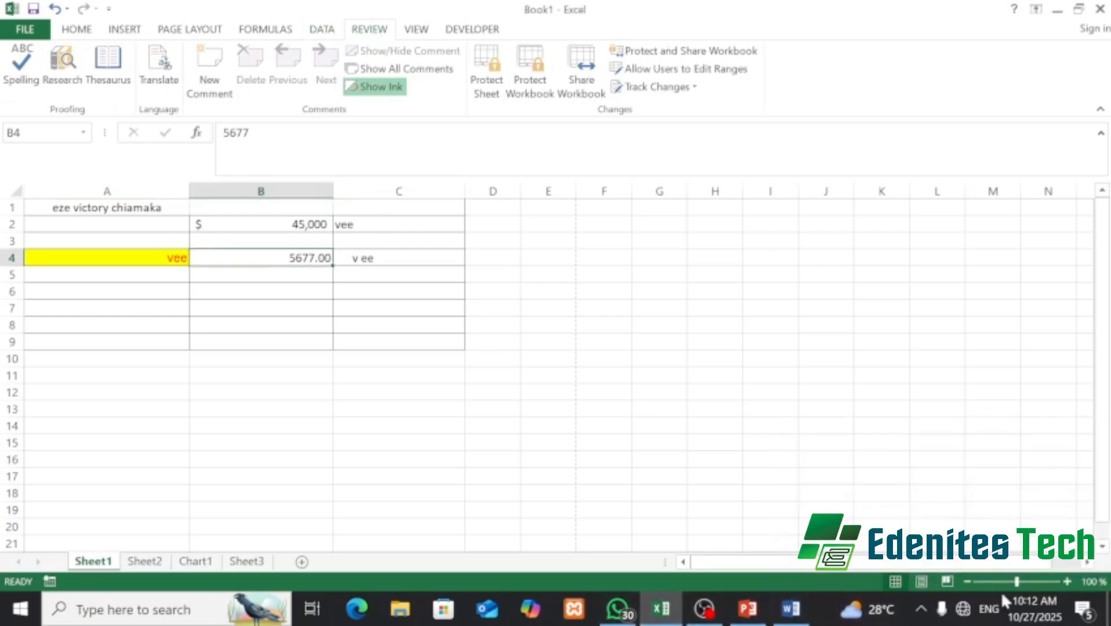
left_click(418, 32)
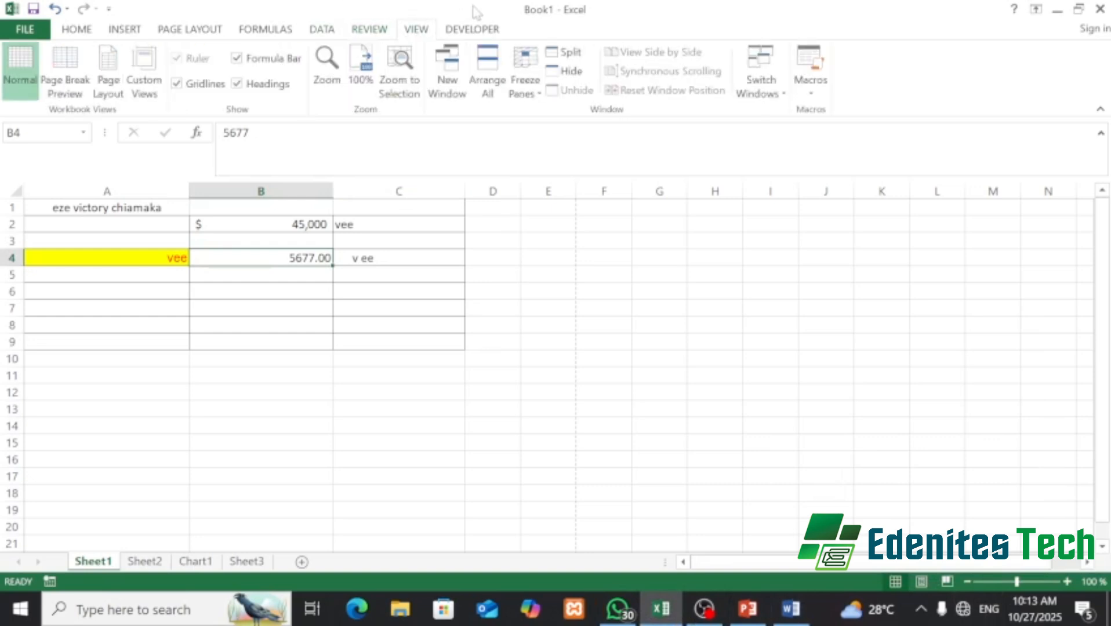
left_click(494, 33)
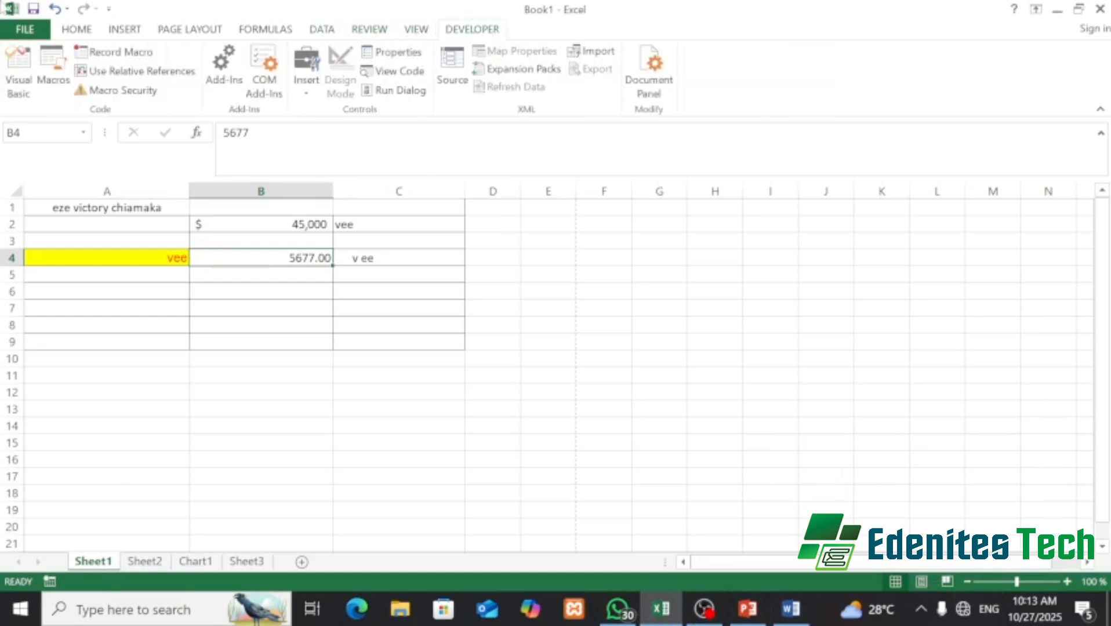
left_click(69, 32)
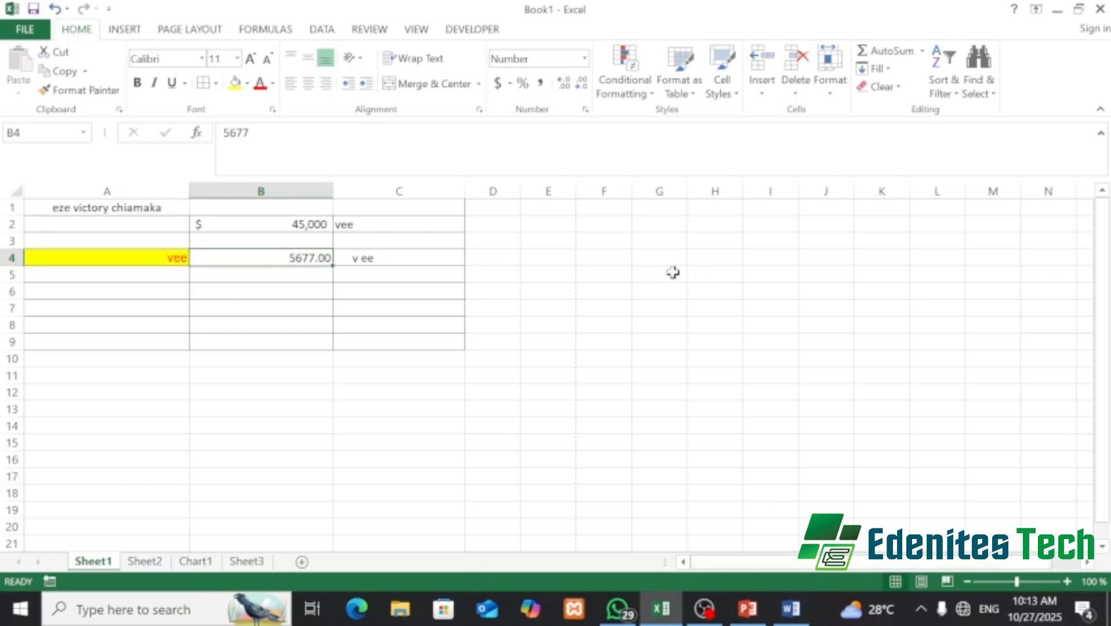
- Go to PowerPoint's Working with Cells slide and dismiss the chat notification
left_click(748, 608)
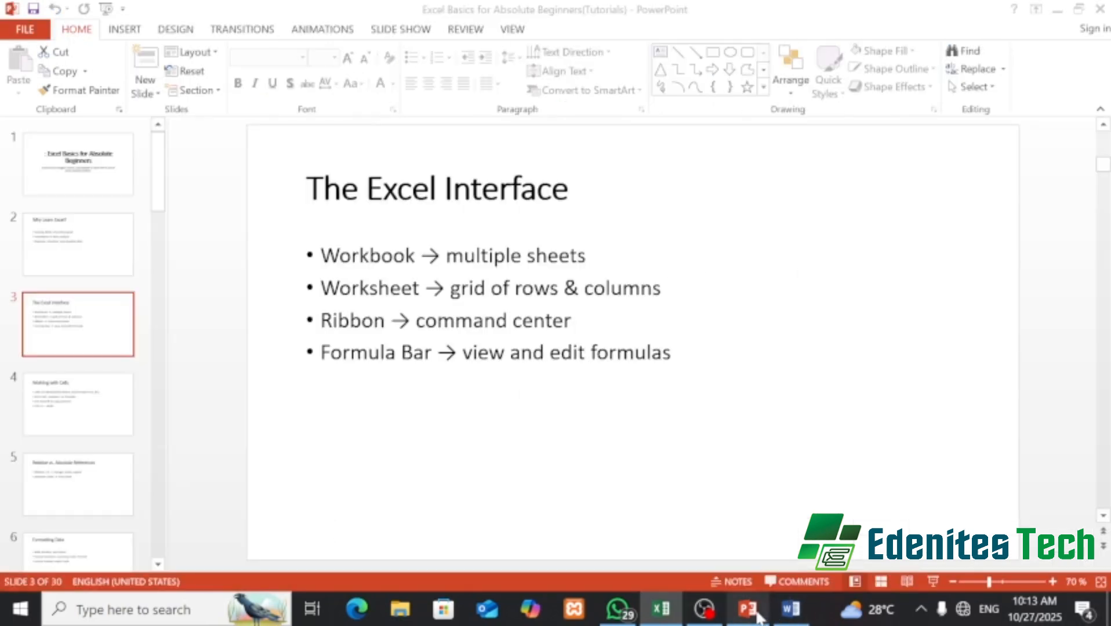
left_click(93, 420)
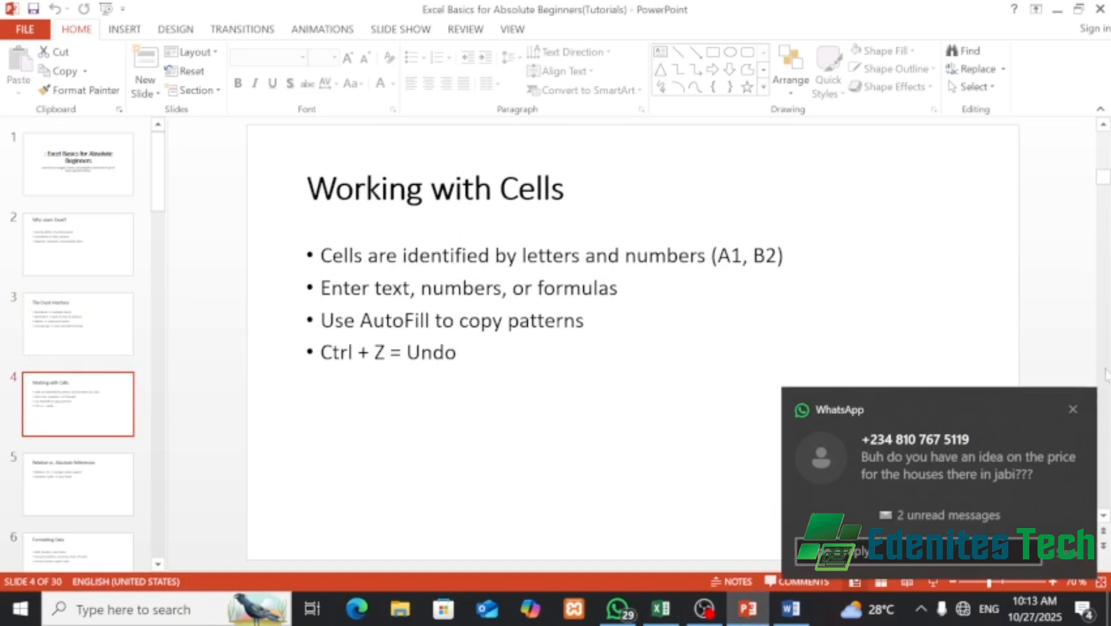
left_click(1074, 410)
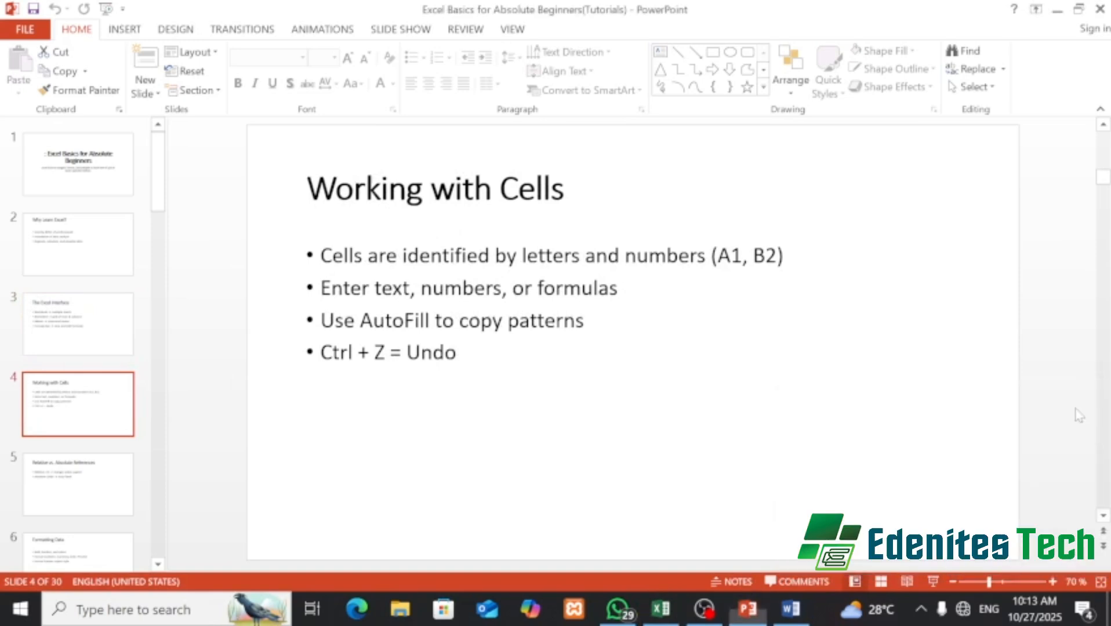
- Cancel the Save As dialog and bring the Book1 Excel workbook back
mouse_move(626, 617)
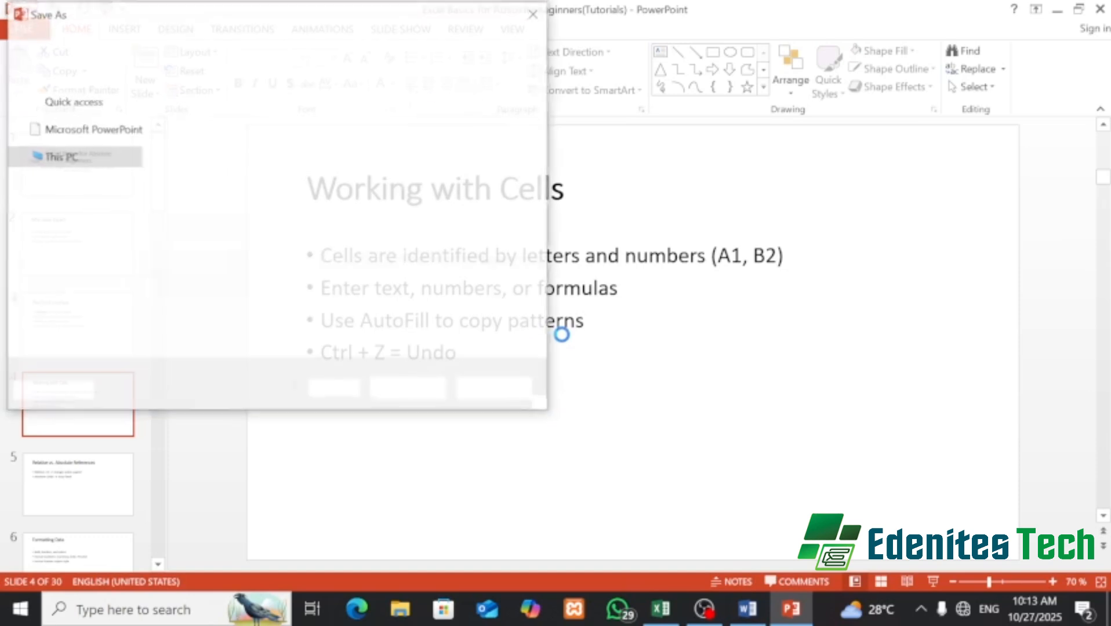
left_click(534, 13)
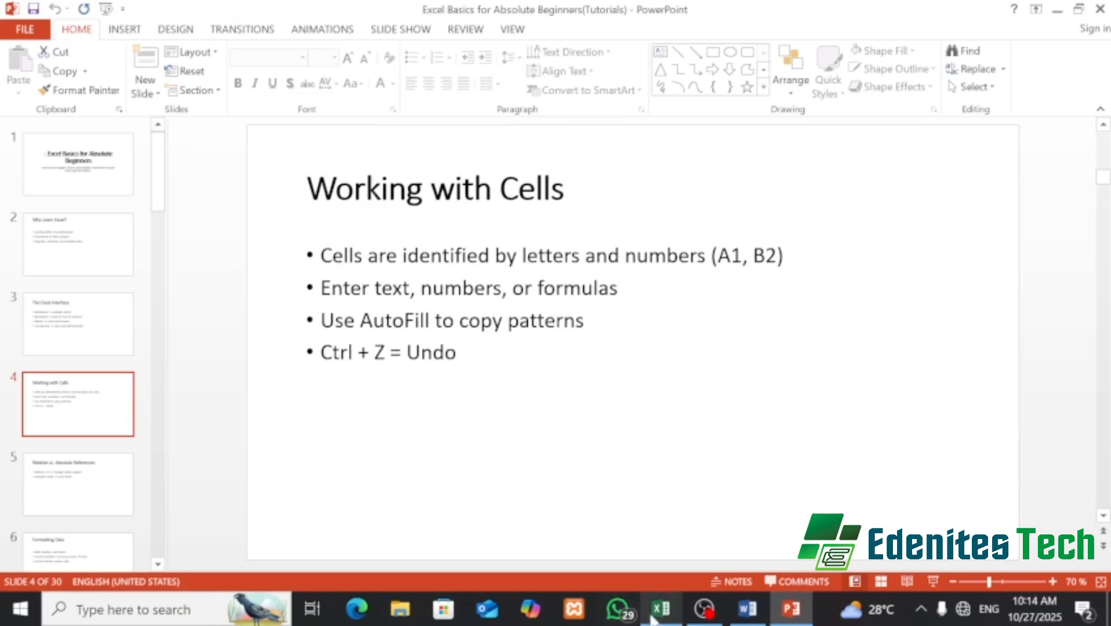
mouse_move(668, 609)
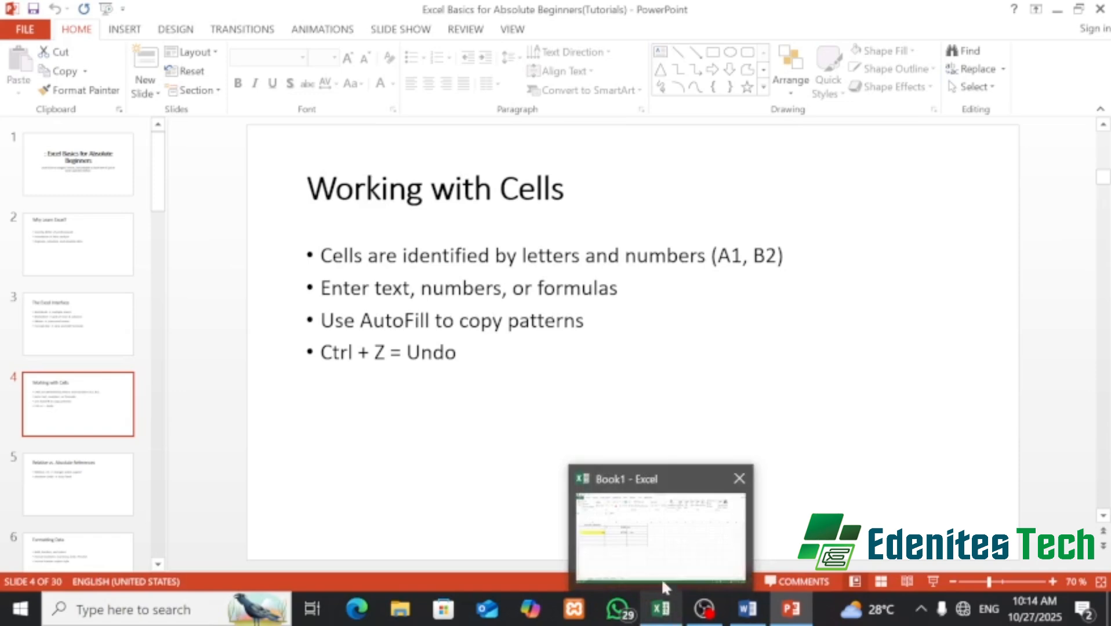
left_click(662, 543)
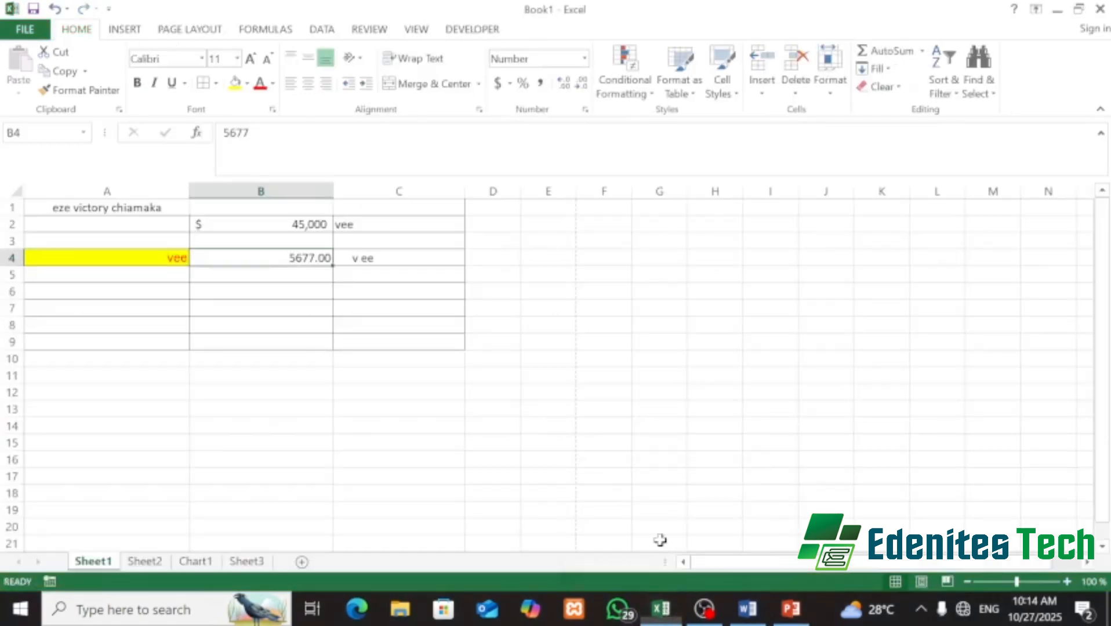
- Select A1, A5 and A1 again, then switch back to PowerPoint
left_click(35, 213)
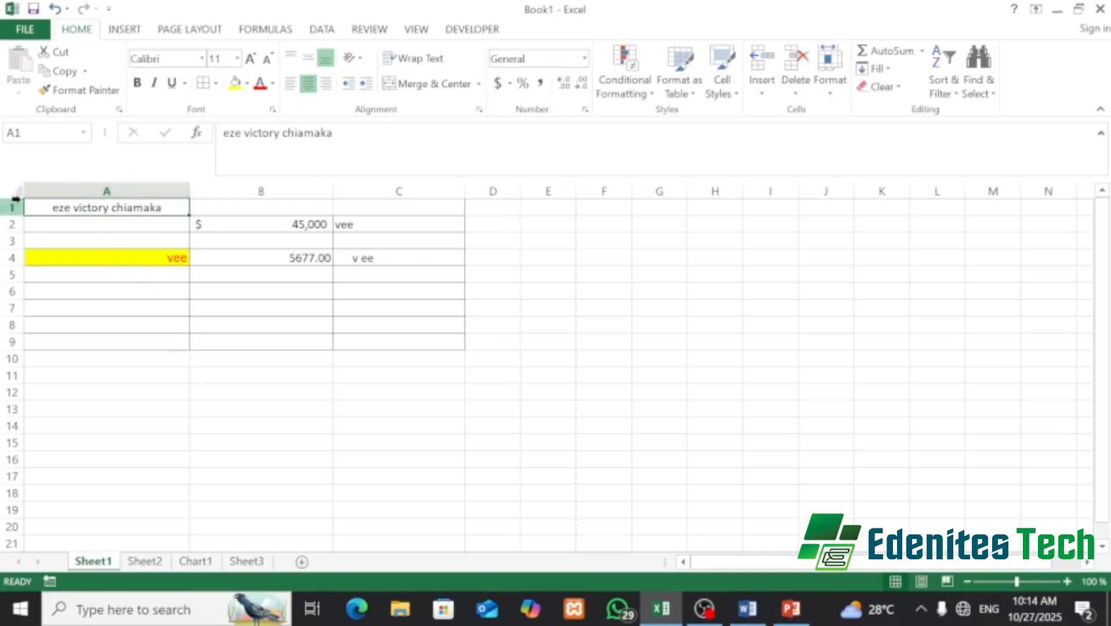
left_click(114, 274)
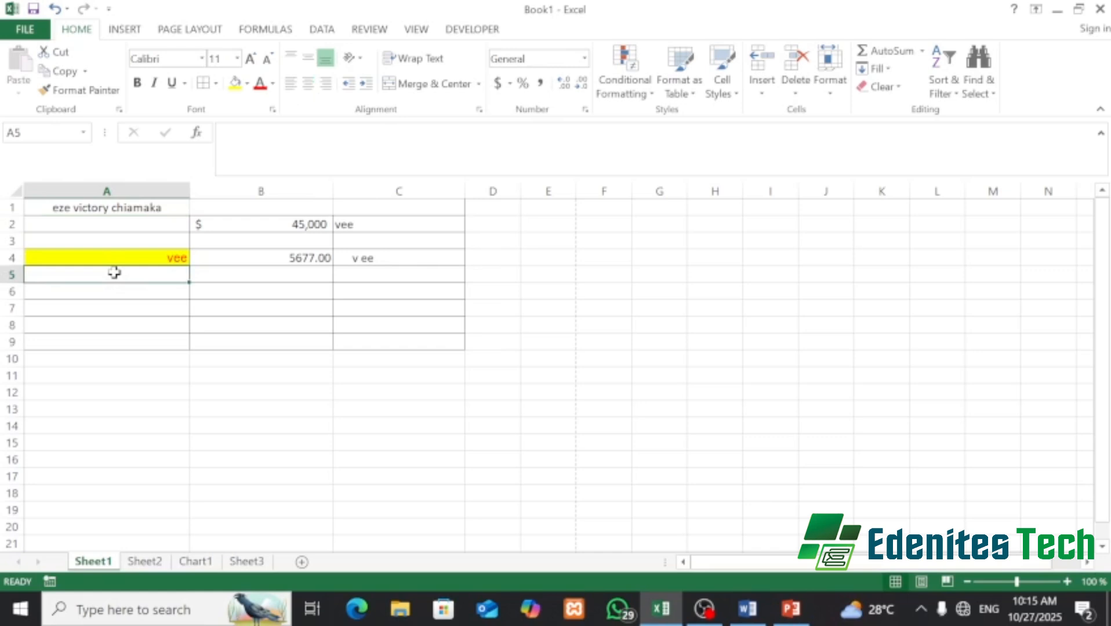
left_click(79, 208)
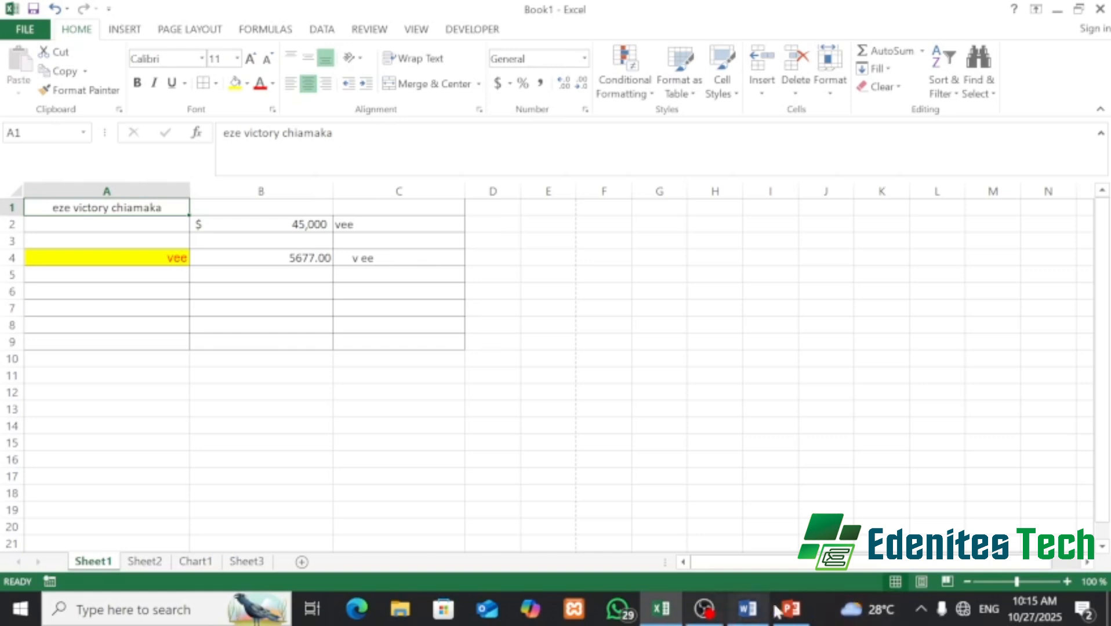
left_click(783, 610)
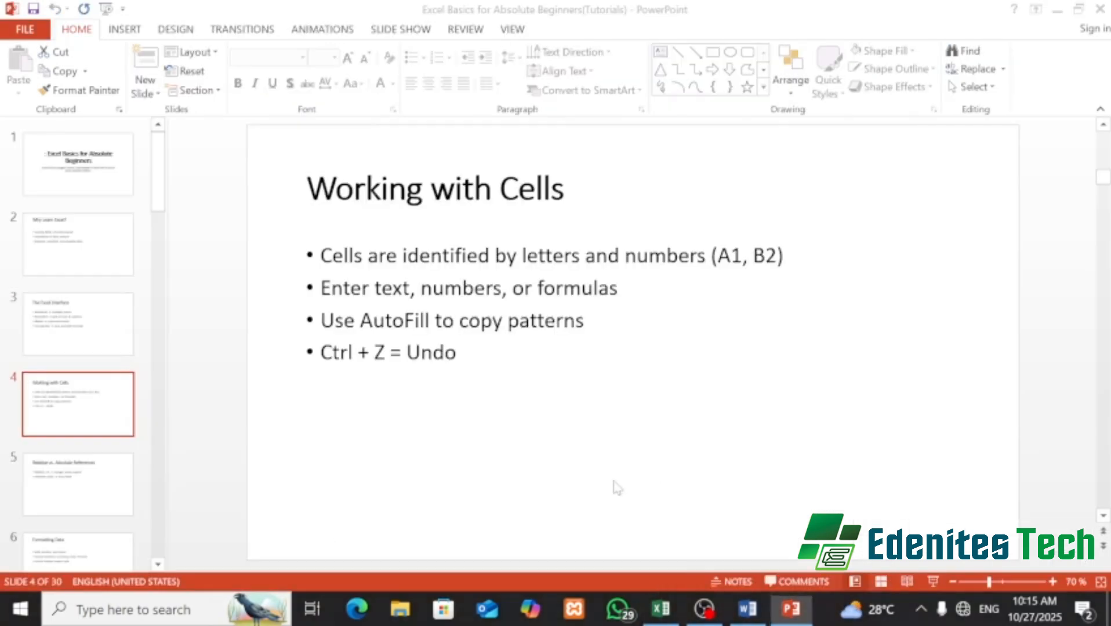
- Move the PowerPoint deck to slide 6, 'Formatting Data', then return to Excel's Book1
left_click(79, 478)
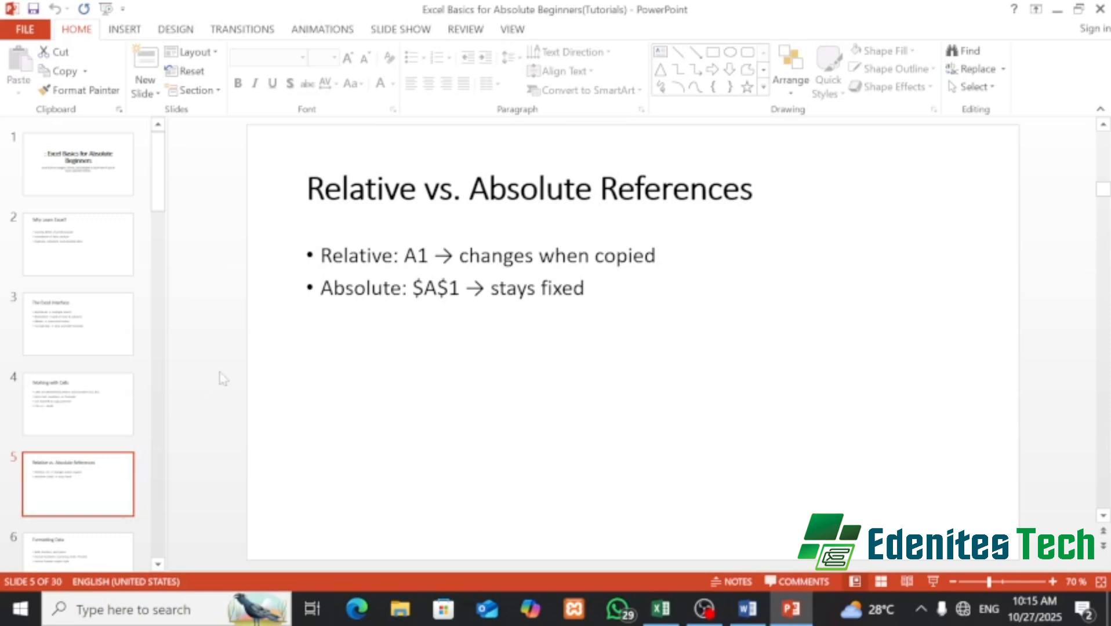
scroll(108, 397, "down", 3)
left_click(109, 397)
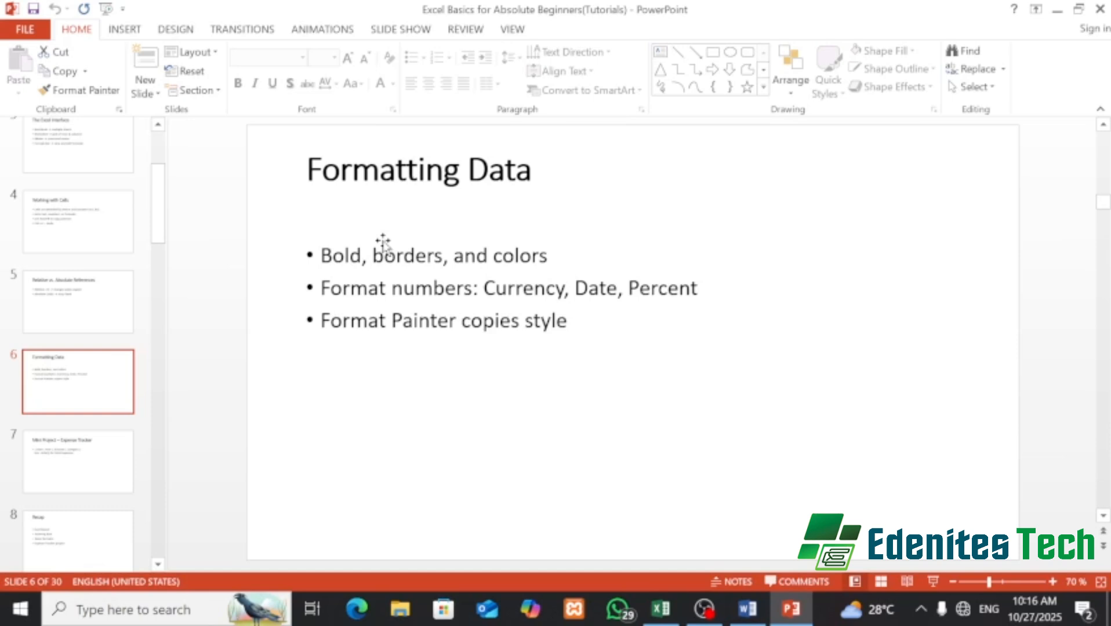
left_click(663, 619)
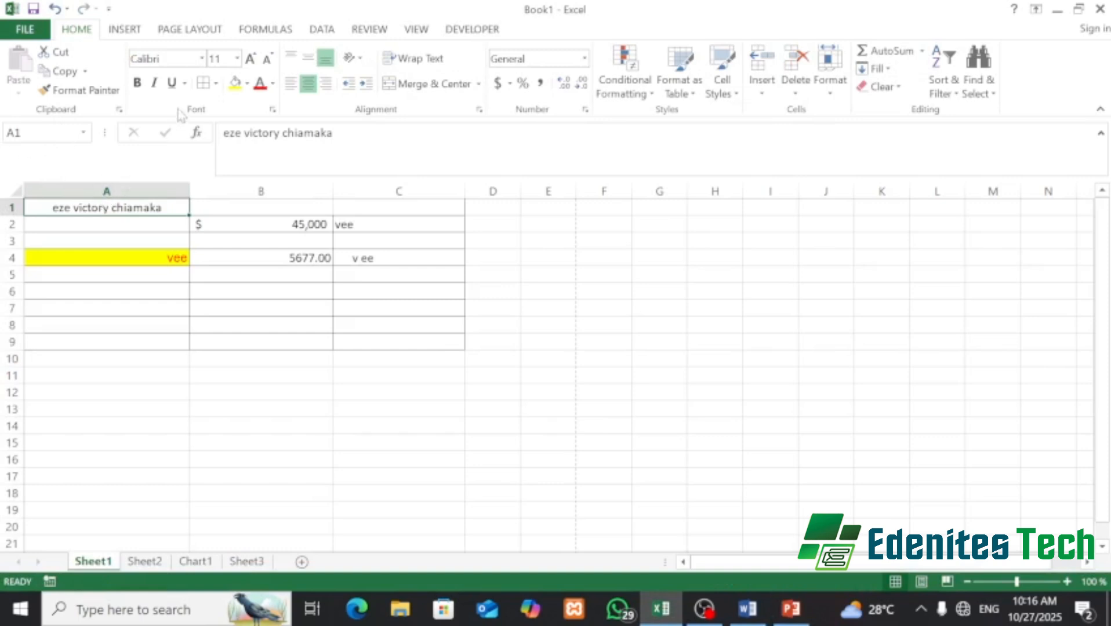
- Make the person's name in cell A1 bold, undoing a stray overwrite along the way
left_click(137, 83)
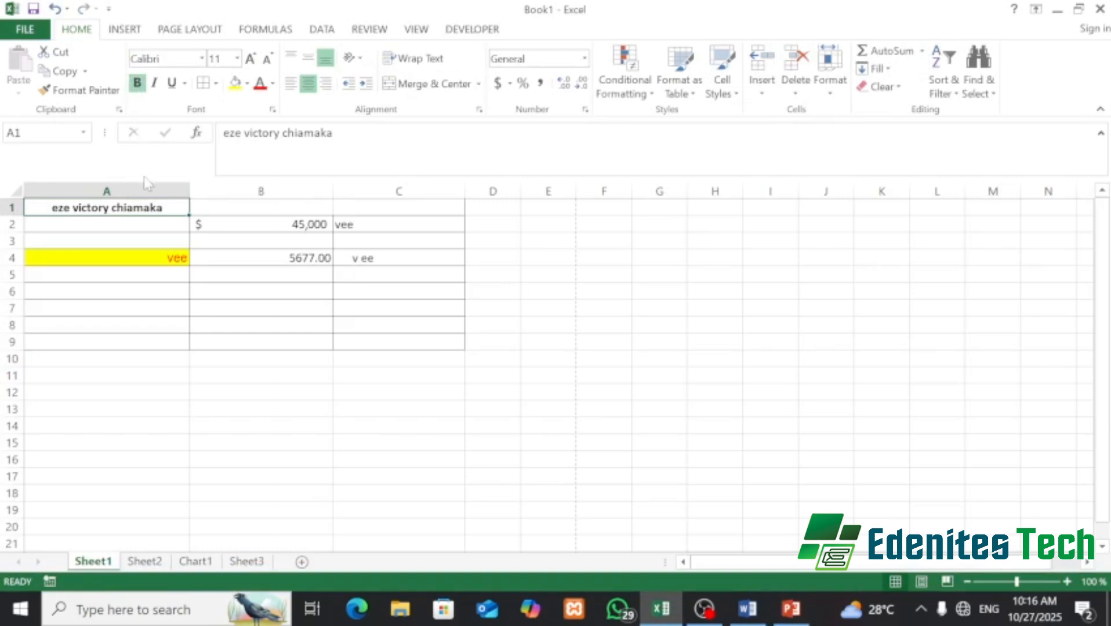
key("ctrl+b")
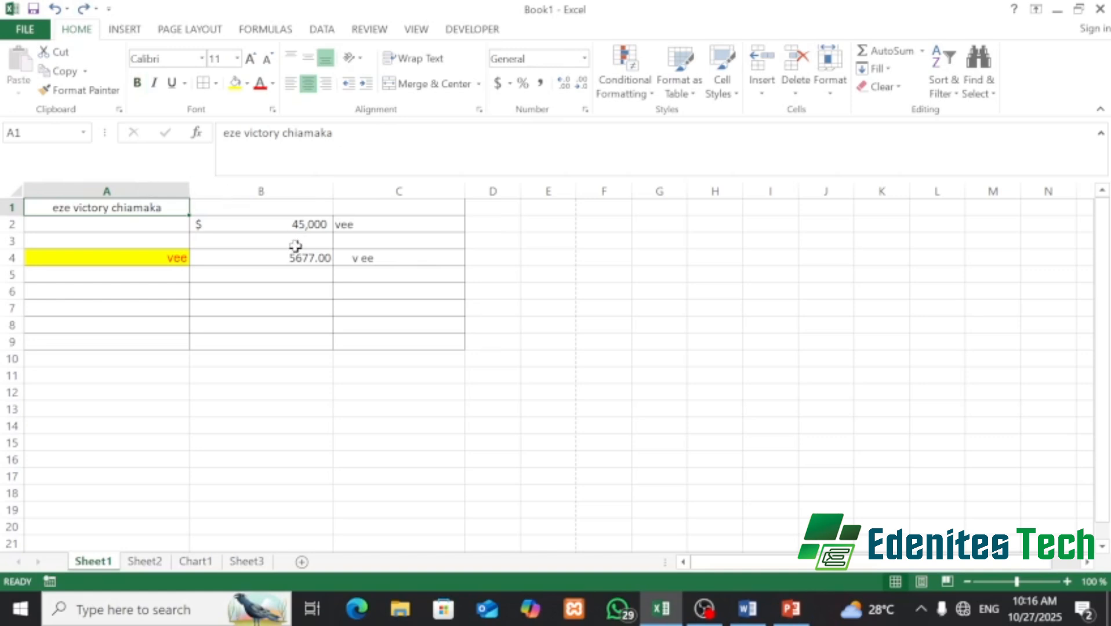
type("b")
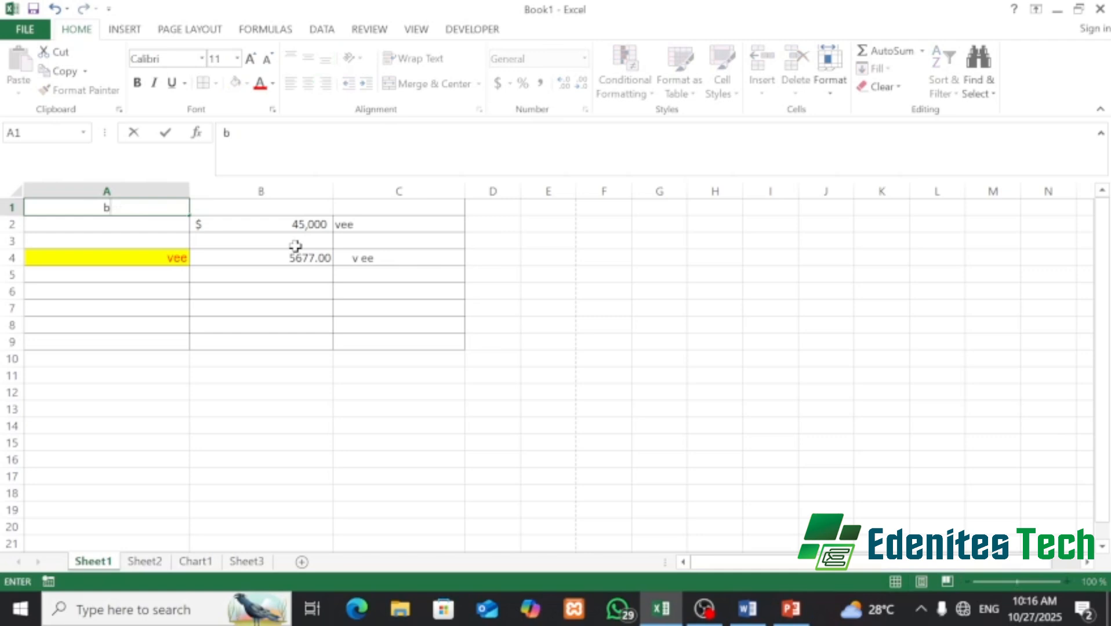
key("ctrl+z")
key("ctrl+z")
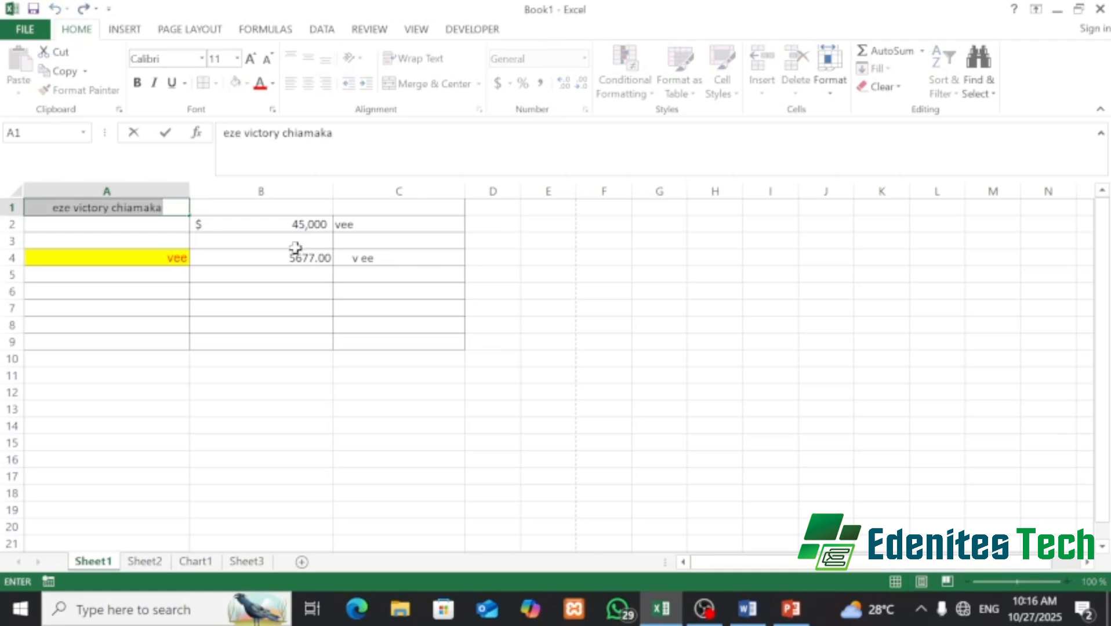
left_click(154, 239)
left_click(129, 206)
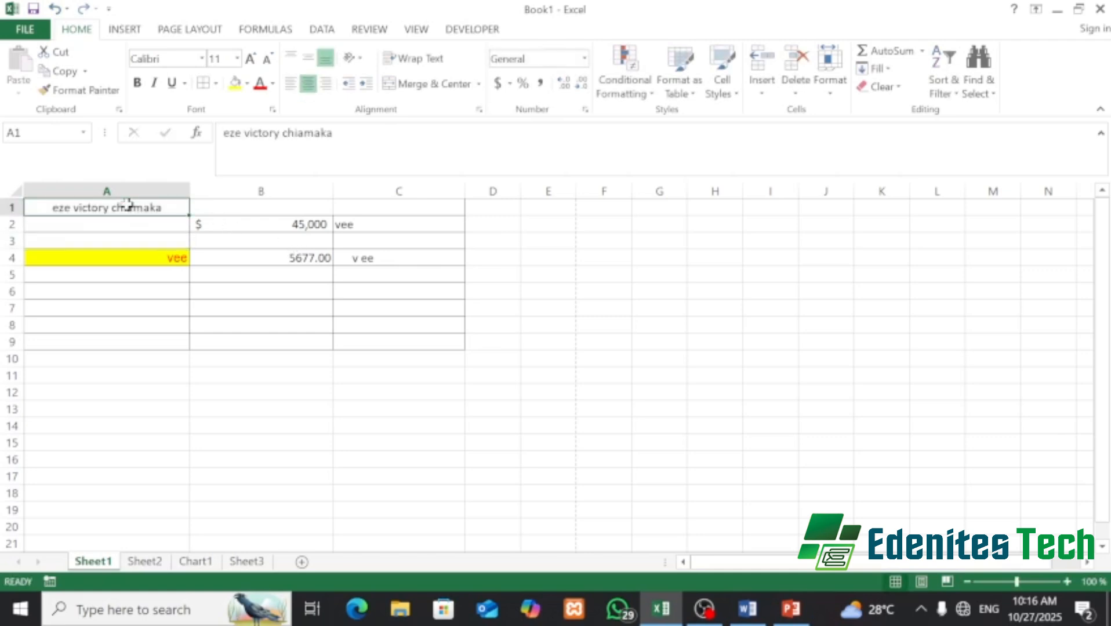
key("ctrl+b")
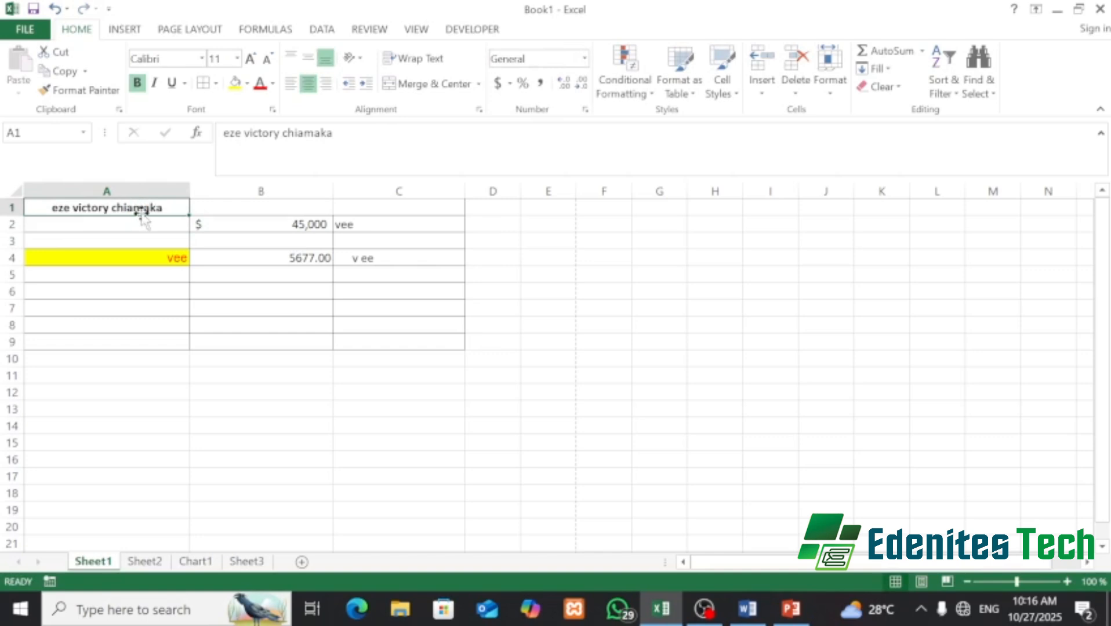
left_click(270, 227)
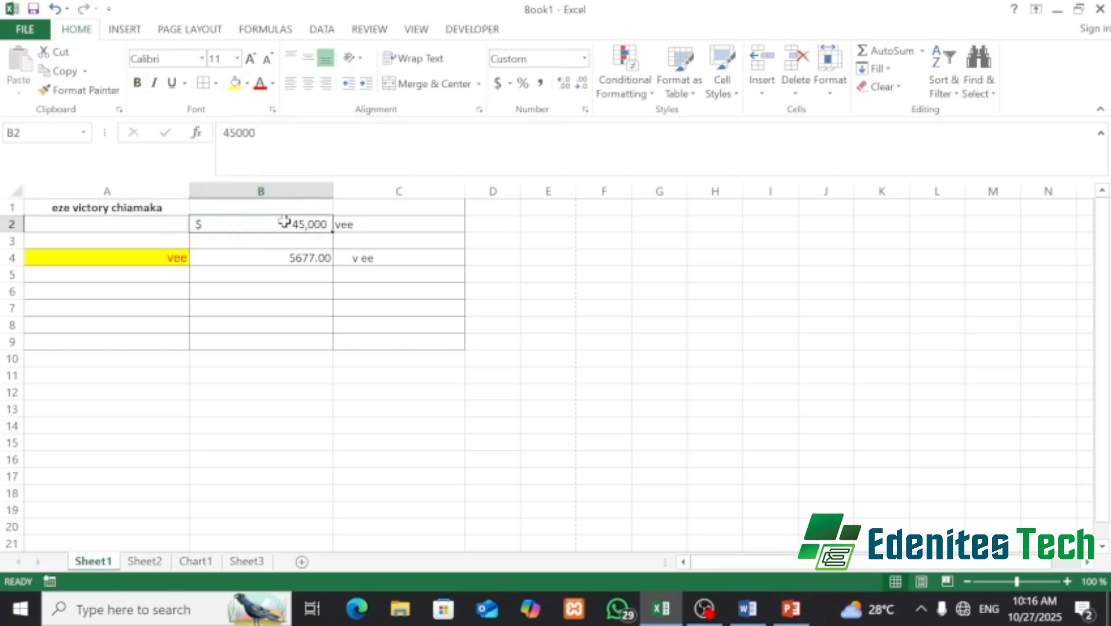
- Give the 45,000 amount in cell B2 a purple fill and orange font colour
left_click(247, 85)
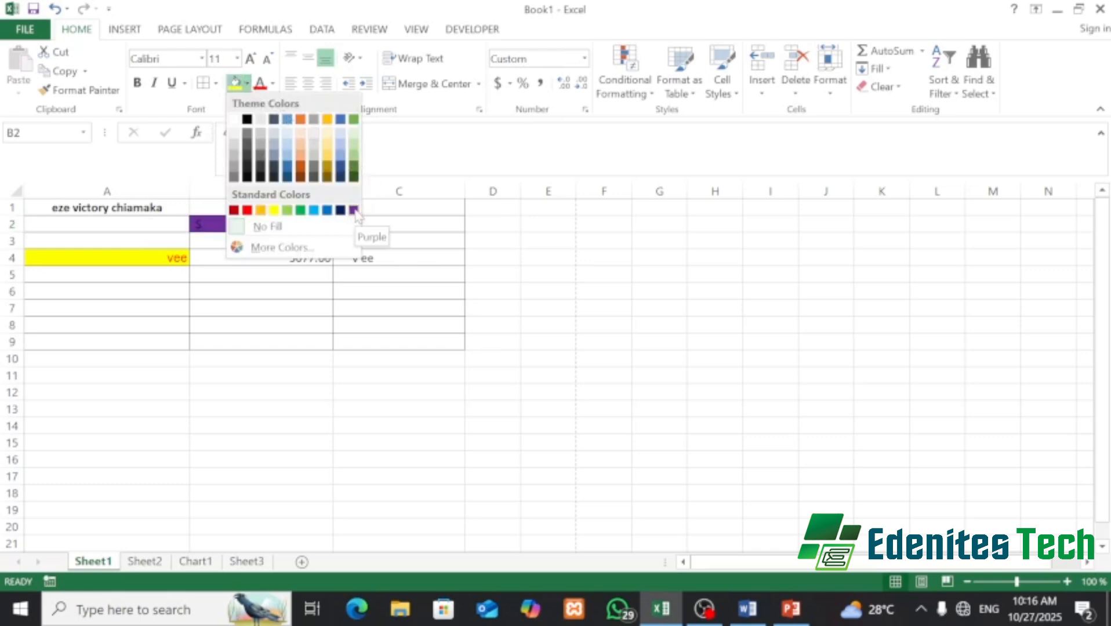
left_click(354, 210)
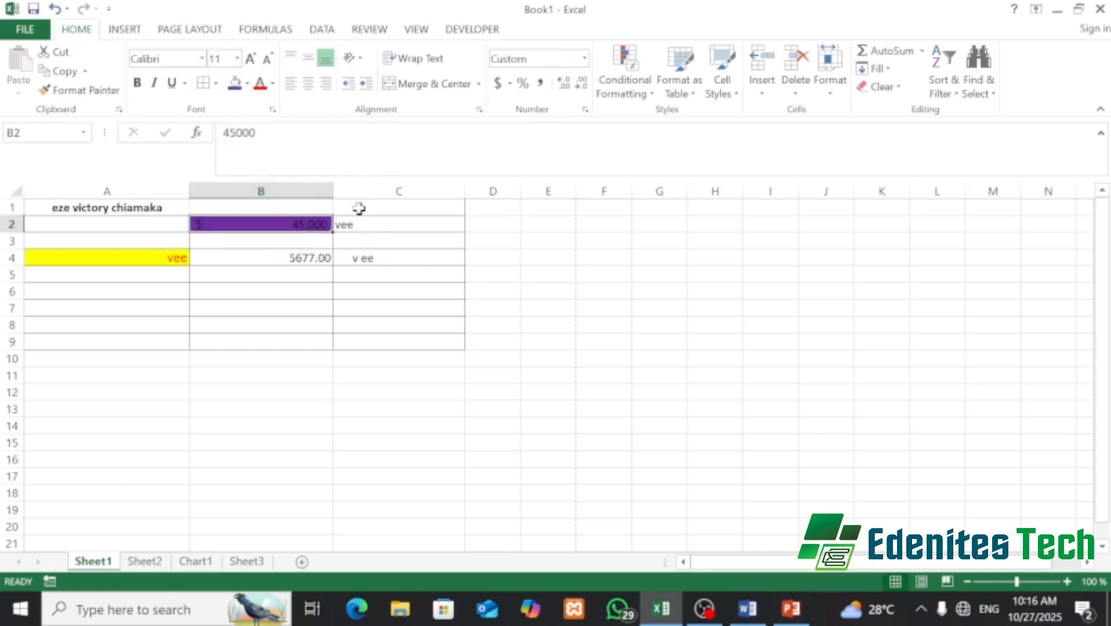
left_click(273, 84)
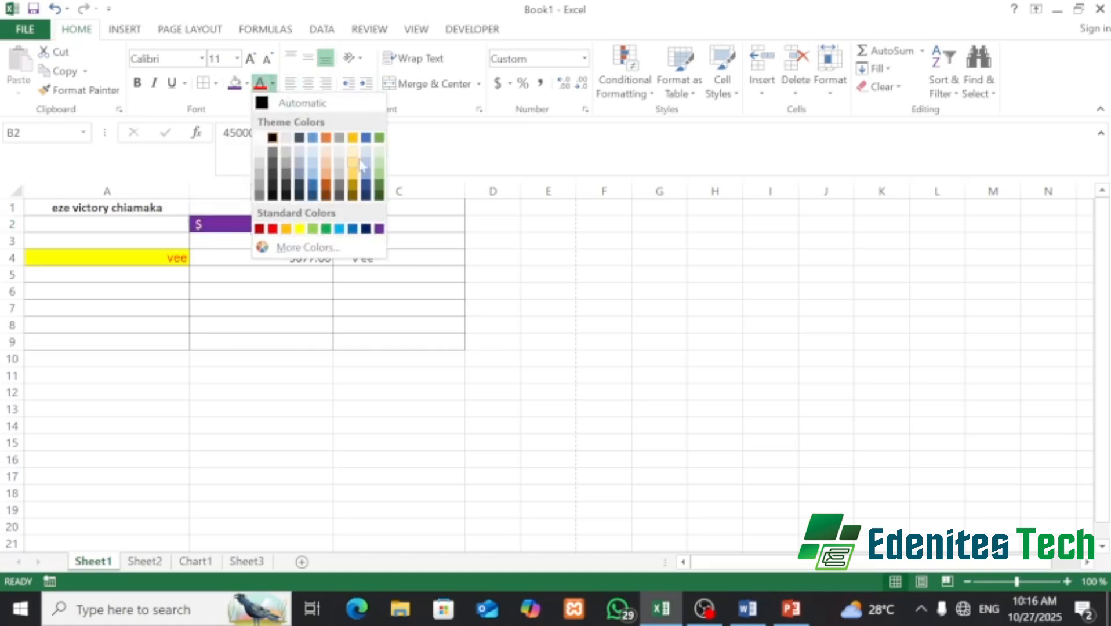
left_click(328, 140)
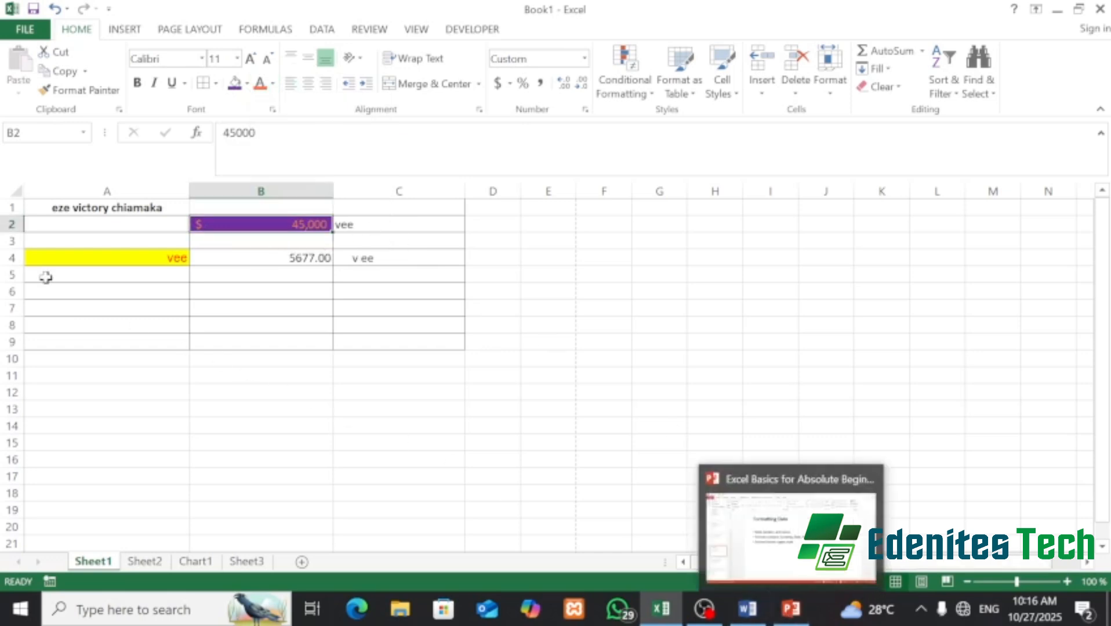
- Select the cells from A1 across to column C
left_click(34, 190)
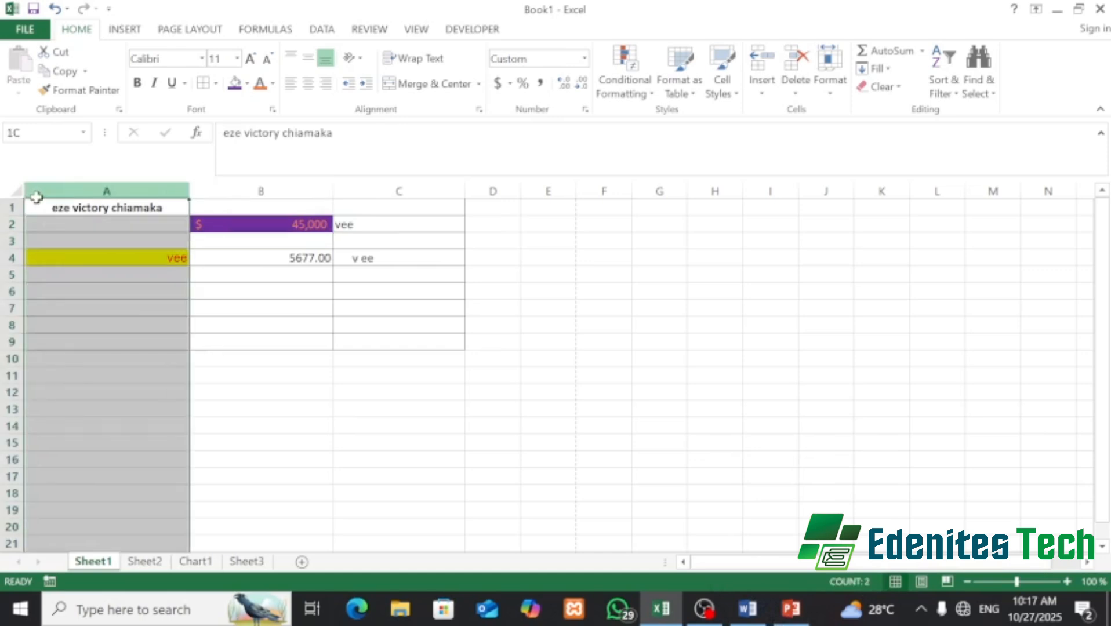
left_click(279, 413)
left_click_drag(43, 209, 441, 345)
- Select the range A1:H7 on Sheet1
left_click(350, 376)
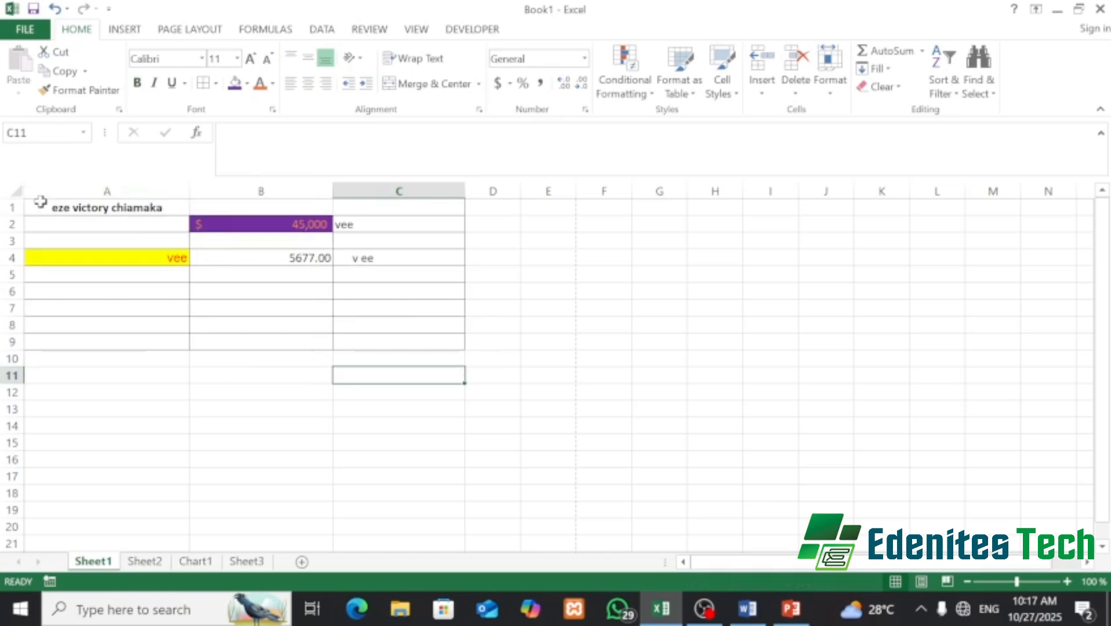
left_click(78, 208)
left_click_drag(78, 209, 870, 477)
left_click_drag(524, 208, 500, 207)
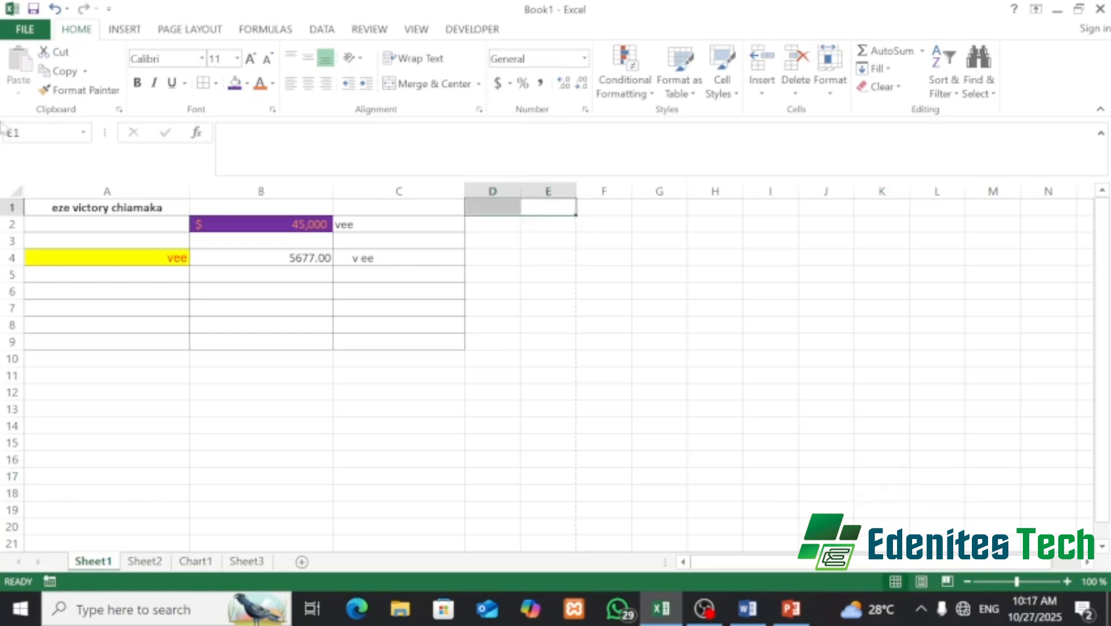
left_click(45, 209)
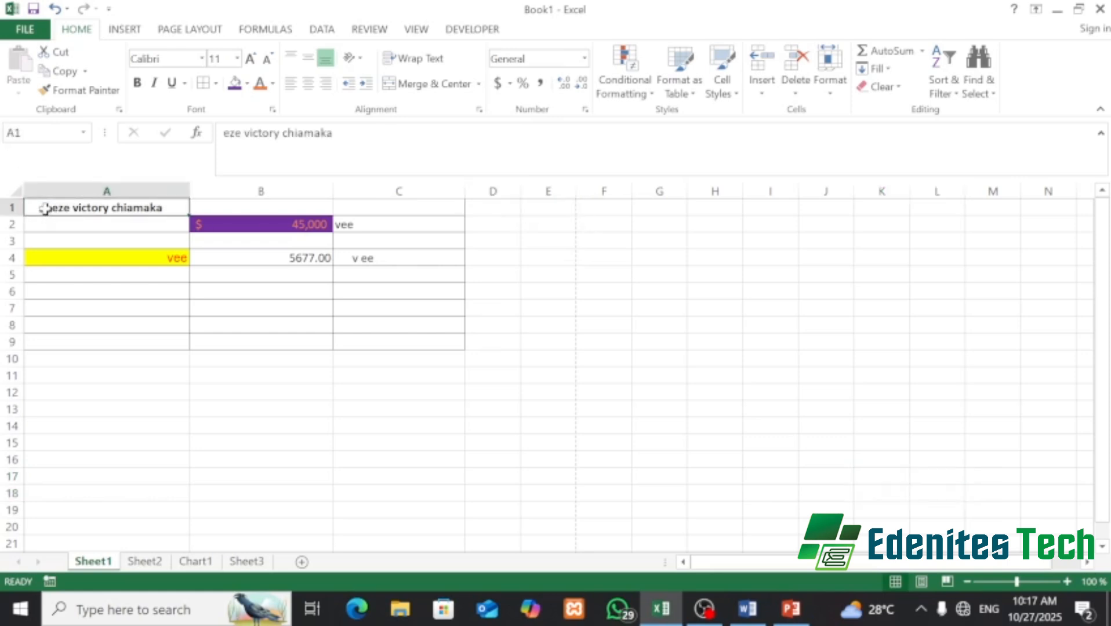
left_click_drag(112, 209, 714, 314)
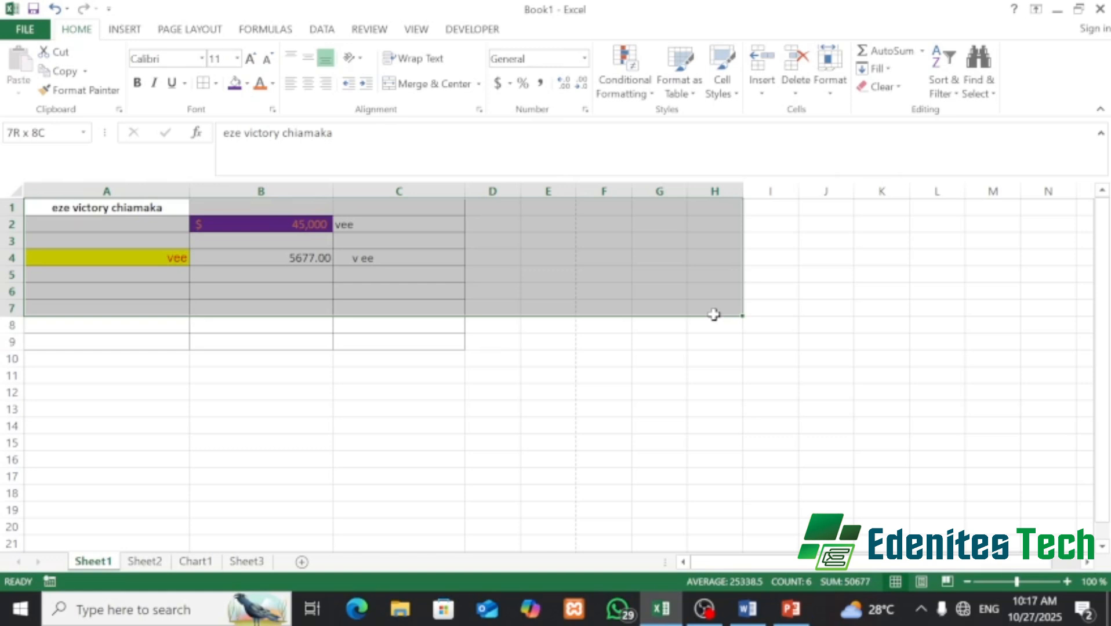
- Apply All Borders to the range A1:H20, then bring PowerPoint to the front
left_click_drag(714, 314, 694, 526)
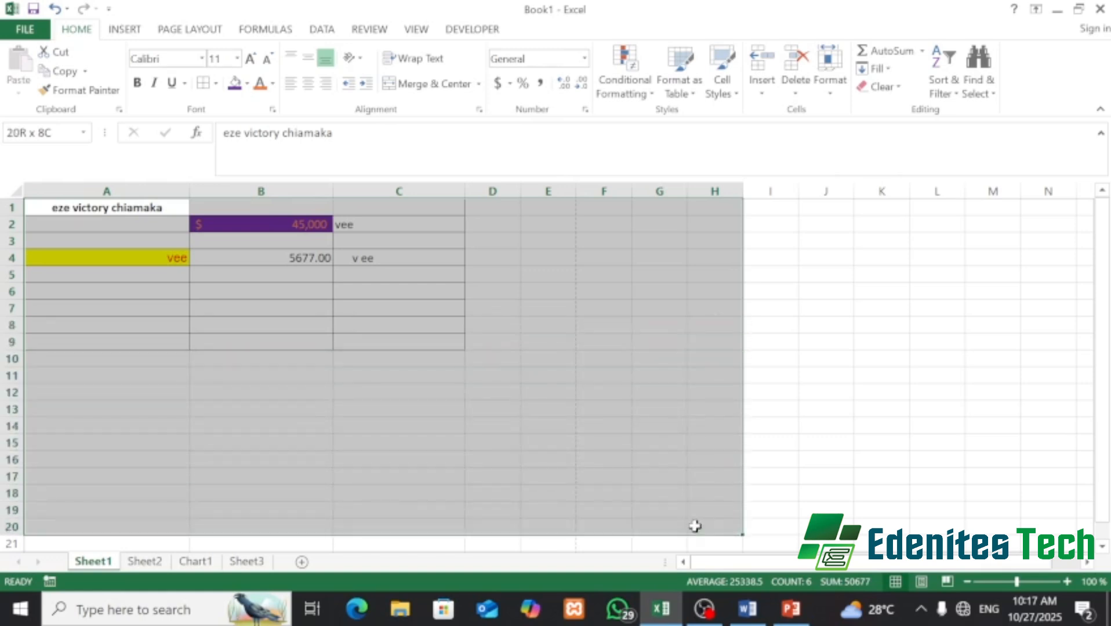
left_click(216, 85)
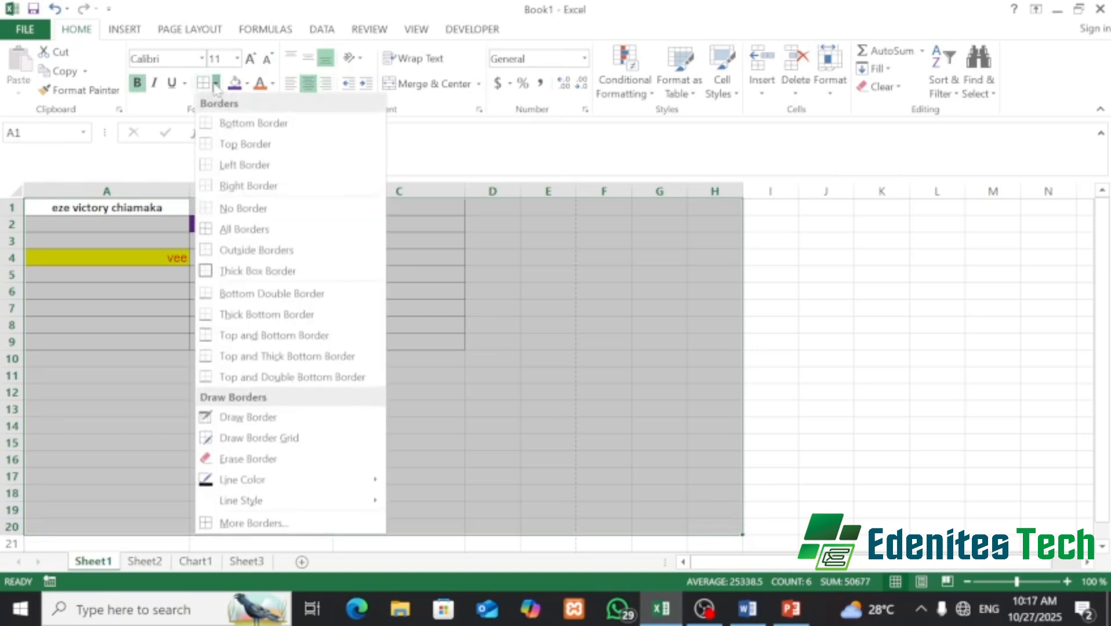
left_click(307, 232)
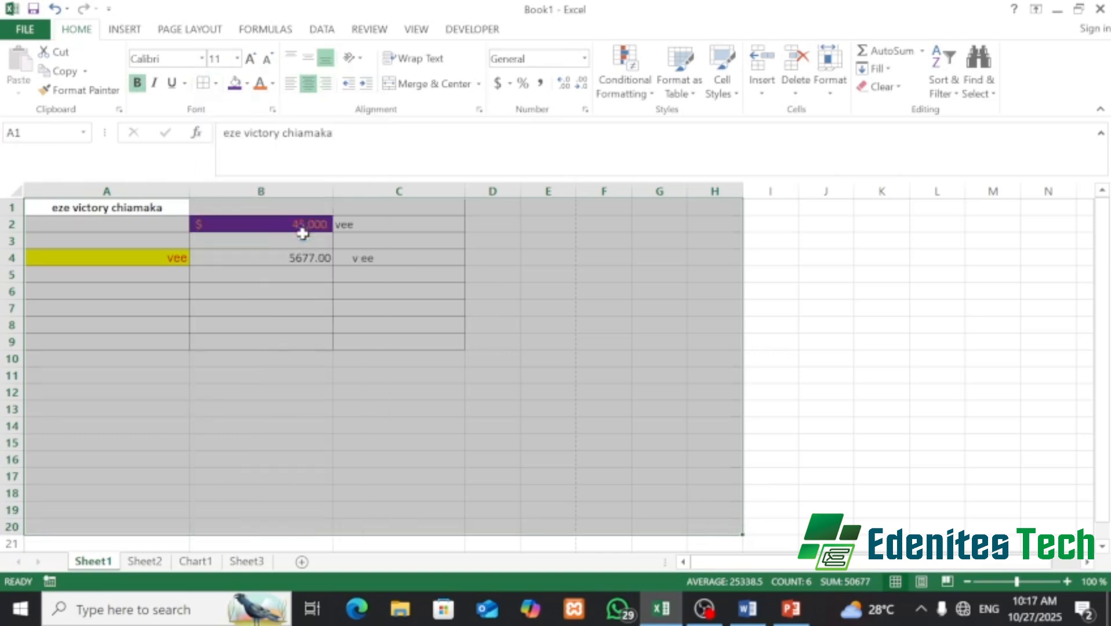
left_click(215, 84)
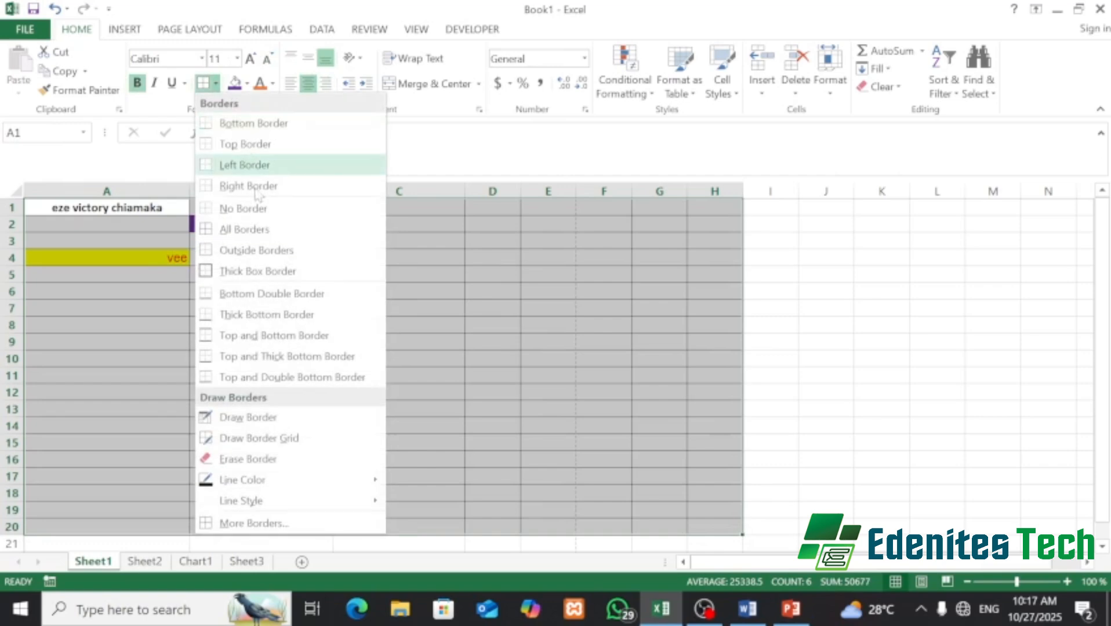
left_click(256, 231)
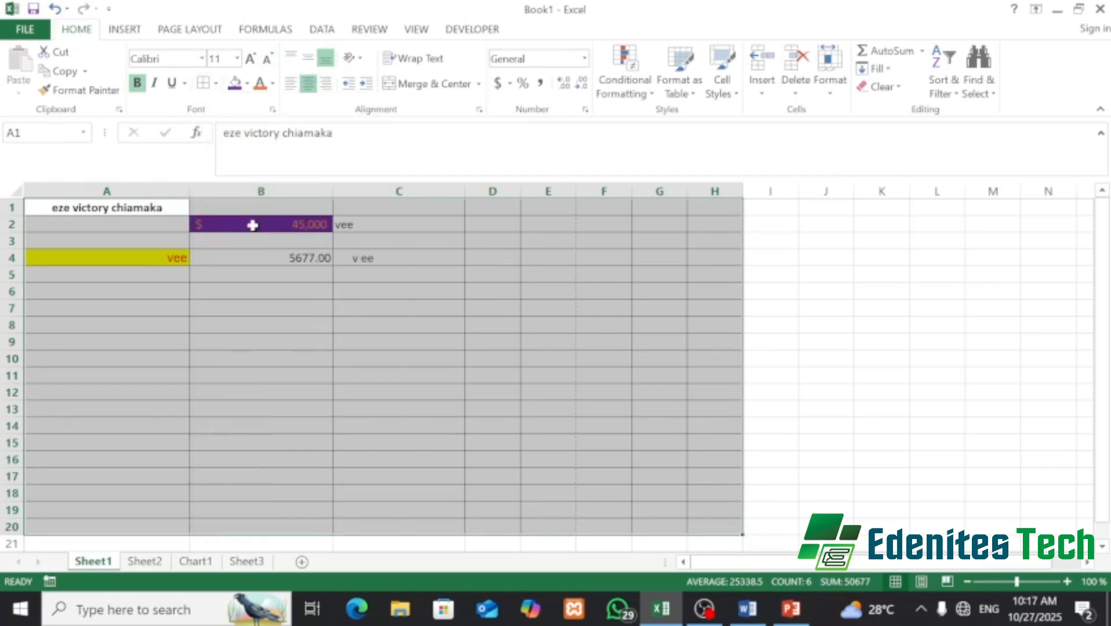
left_click(215, 85)
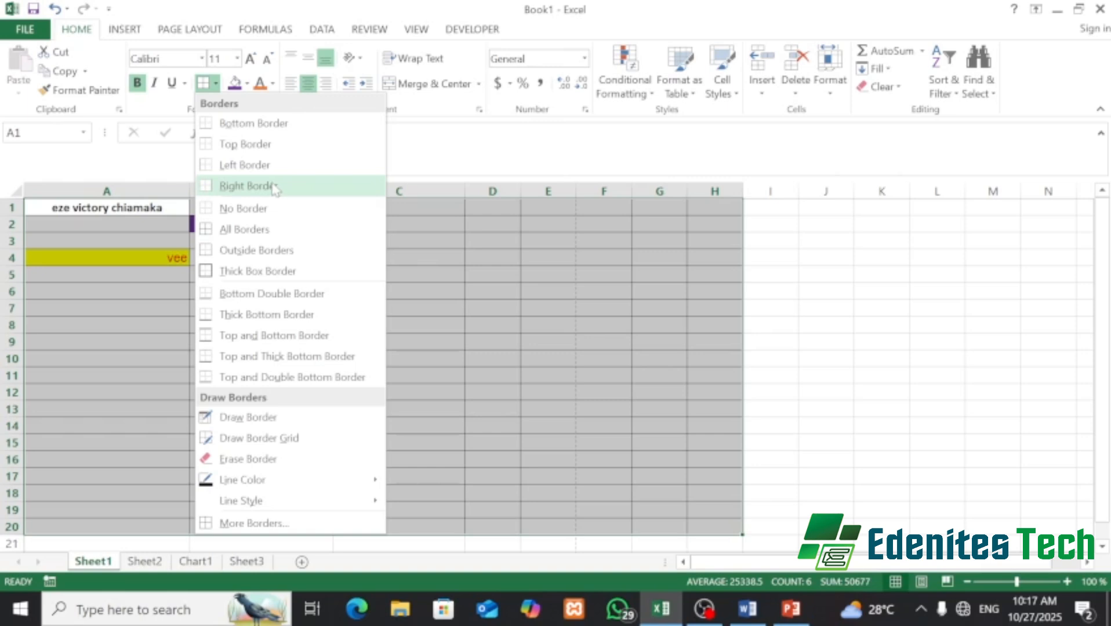
left_click(484, 258)
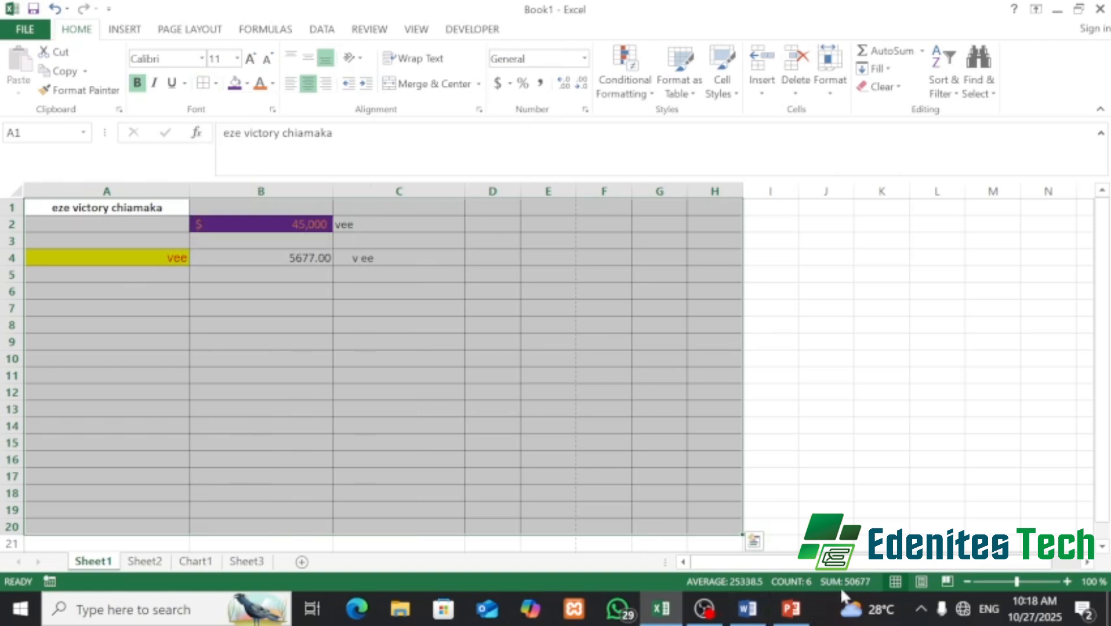
left_click(790, 609)
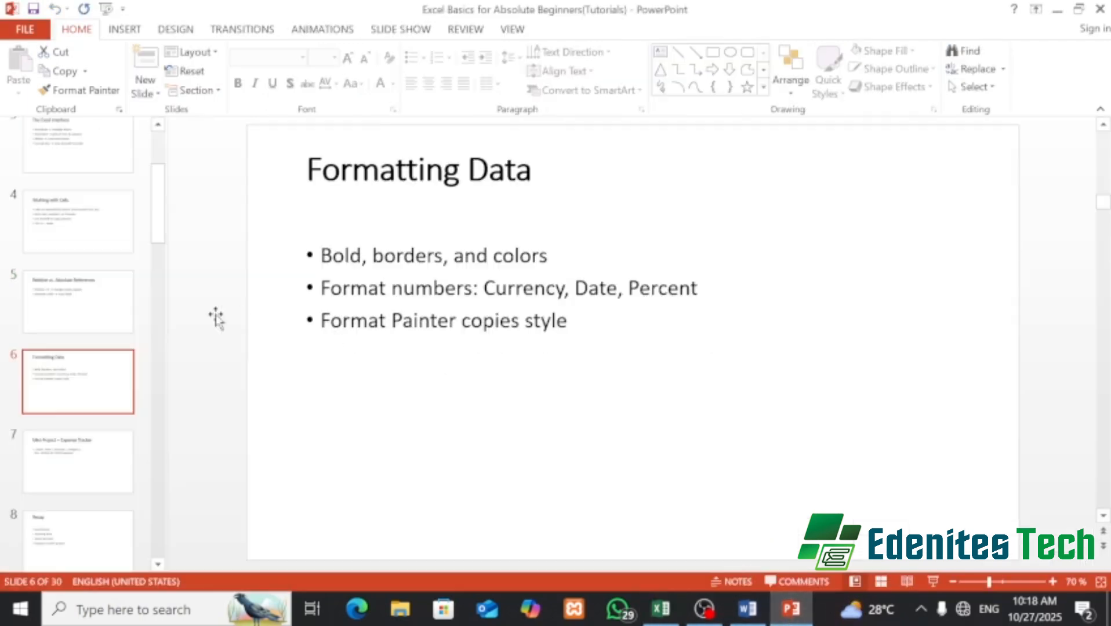
- Show slide 7, 'Mini Project – Expense Tracker', then bring Excel's Book1 back
left_click(72, 470)
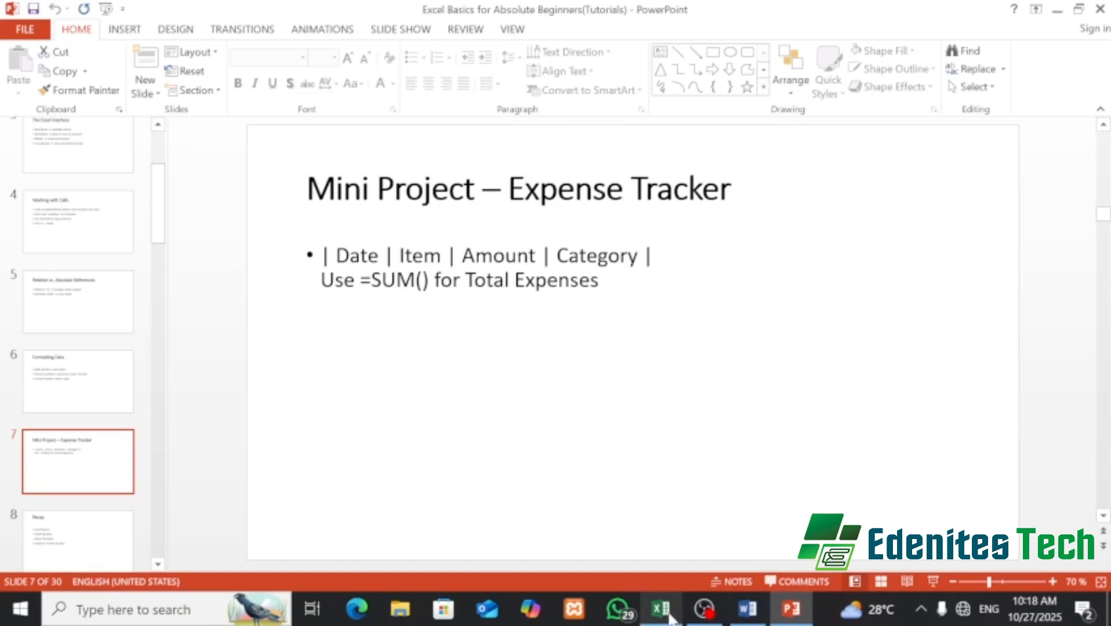
mouse_move(672, 619)
left_click(661, 536)
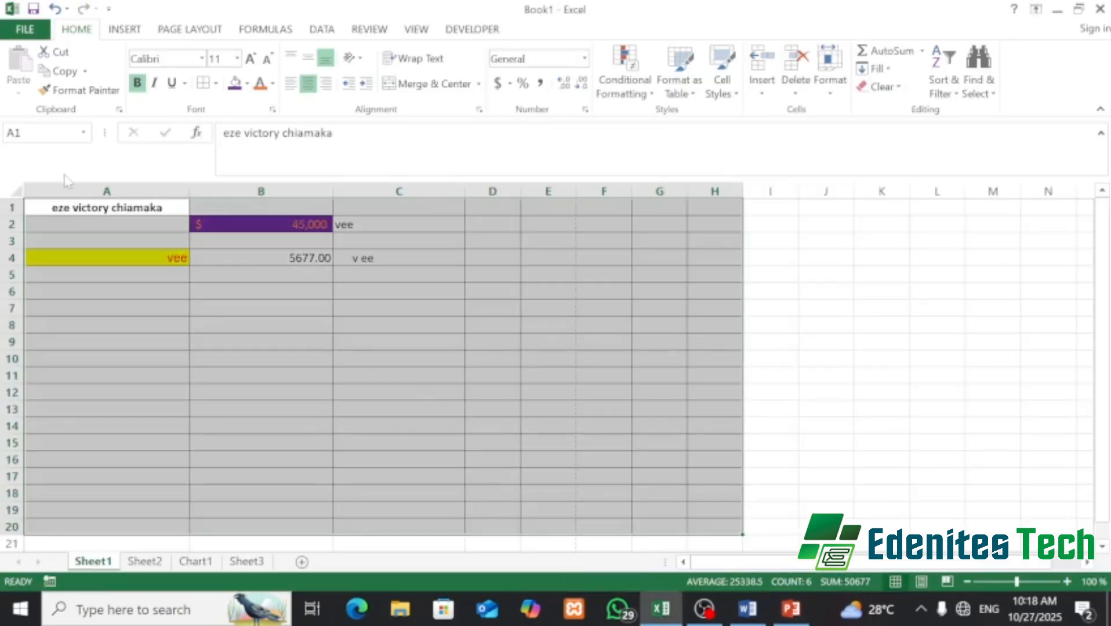
left_click(47, 196)
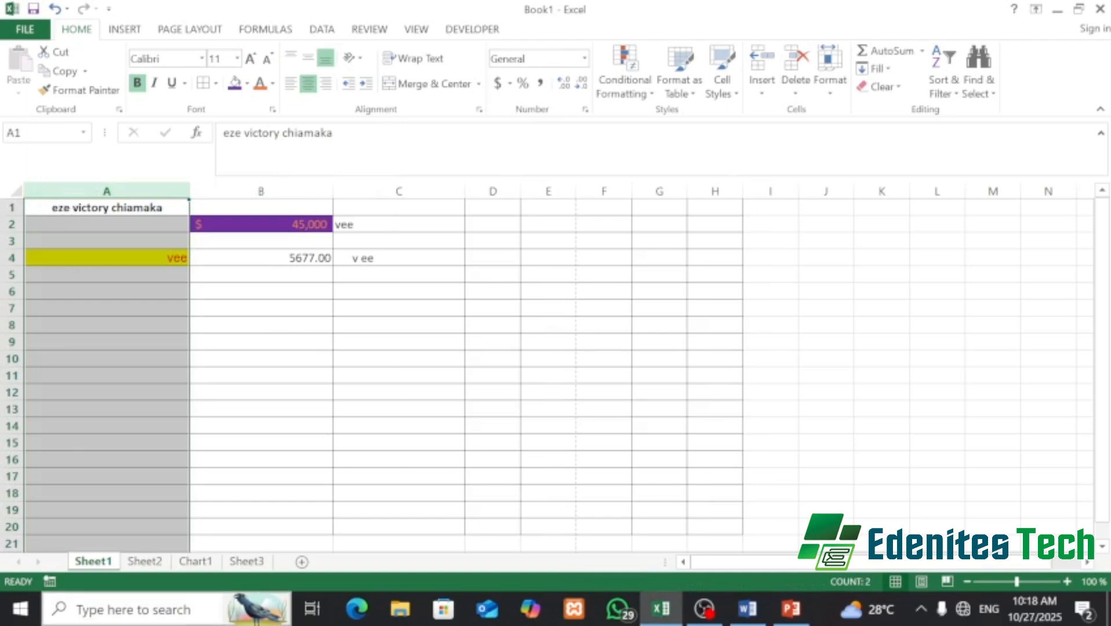
left_click(148, 561)
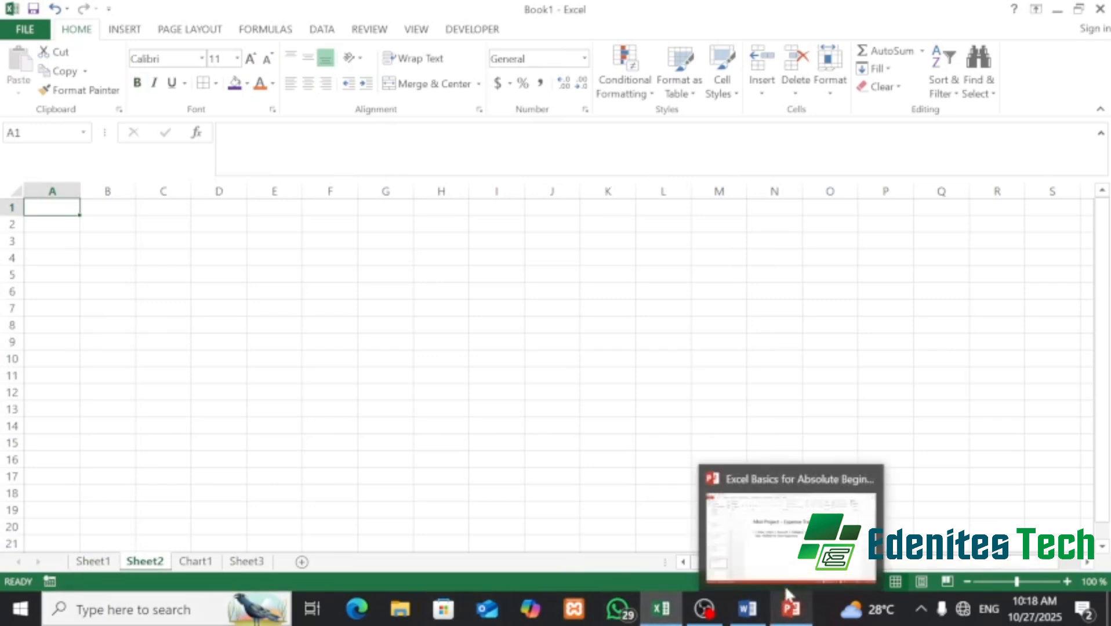
left_click(790, 548)
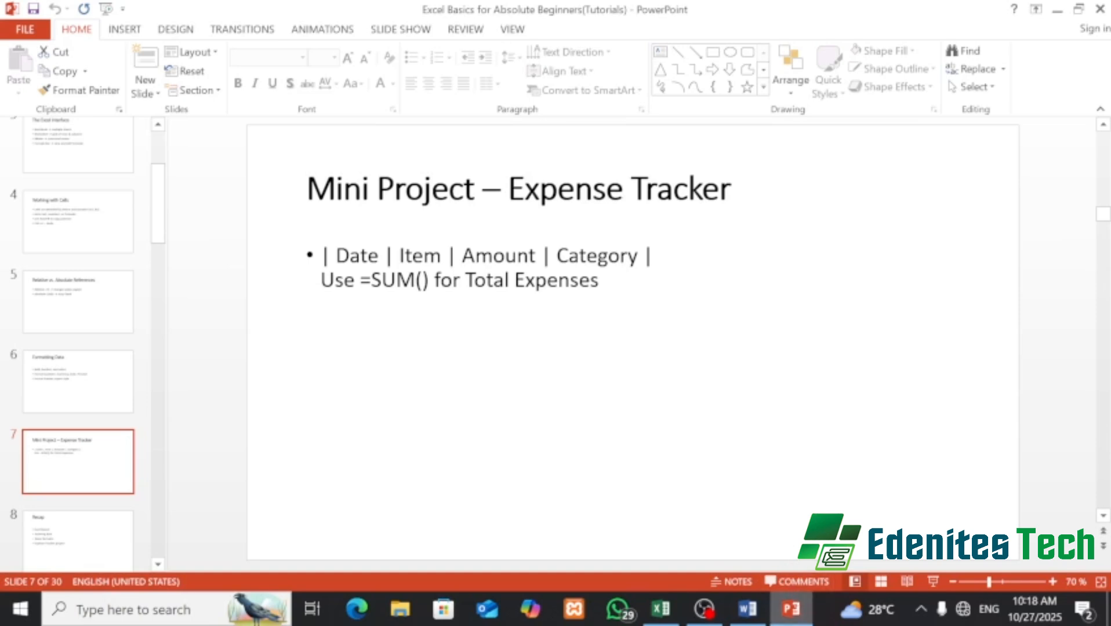
left_click(667, 618)
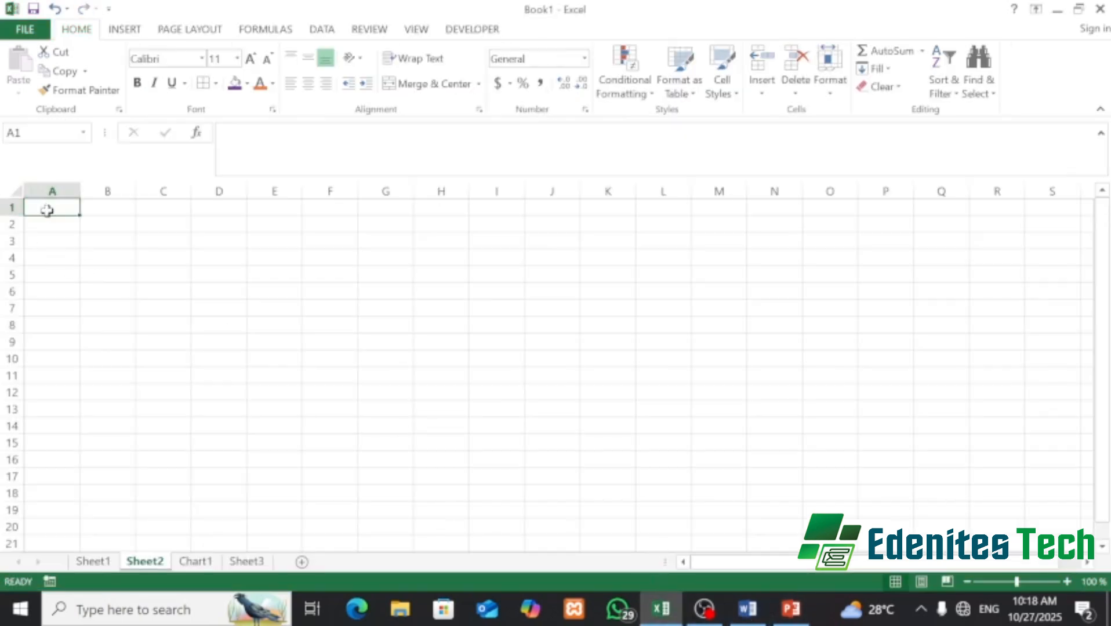
- Enter the headers DATE and ITEM in cells A1 and B1 of Sheet2
type("dat")
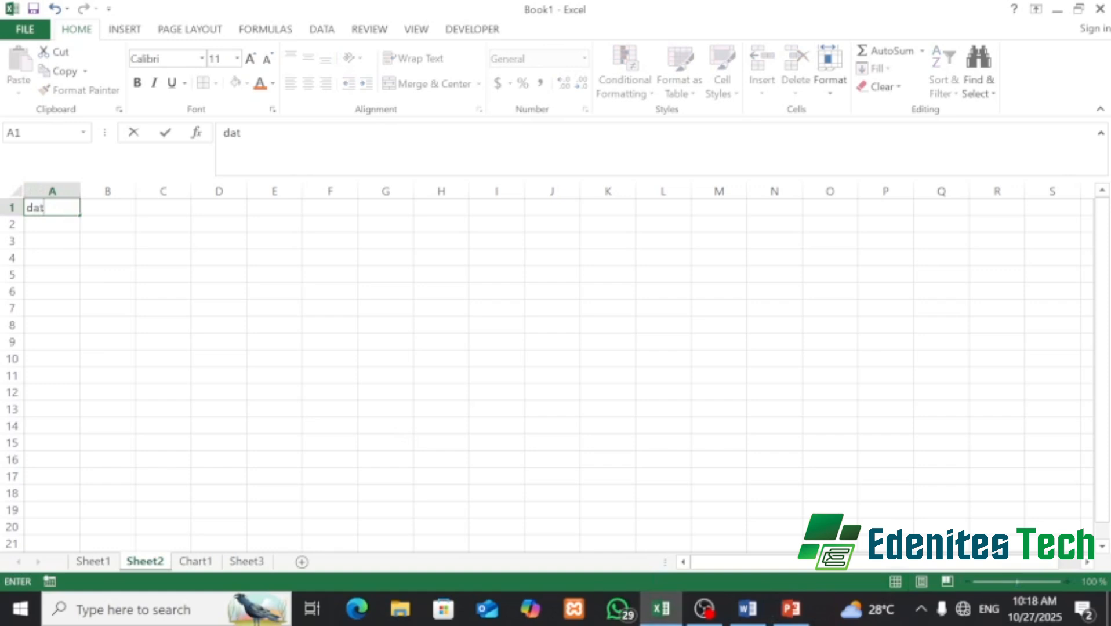
type("e")
key("BackSpace")
key("BackSpace")
key("BackSpace")
key("BackSpace")
type("DATE")
key("Tab")
type("I")
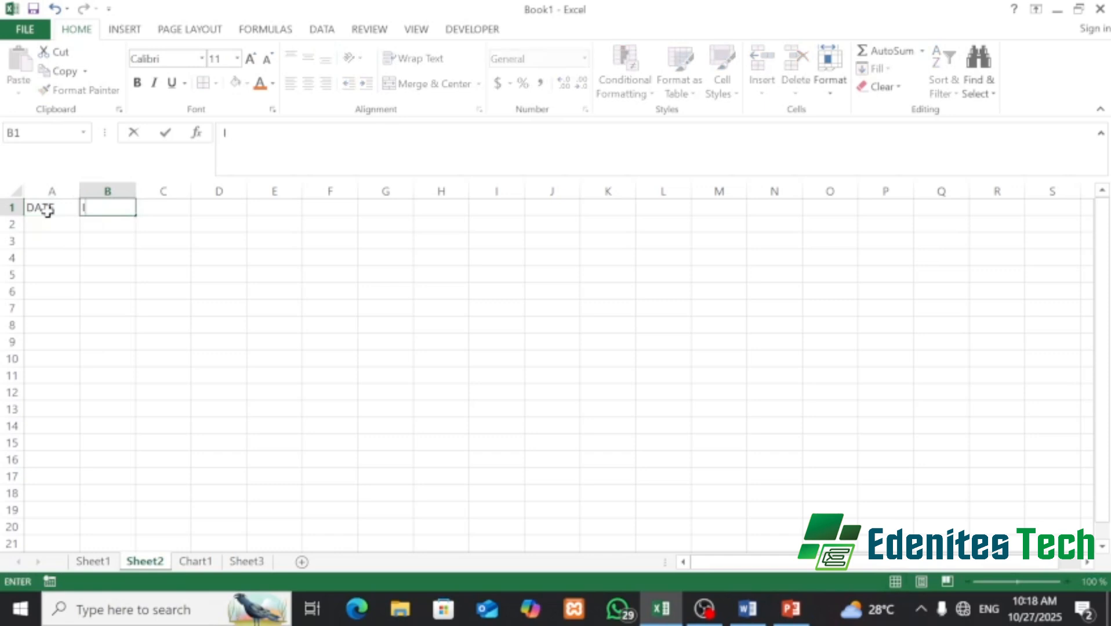
type("TEM")
key("Tab")
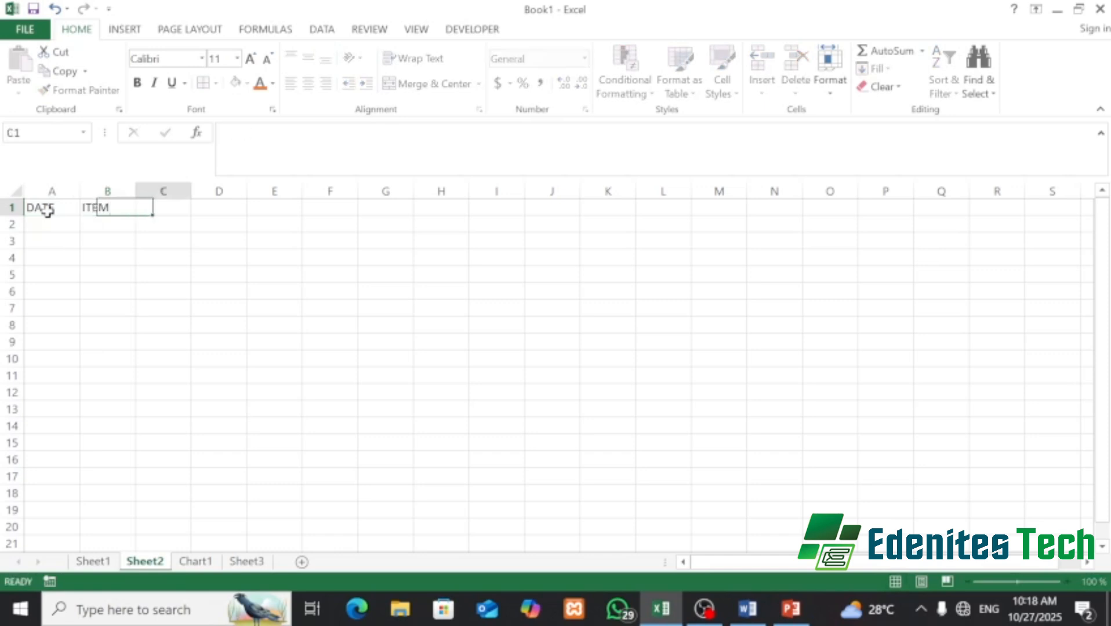
- Add the headers AMOUNT and CATEGORY in C1:D1 and widen column D to fit
type("AMOU")
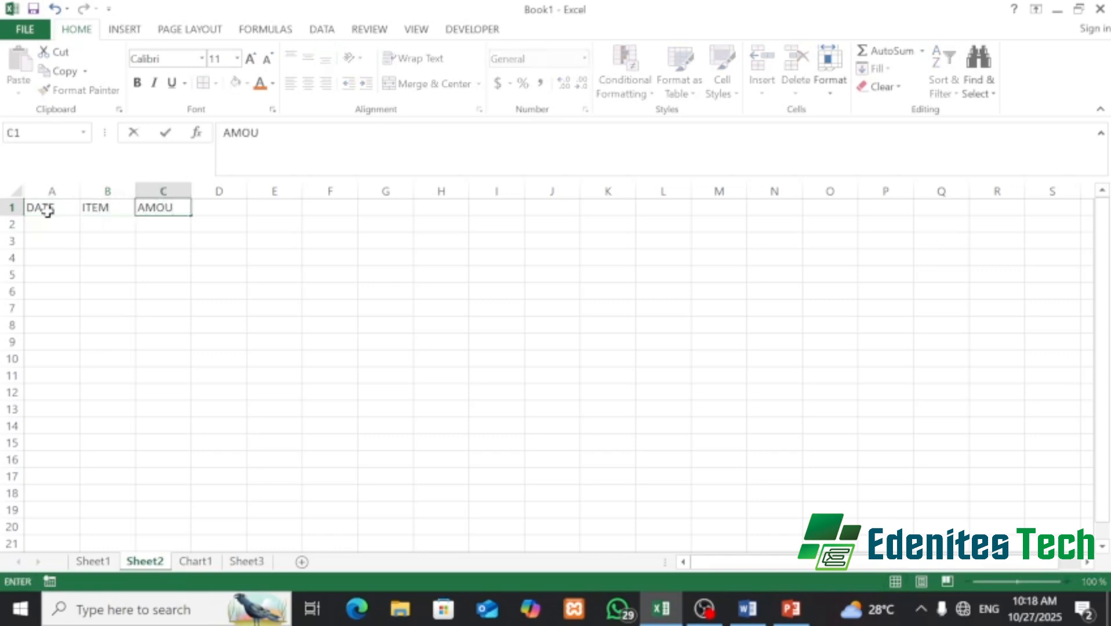
type("NT")
key("Tab")
type("C")
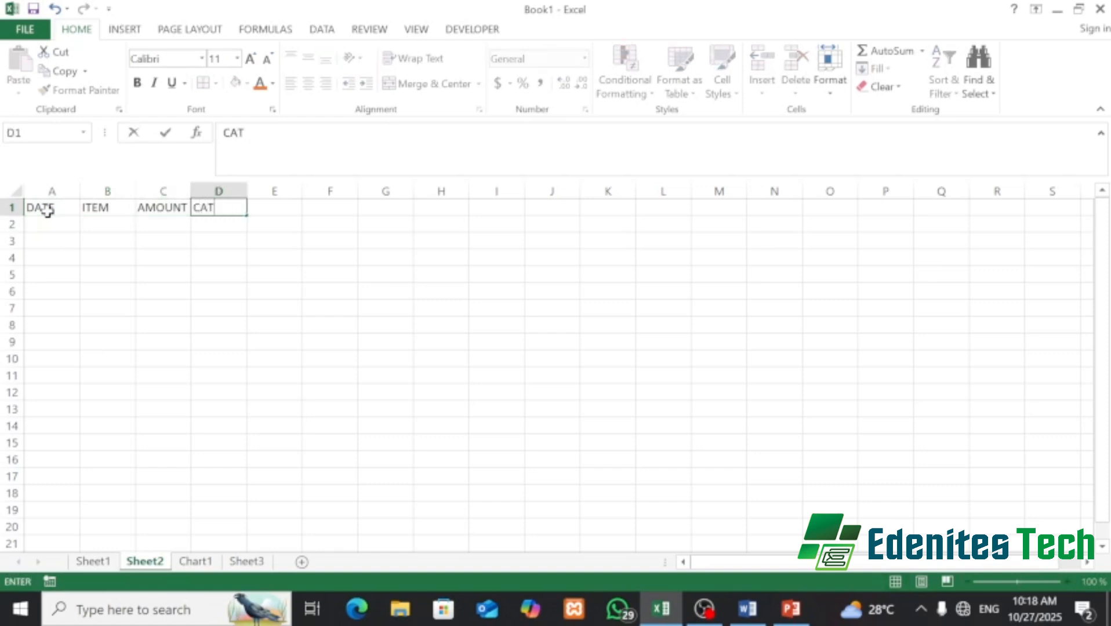
type("ATEGORY")
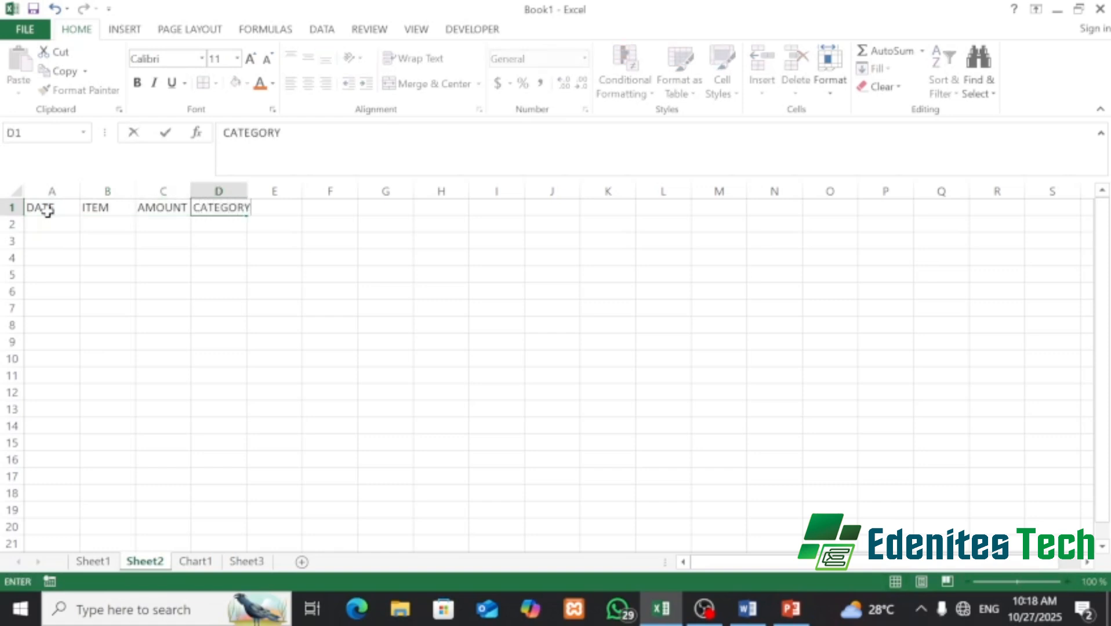
key("Return")
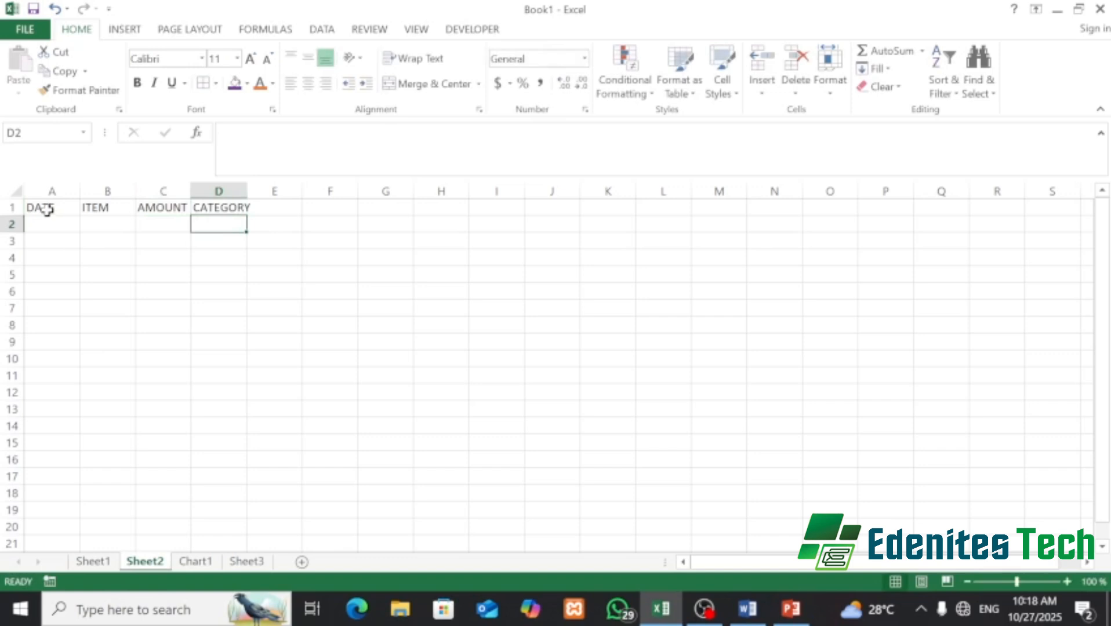
left_click_drag(250, 187, 254, 188)
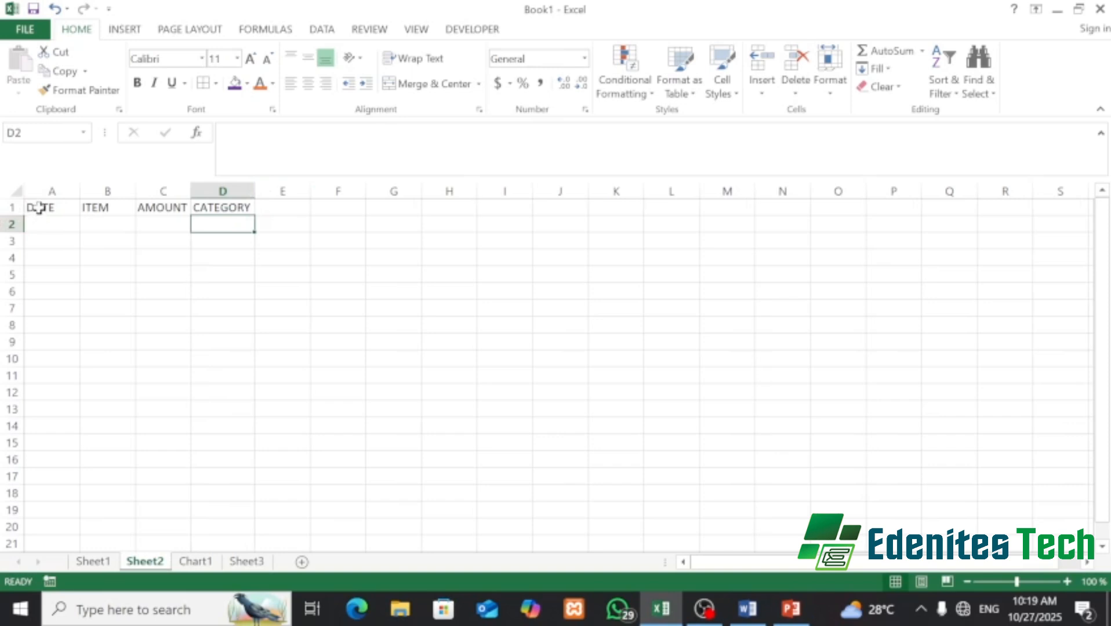
left_click_drag(35, 207, 238, 212)
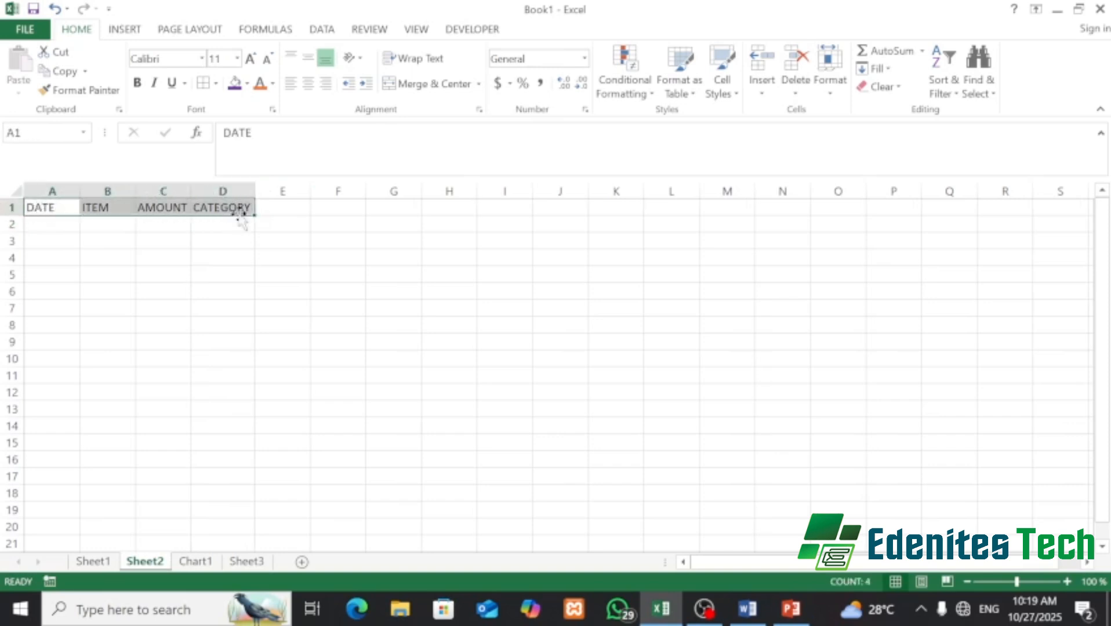
- Enter the date 20/10/2025 in A2 and widen column A to show it
left_click(49, 226)
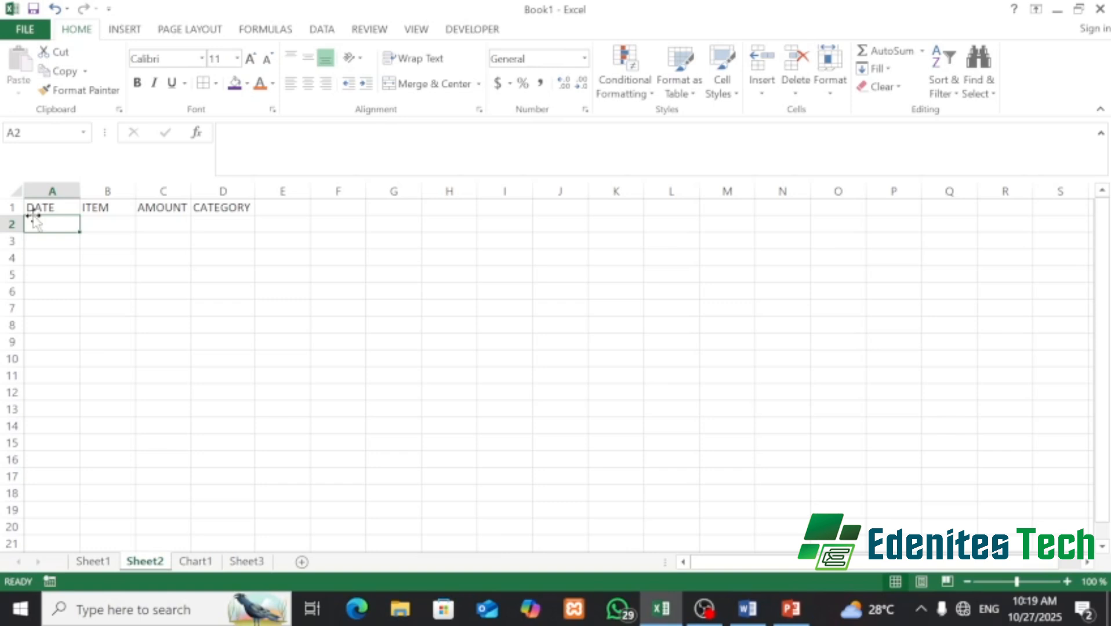
type("20/1")
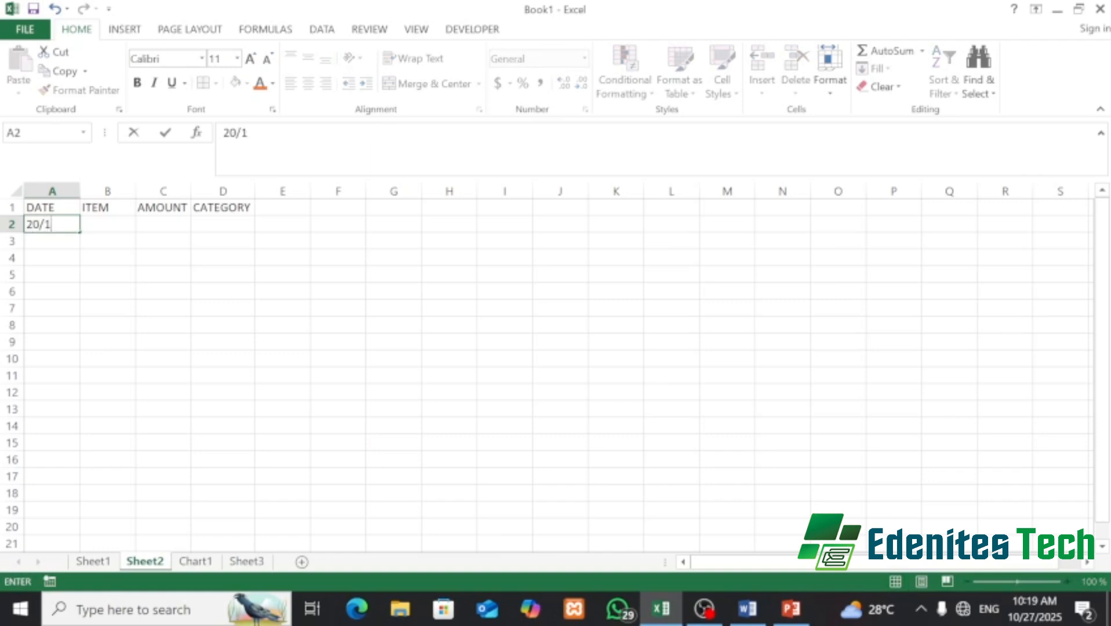
type("0/101")
key("BackSpace")
key("BackSpace")
type("2")
key("Return")
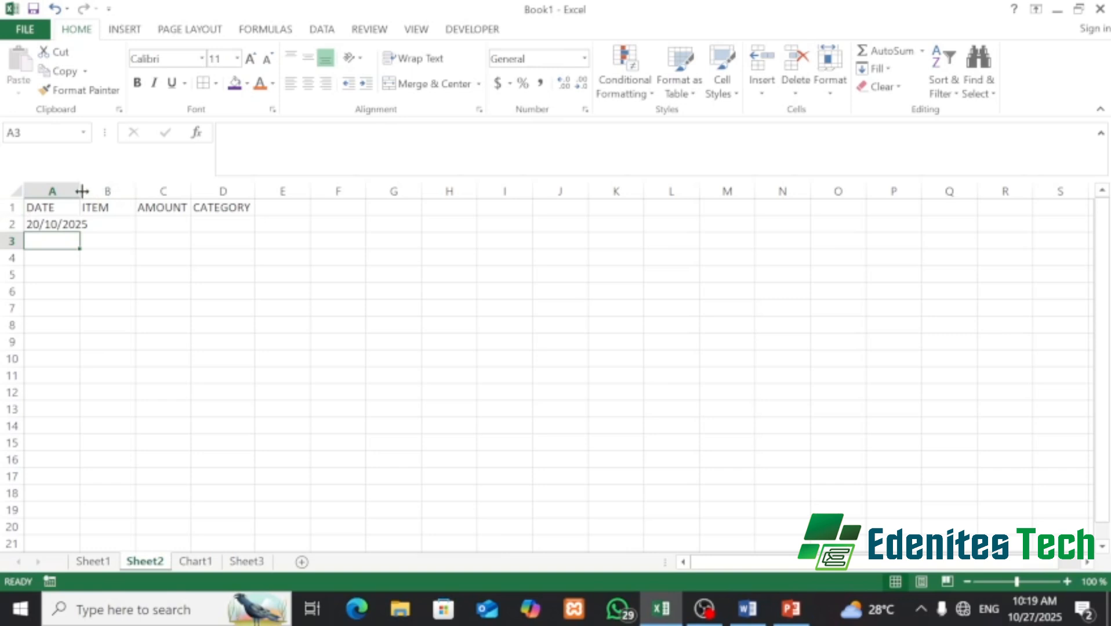
left_click_drag(82, 191, 90, 191)
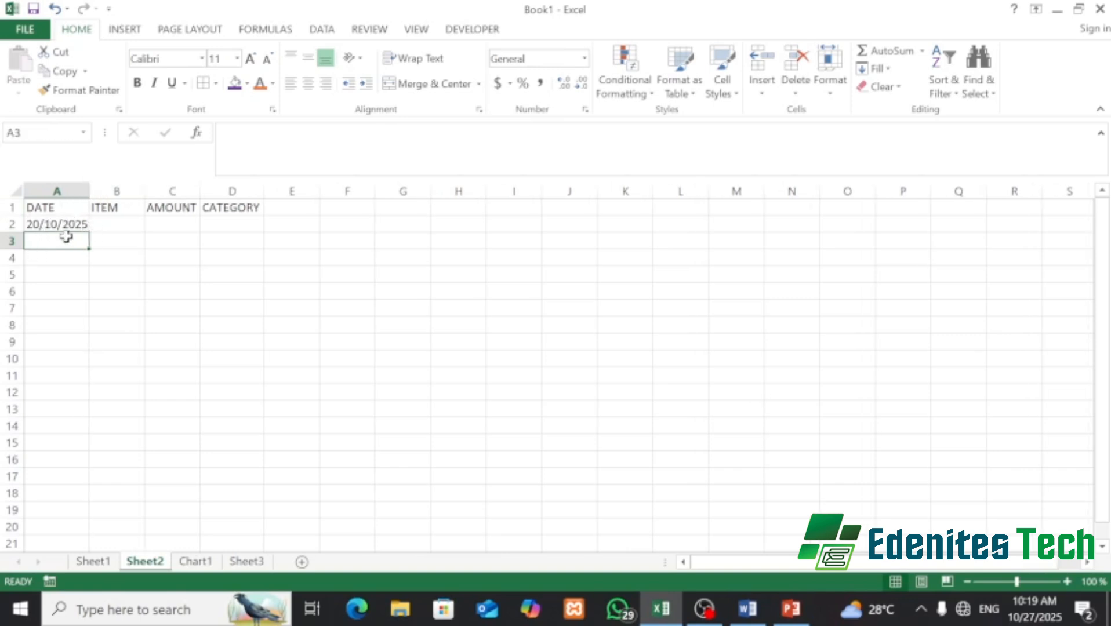
left_click(127, 224)
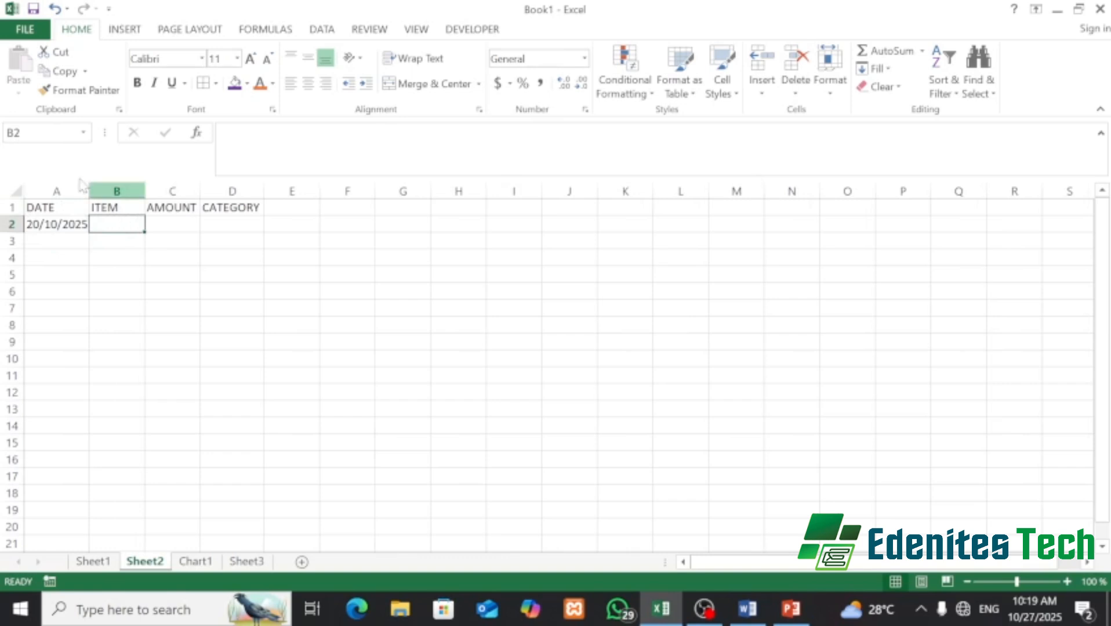
left_click_drag(90, 191, 98, 191)
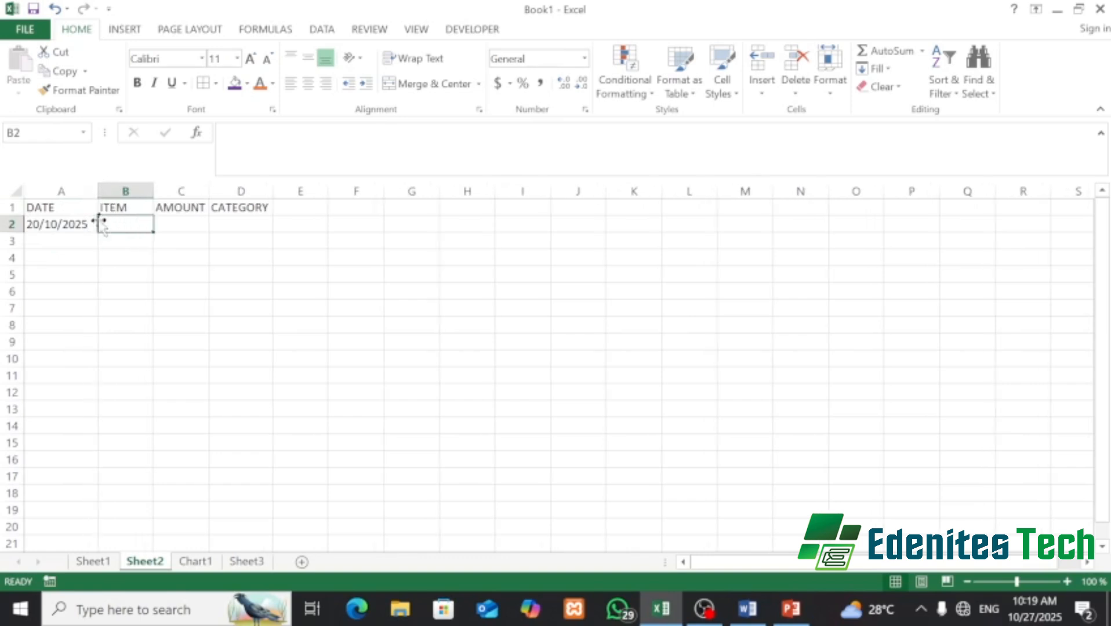
- Fill B2:D2 with COMB, 500 and ACCESSORIES, widening column D to fit
type("COMB")
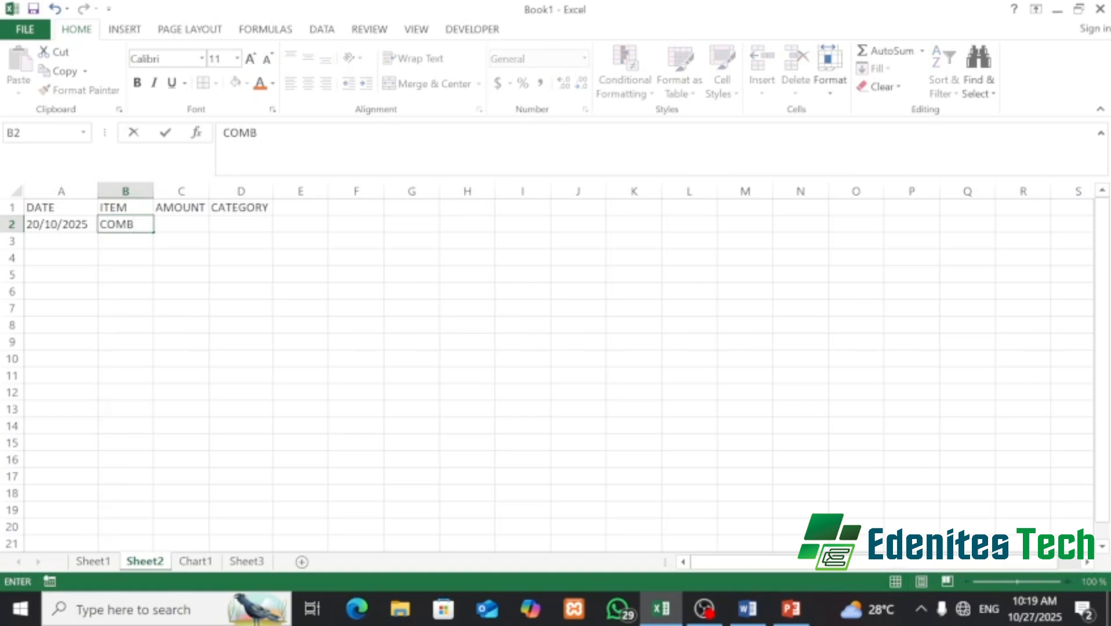
left_click(184, 229)
type("50")
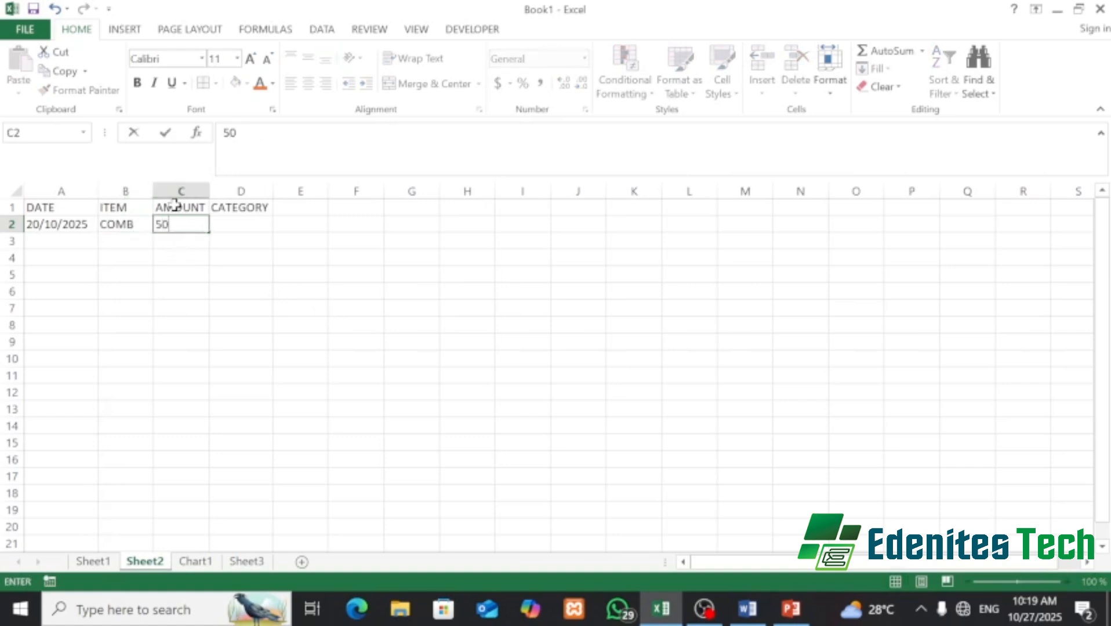
type("0")
left_click(241, 225)
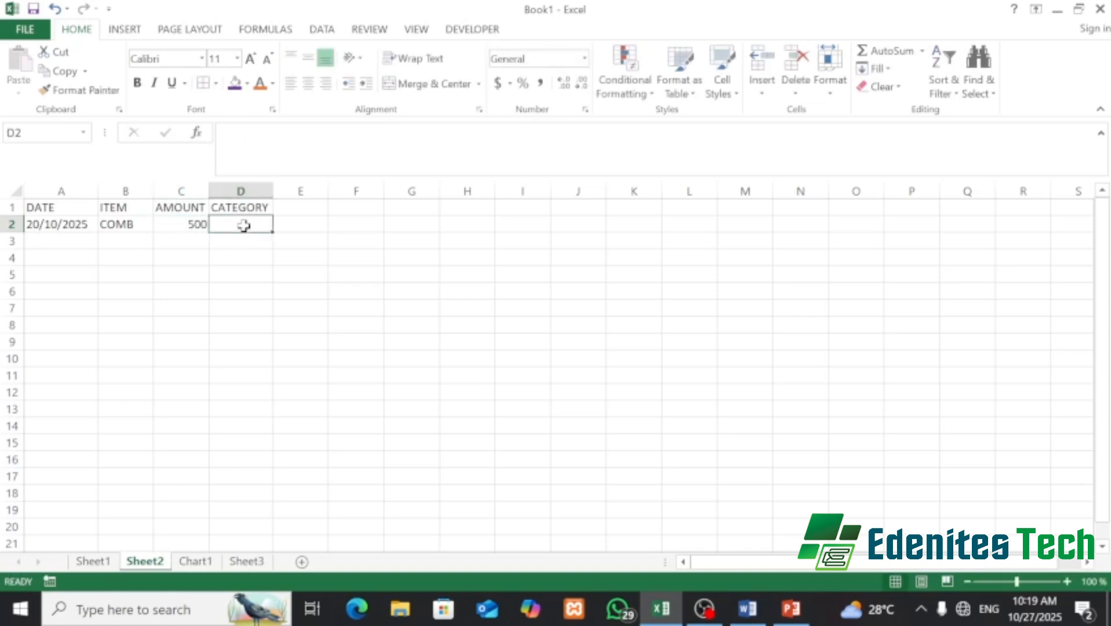
type("A")
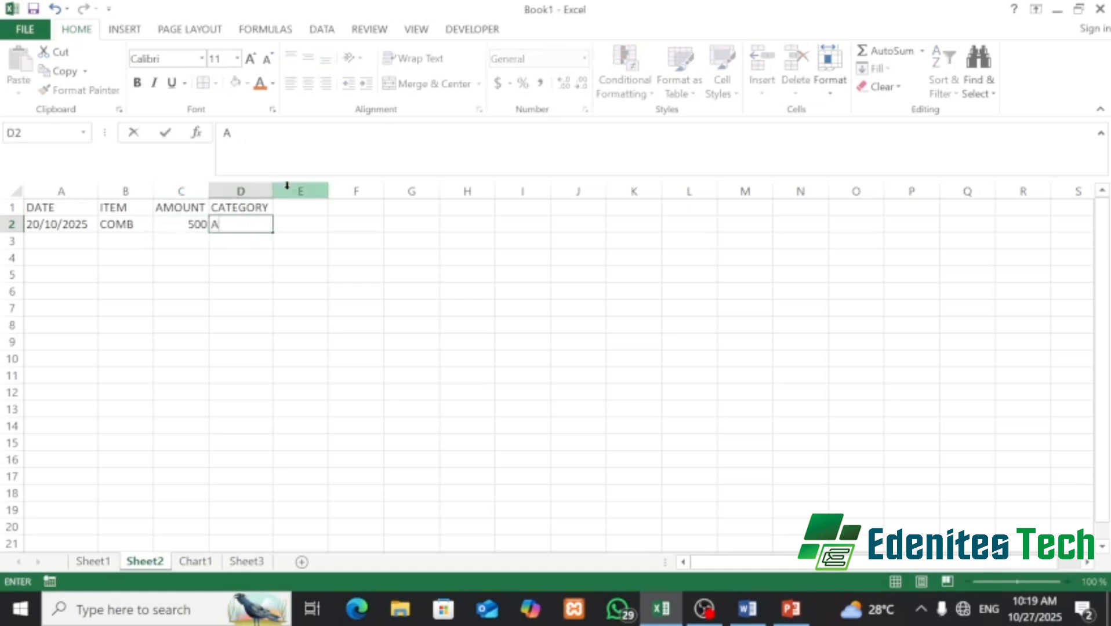
type("CCESSO")
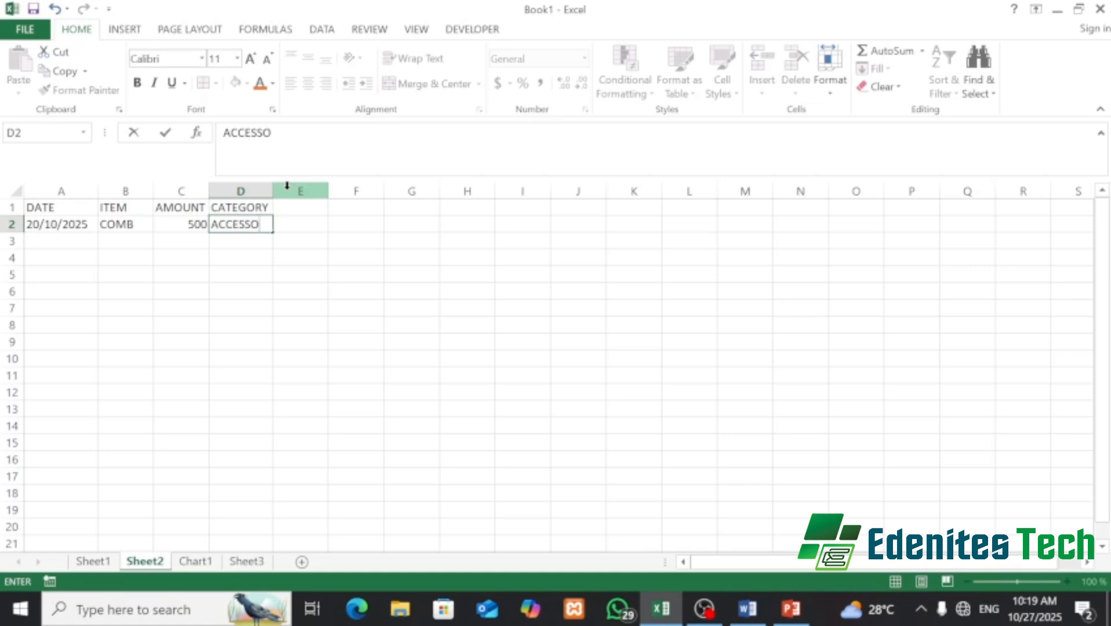
type("RIES")
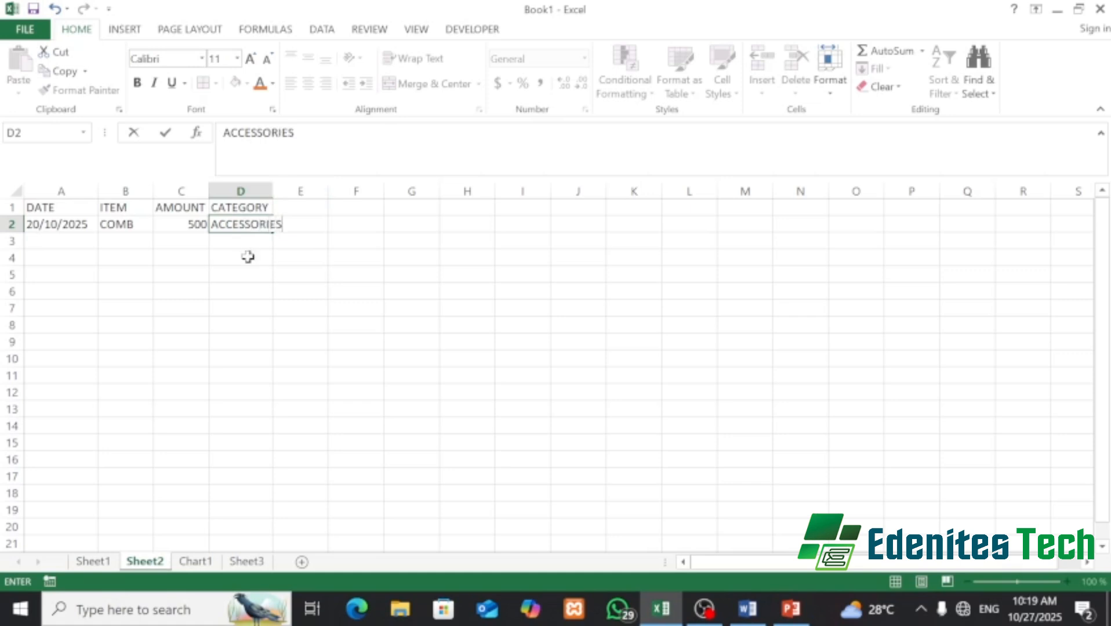
left_click(249, 258)
left_click_drag(272, 189, 285, 189)
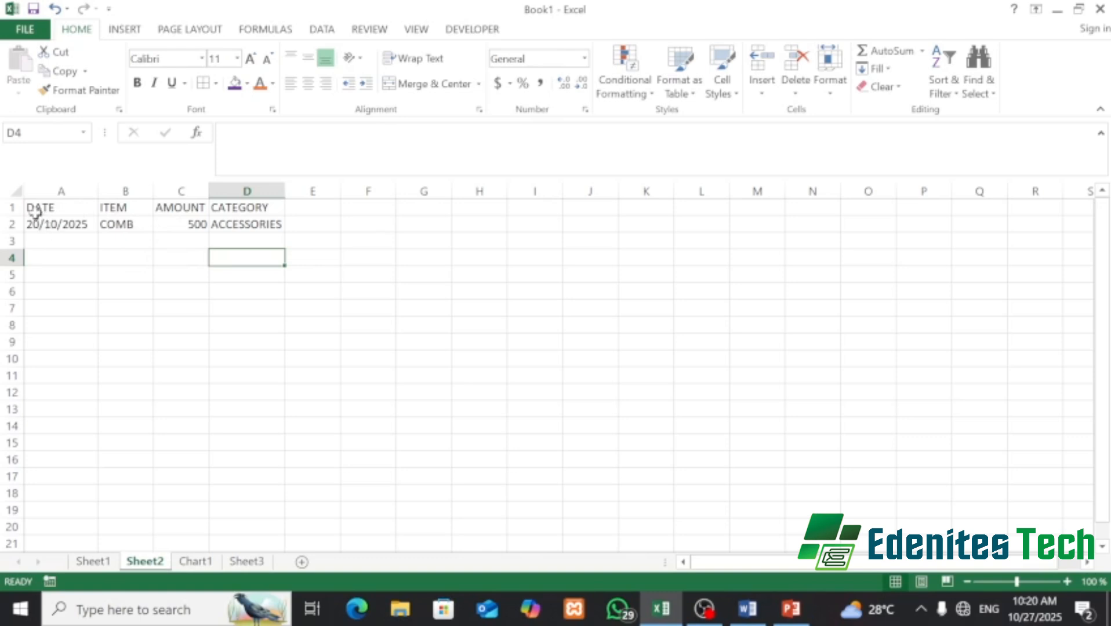
- Apply All Borders to the table area A1:D5
left_click_drag(34, 208, 267, 271)
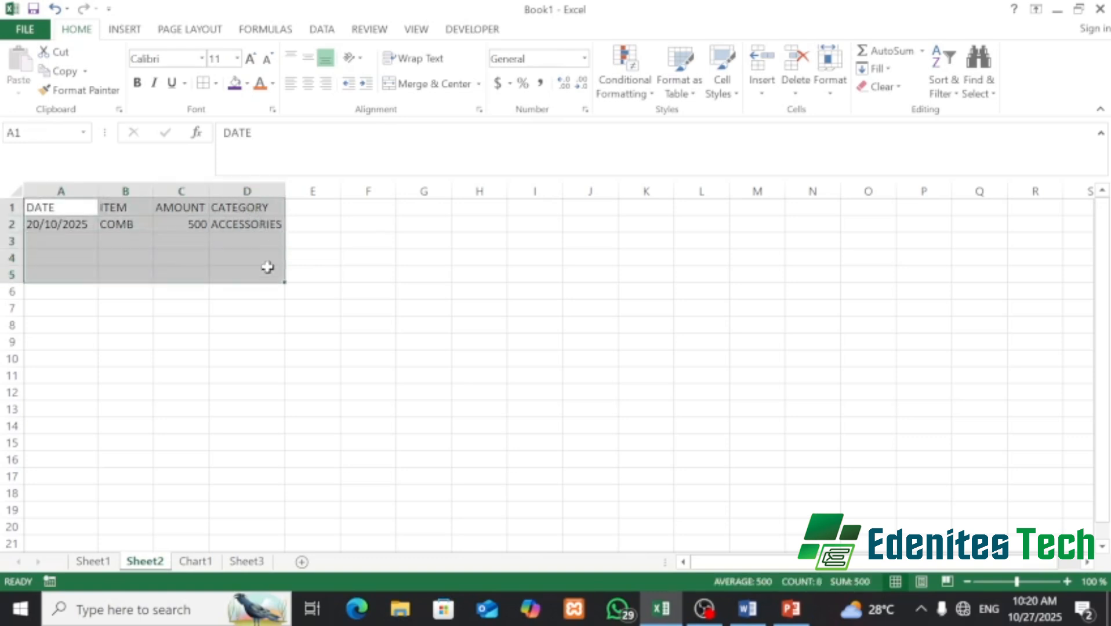
left_click(203, 83)
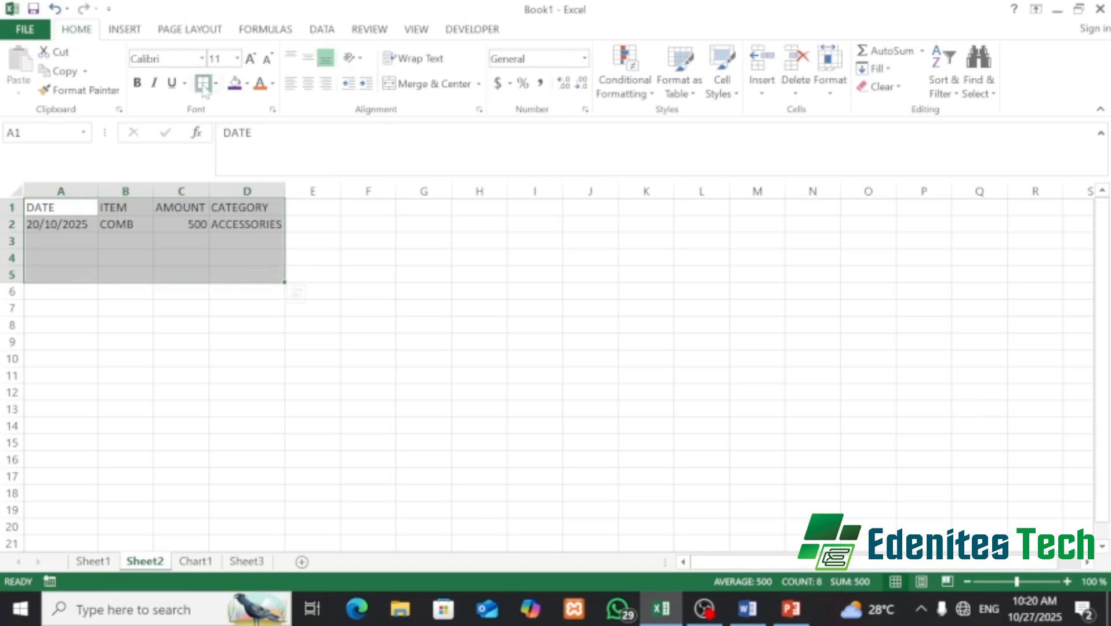
left_click(63, 242)
- Drag the A2 date down column A, auto-filling 20/10/2026 to 20/10/2028 into A3:A5
left_click(70, 225)
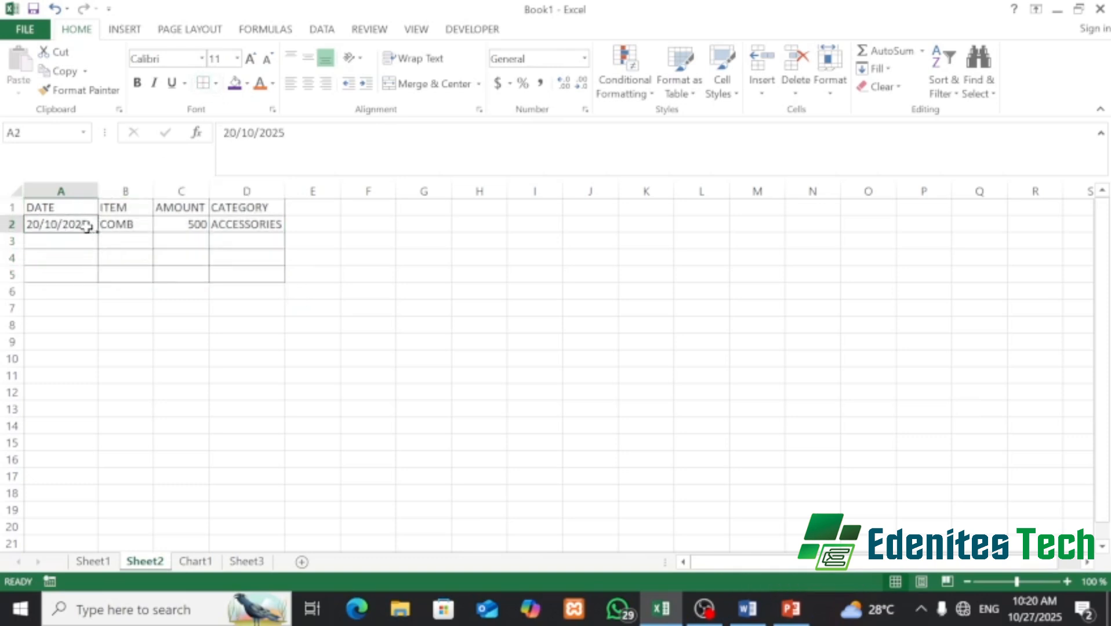
left_click(55, 255)
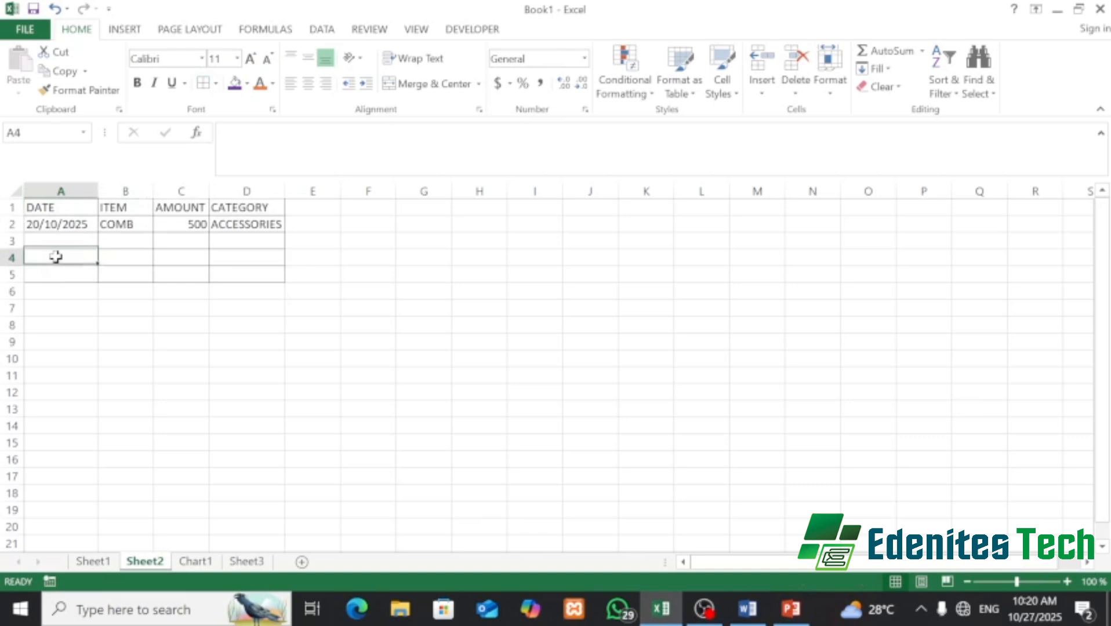
left_click(55, 226)
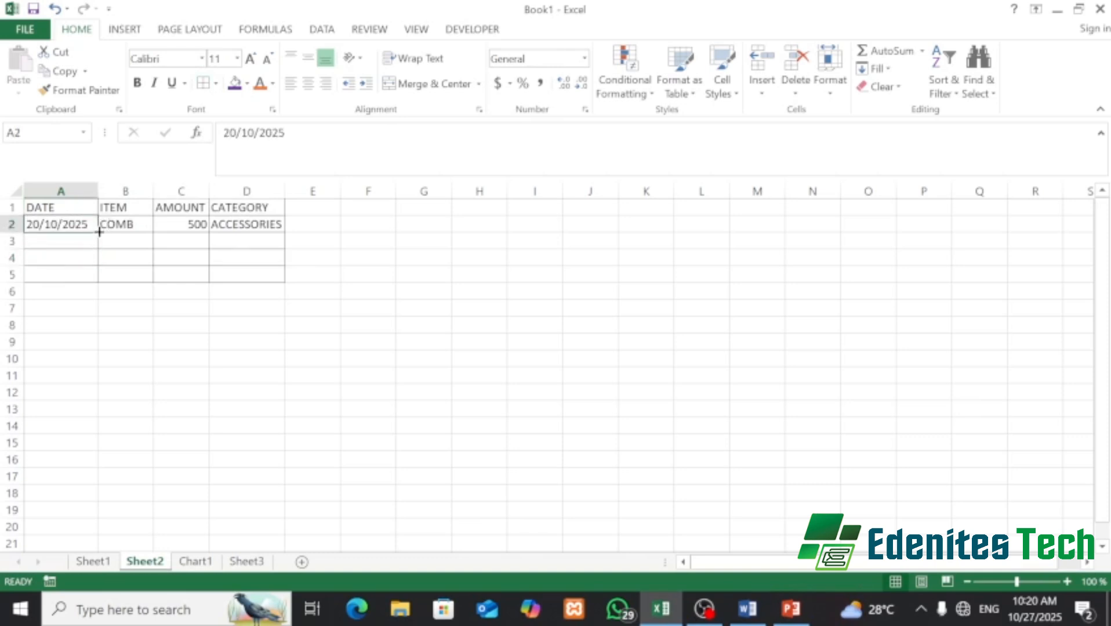
left_click_drag(99, 231, 97, 276)
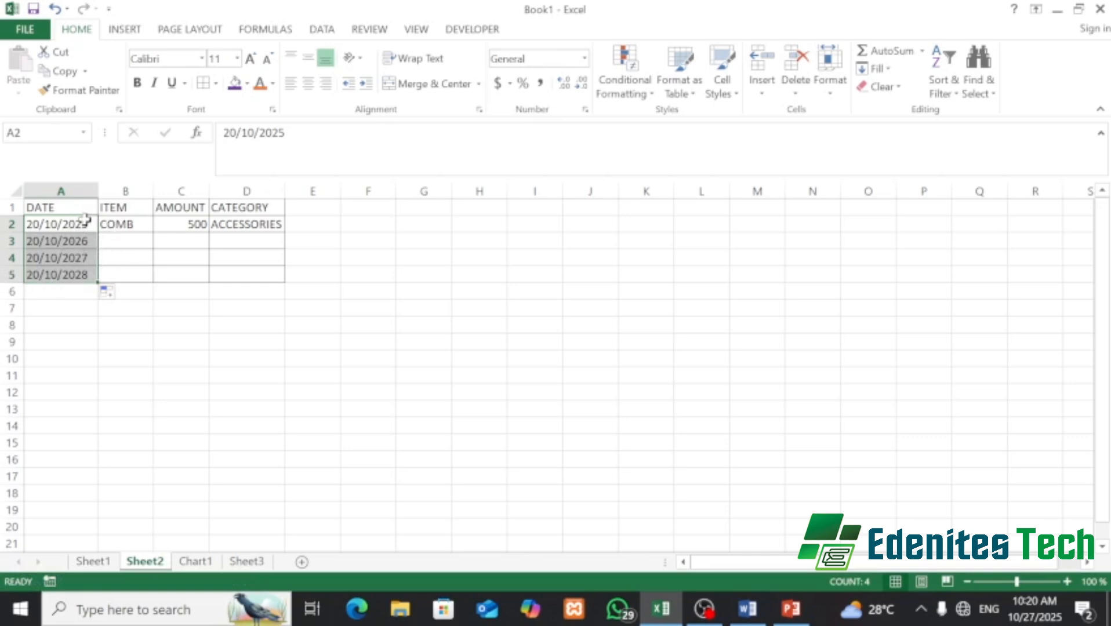
- Undo the auto-filled dates in A3:A5, keeping only 20/10/2025 in A2
key("ctrl+z")
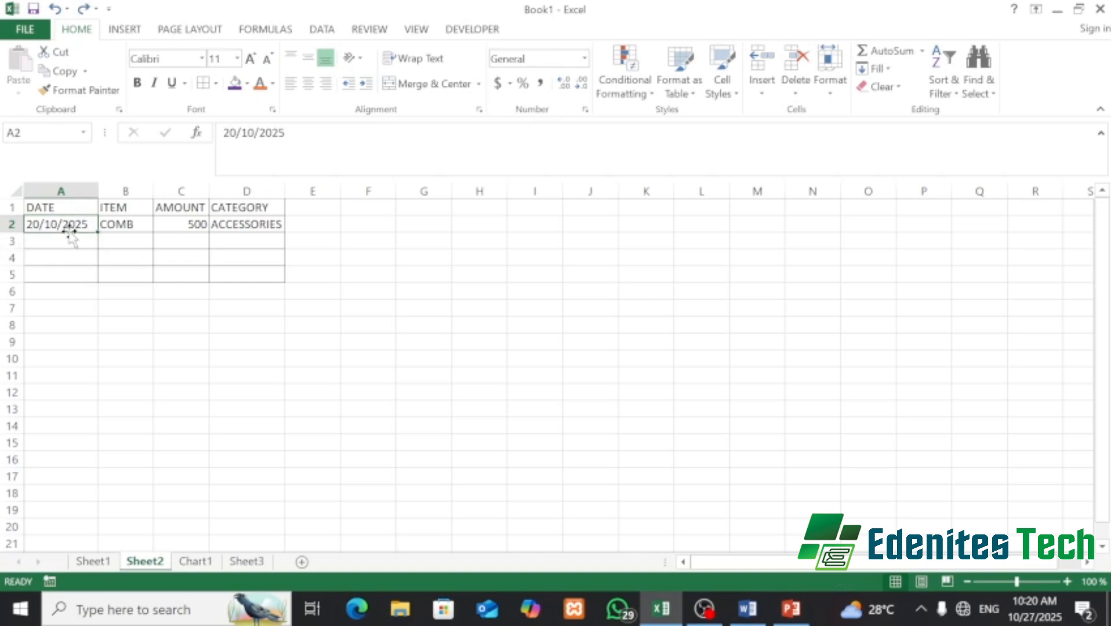
left_click(52, 240)
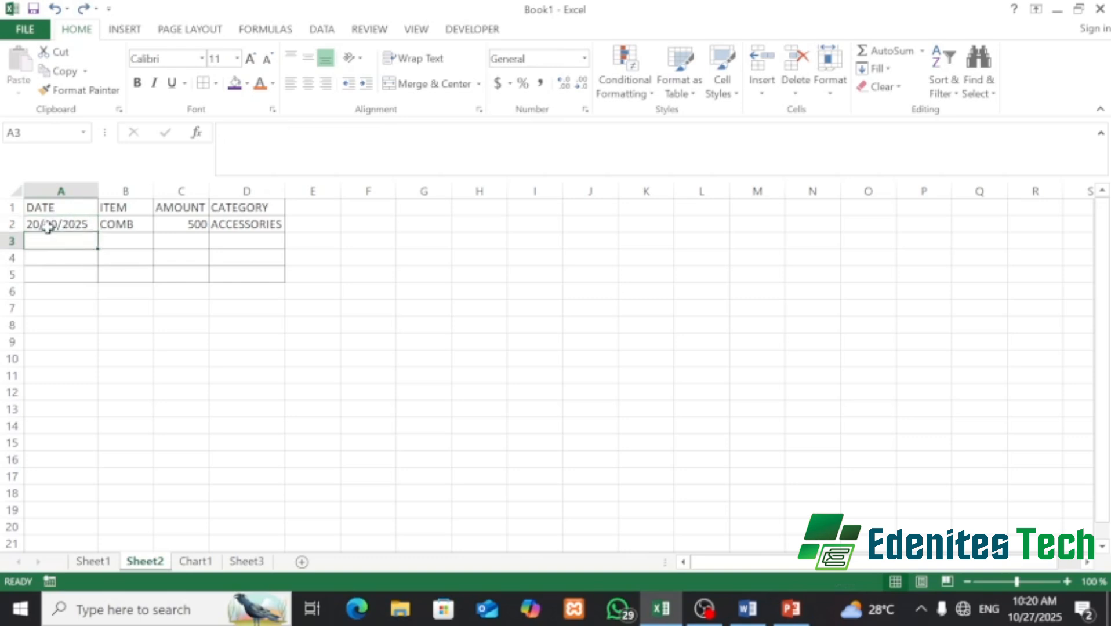
- Apply the Short Date format to A2 and start retyping its date year-first as 2025/10/20
left_click(50, 225)
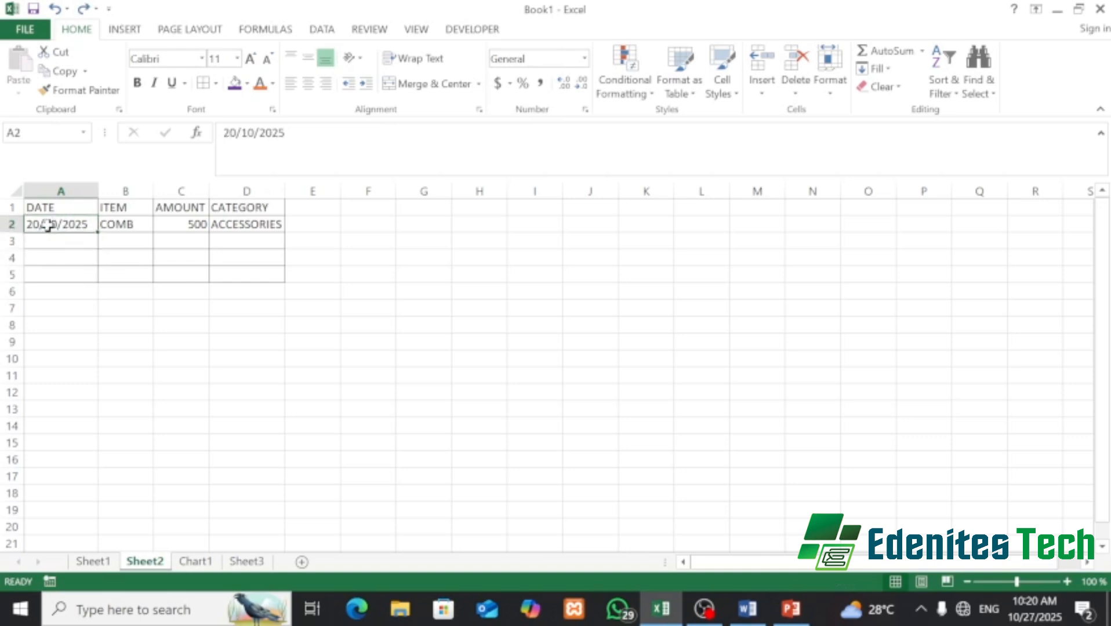
left_click(585, 58)
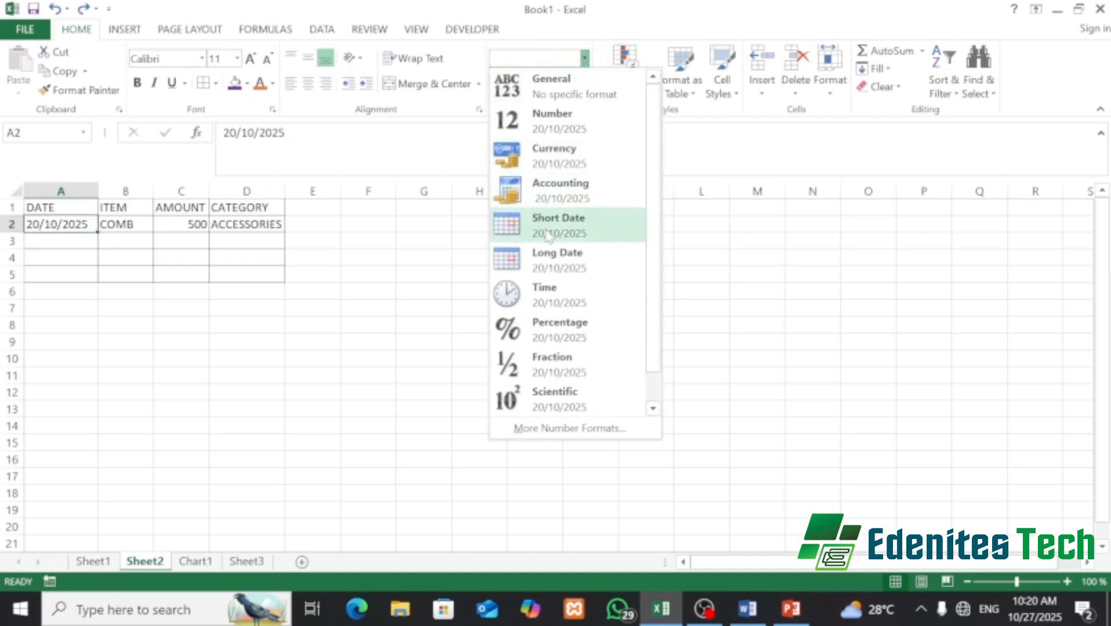
left_click(587, 228)
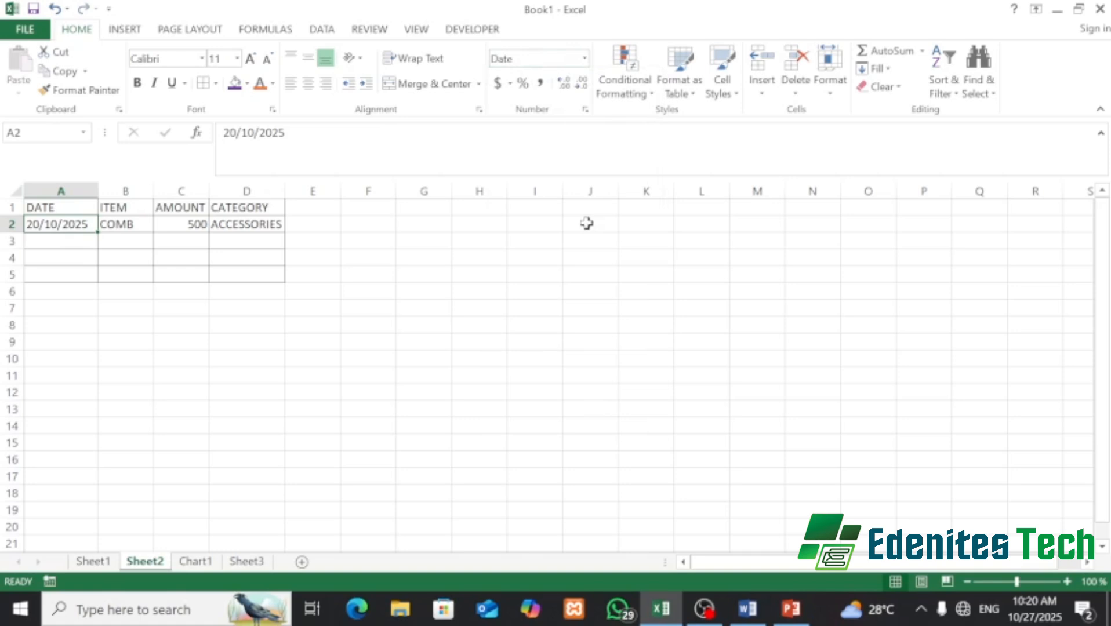
left_click(52, 244)
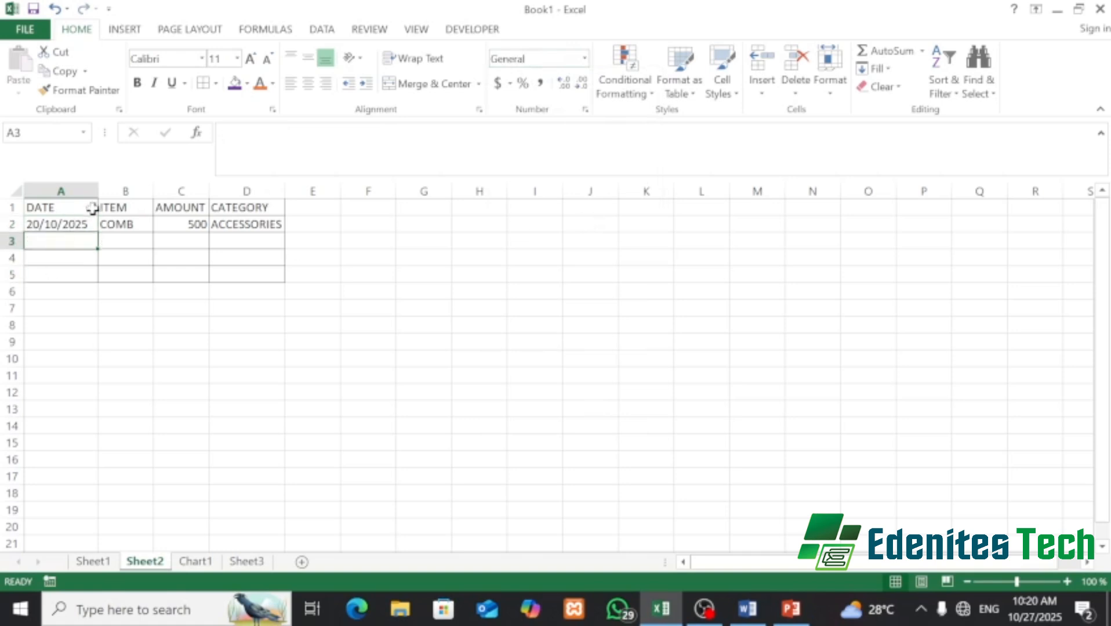
left_click(83, 224)
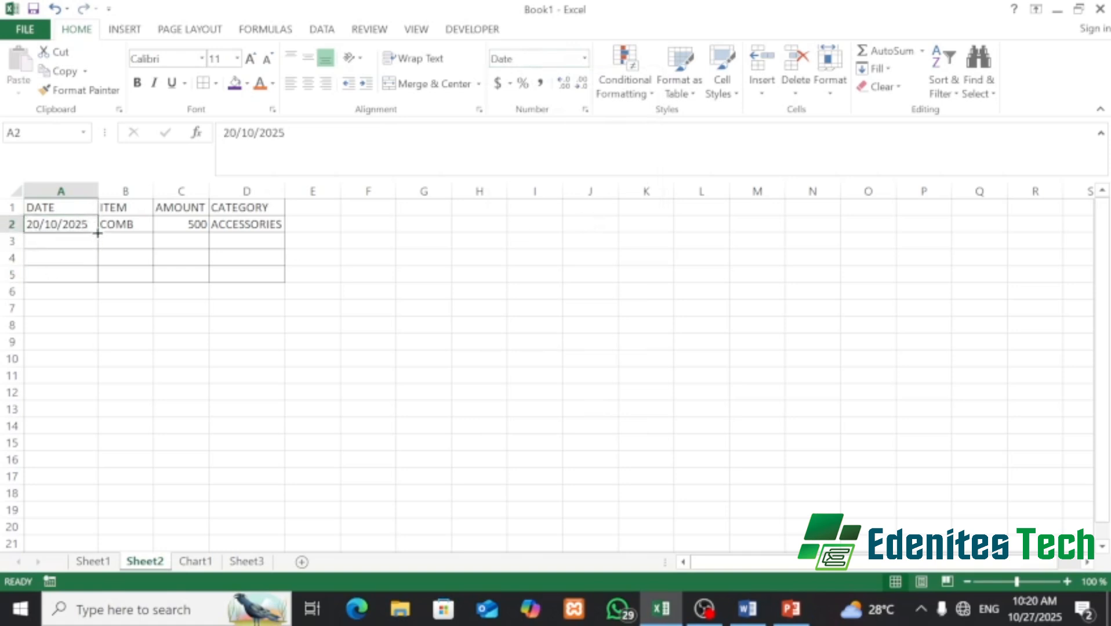
mouse_move(97, 232)
left_mouse_down()
mouse_move(94, 273)
mouse_move(87, 216)
left_mouse_up()
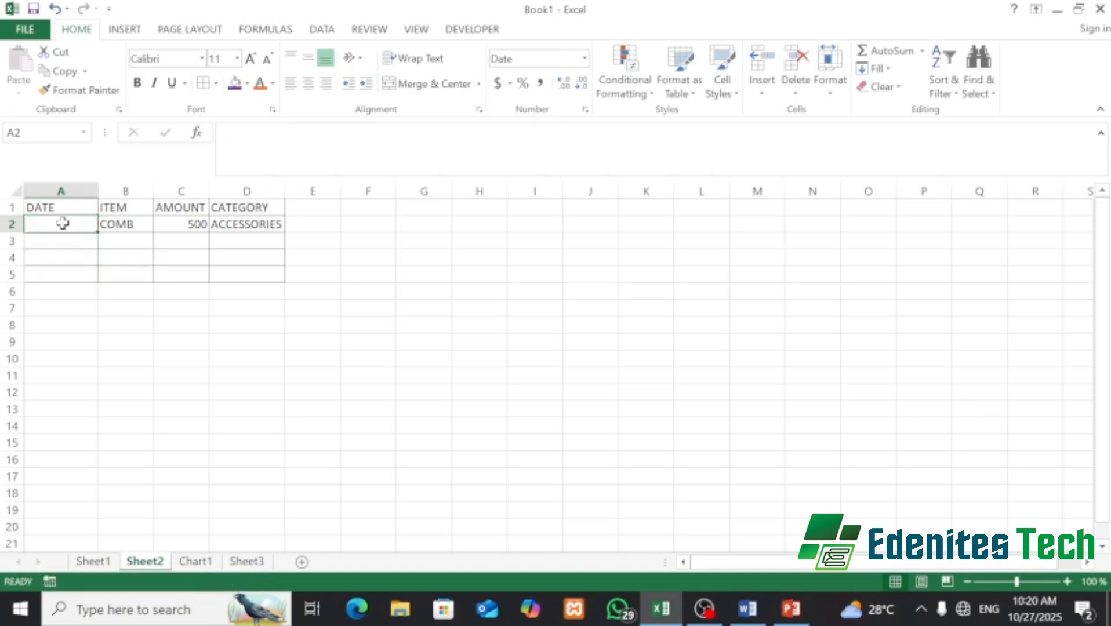
type("202")
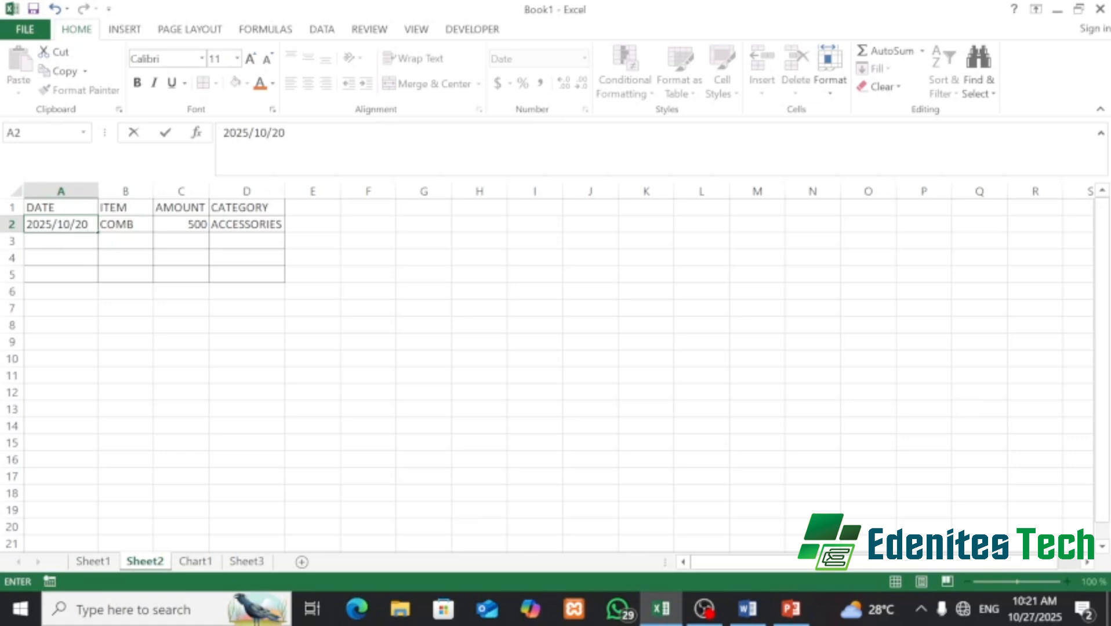
- Confirm 2025/10/20 in A2 and fill the dates down to A5
type("5/10/20")
key("Return")
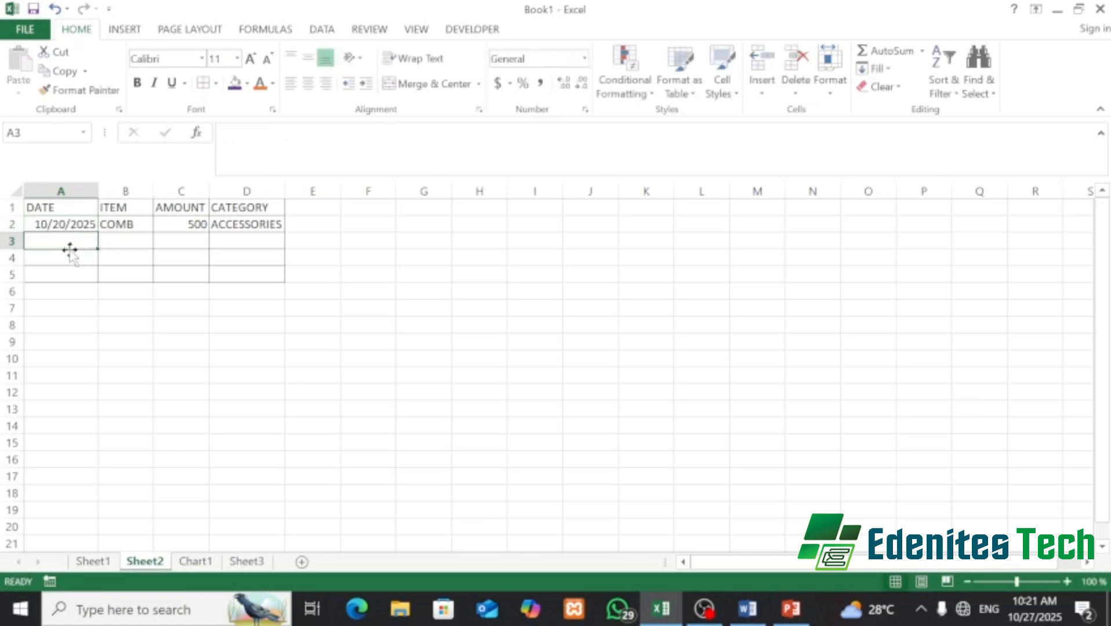
left_click(67, 224)
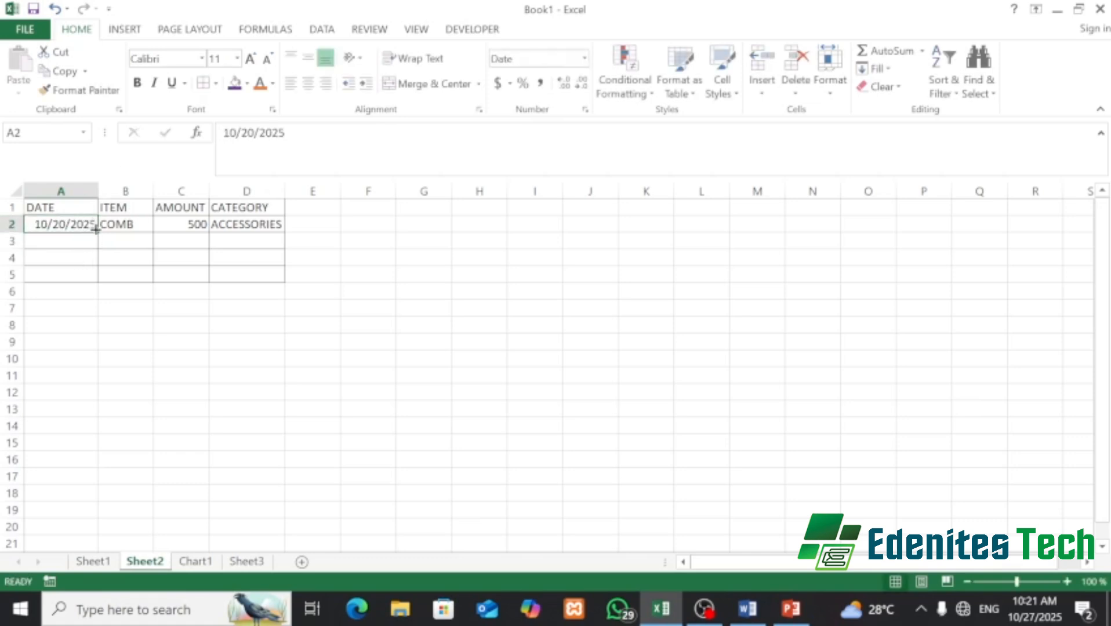
left_click_drag(95, 229, 99, 283)
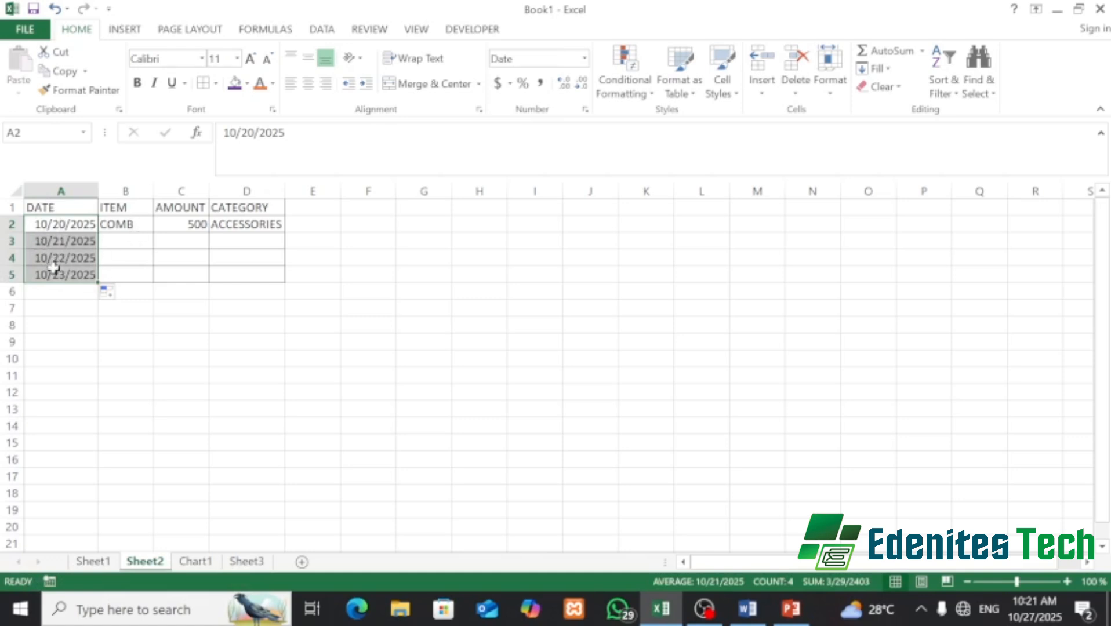
- Clear the filled dates from A3:A5
left_click_drag(81, 241, 95, 279)
key("BackSpace")
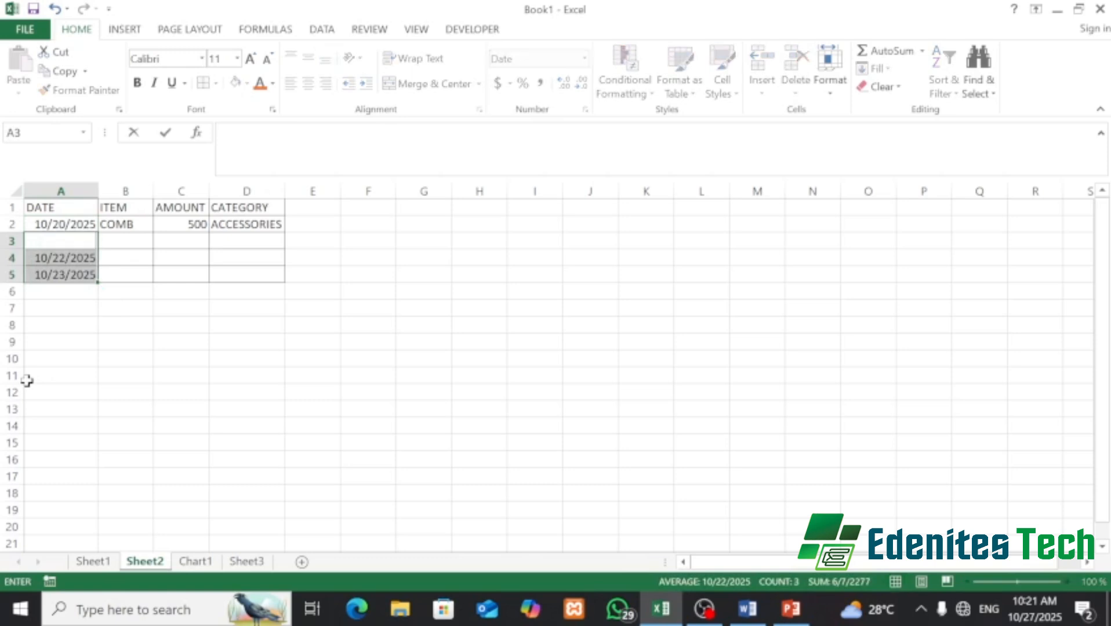
left_click(60, 306)
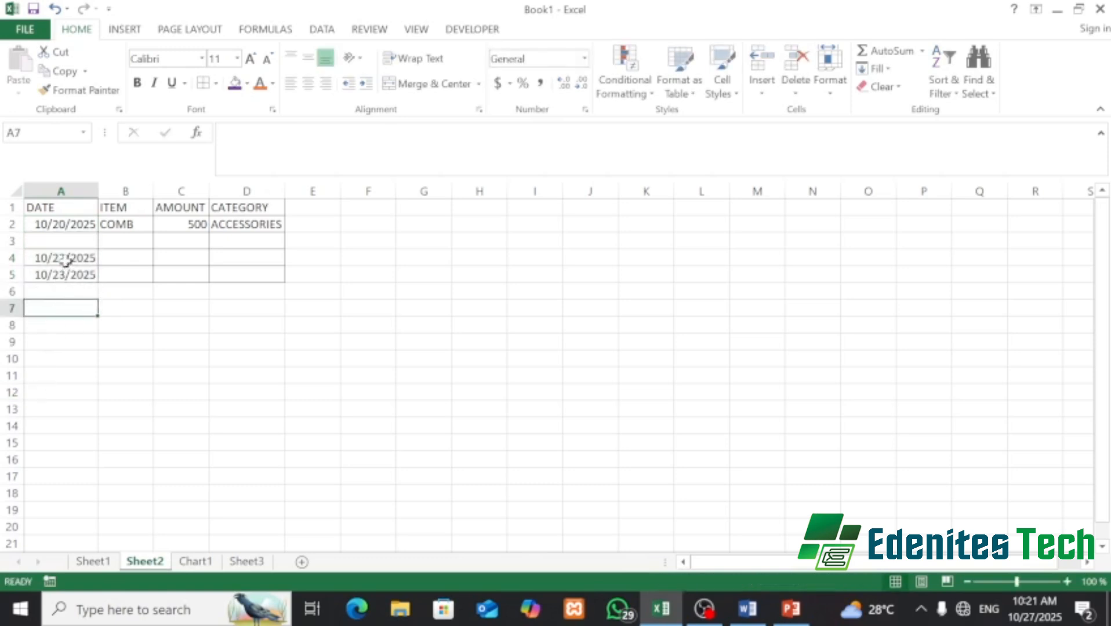
left_click_drag(65, 256, 73, 276)
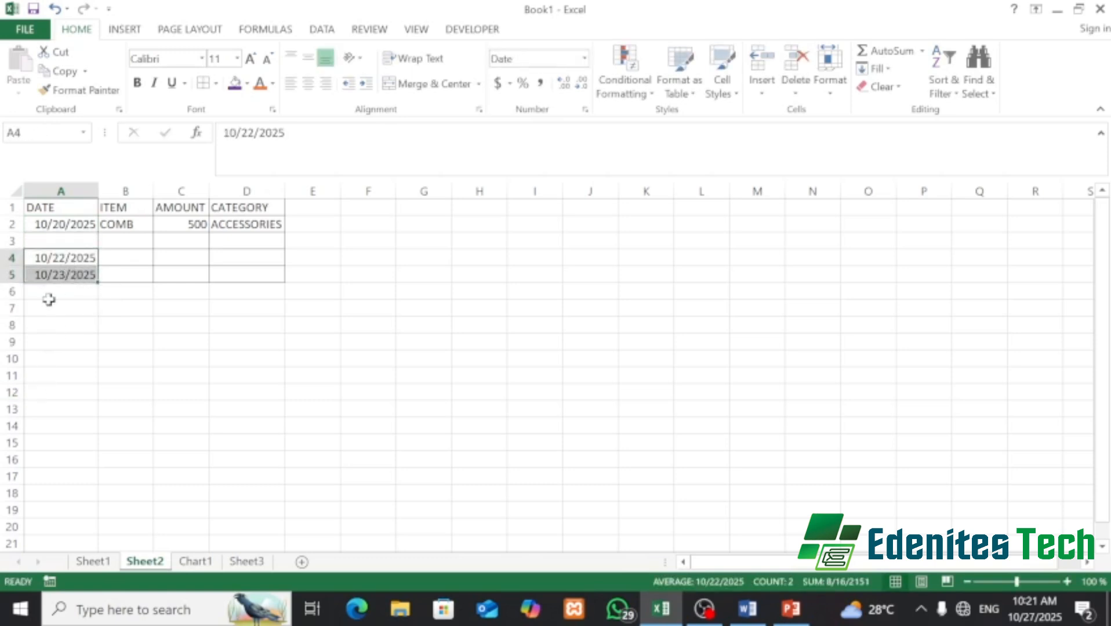
key("BackSpace")
left_click(41, 311)
left_click(65, 272)
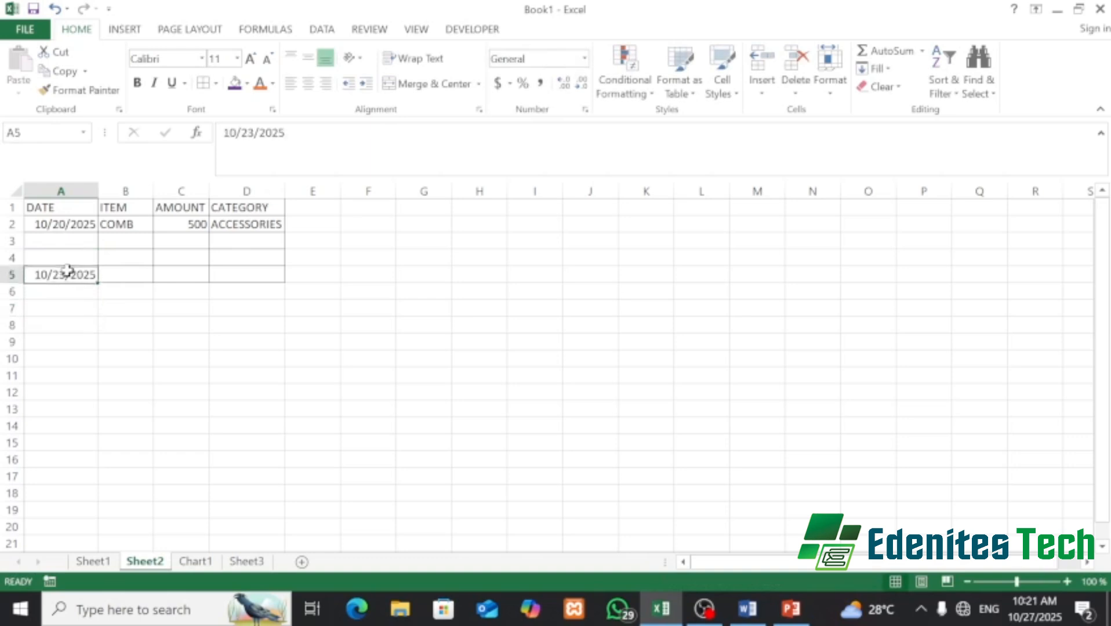
key("BackSpace")
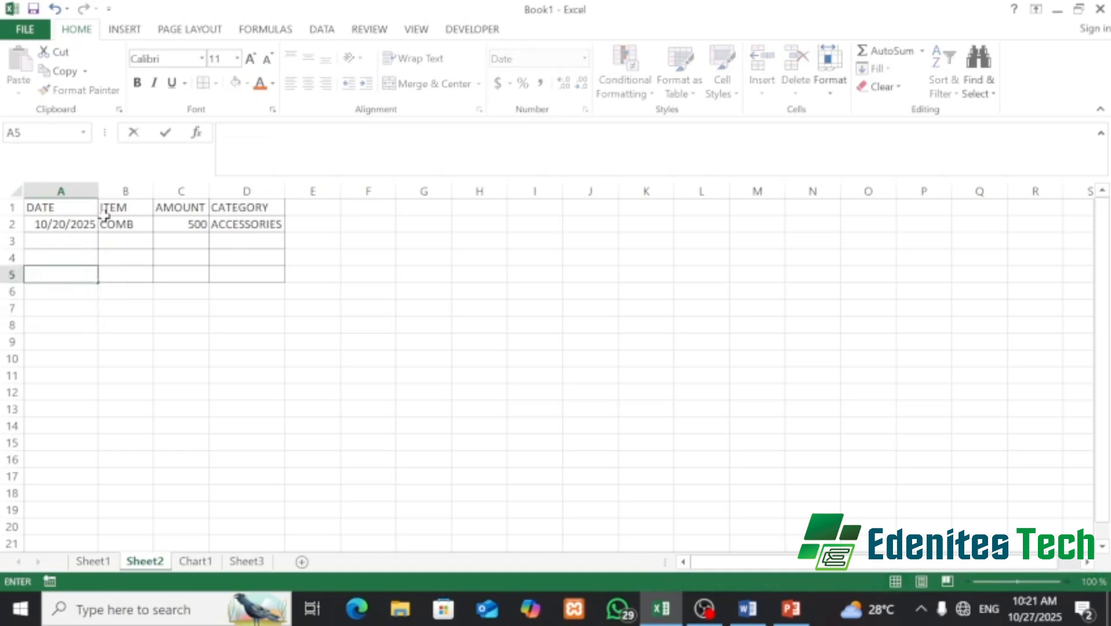
left_click(62, 243)
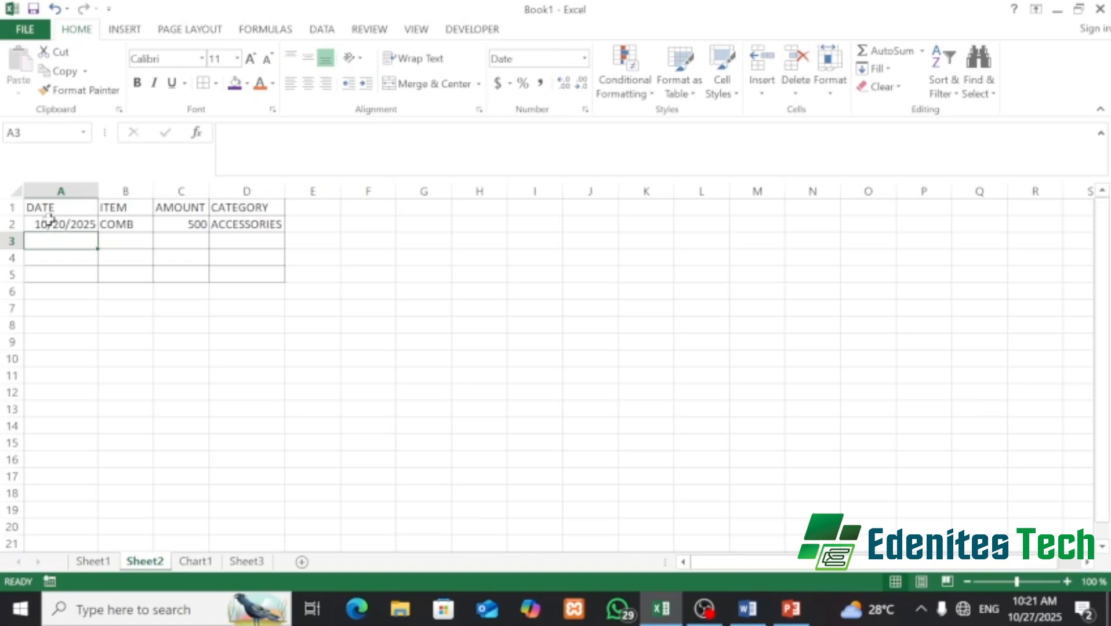
- Refill A3:A5 from A2 so they show 10/21/2025 through 10/23/2025
left_click(55, 220)
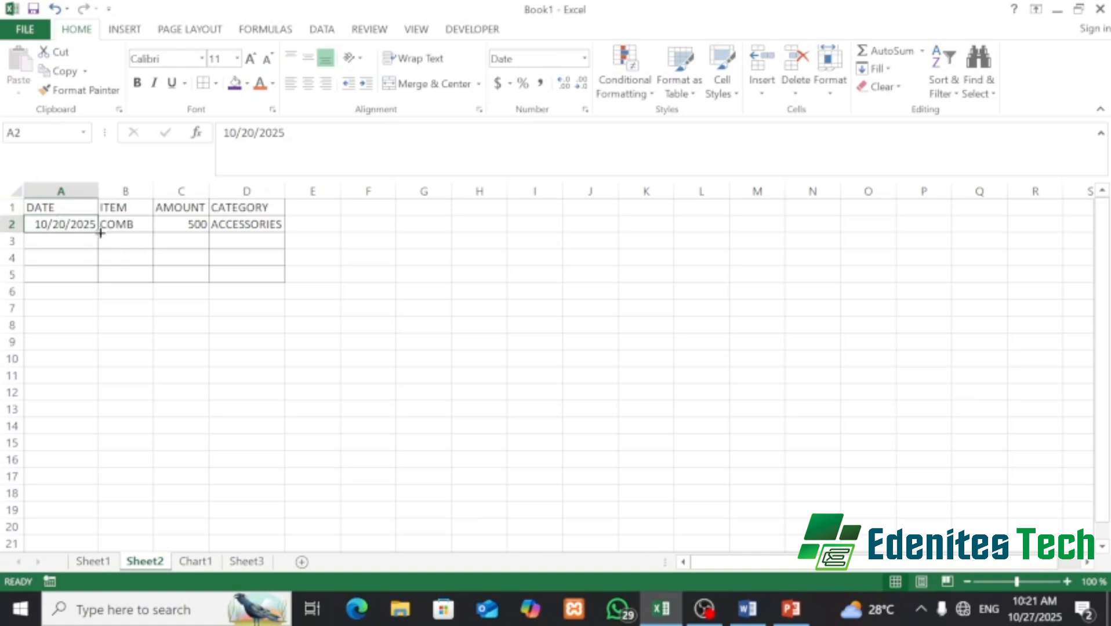
left_click_drag(99, 230, 99, 230)
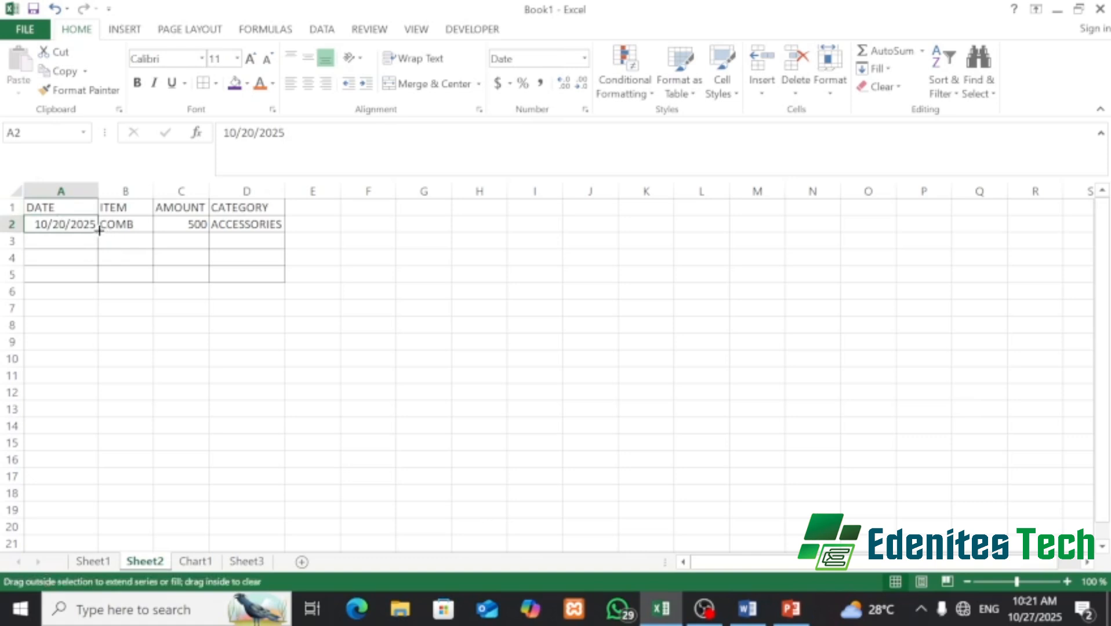
left_click_drag(98, 237, 99, 275)
left_click(116, 238)
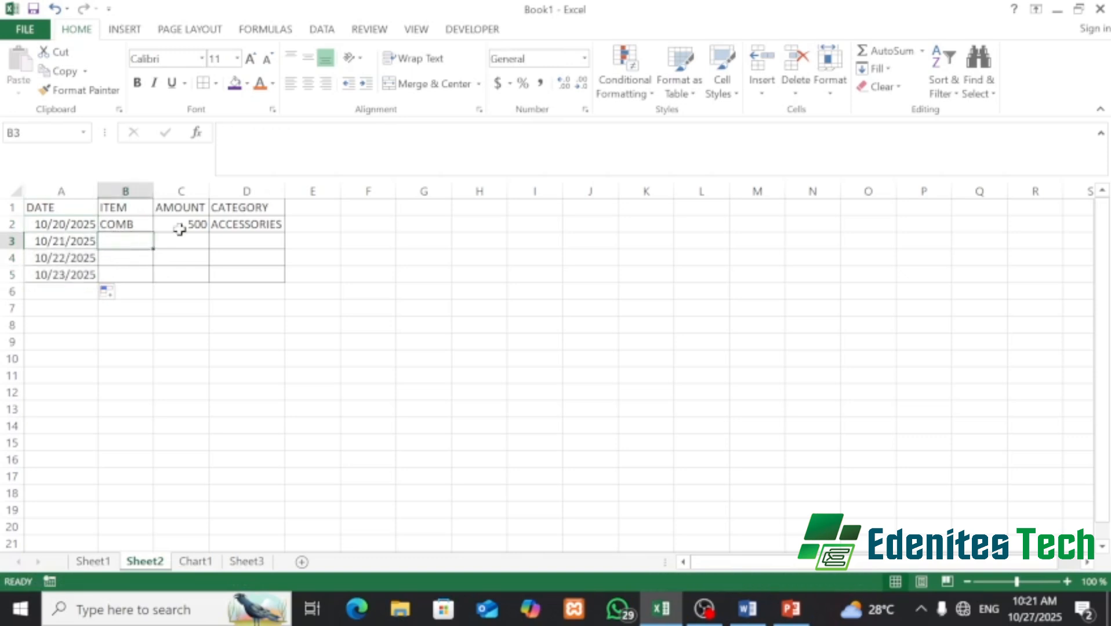
- Enter WRIST WATACH, GLASSES and KEY HOLDER in B3, B4 and B5
type("WR")
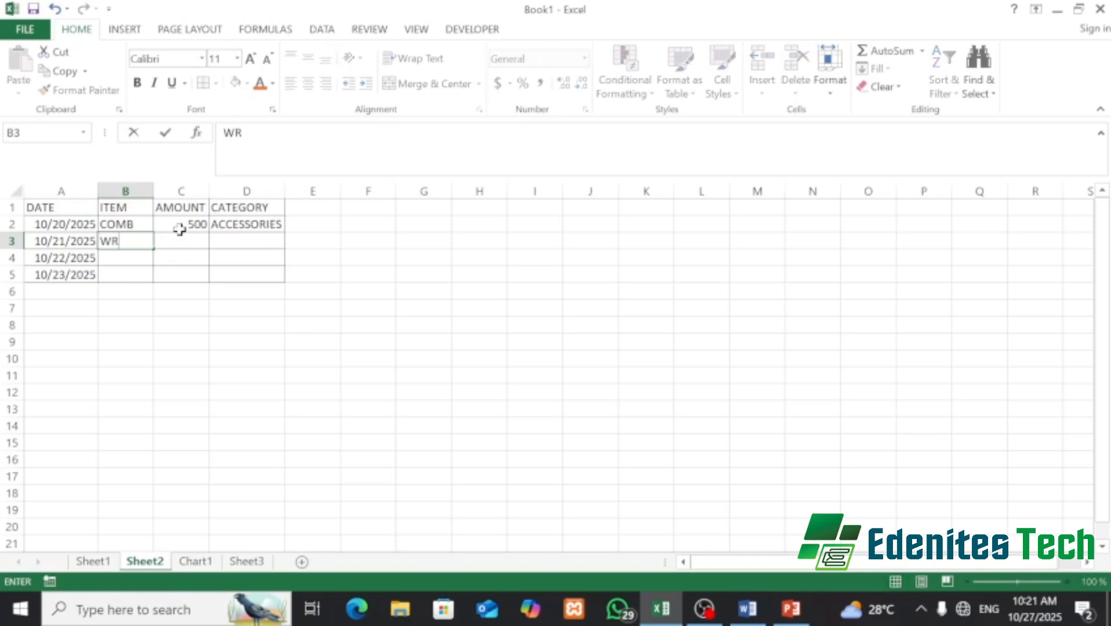
type("IST WAR")
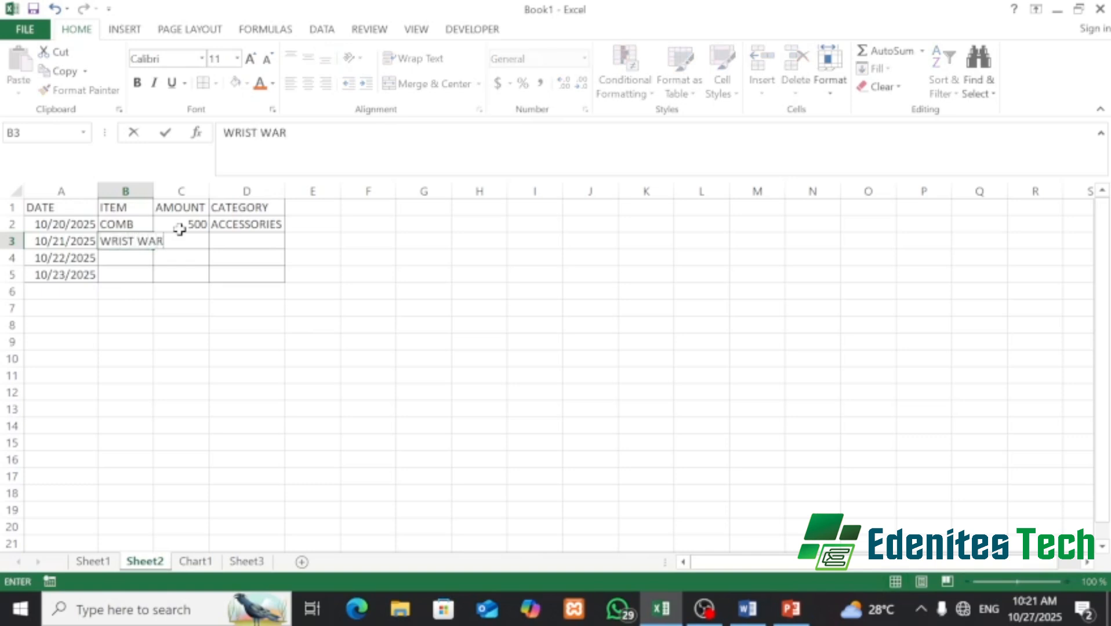
key("BackSpace")
type("TACH")
key("Return")
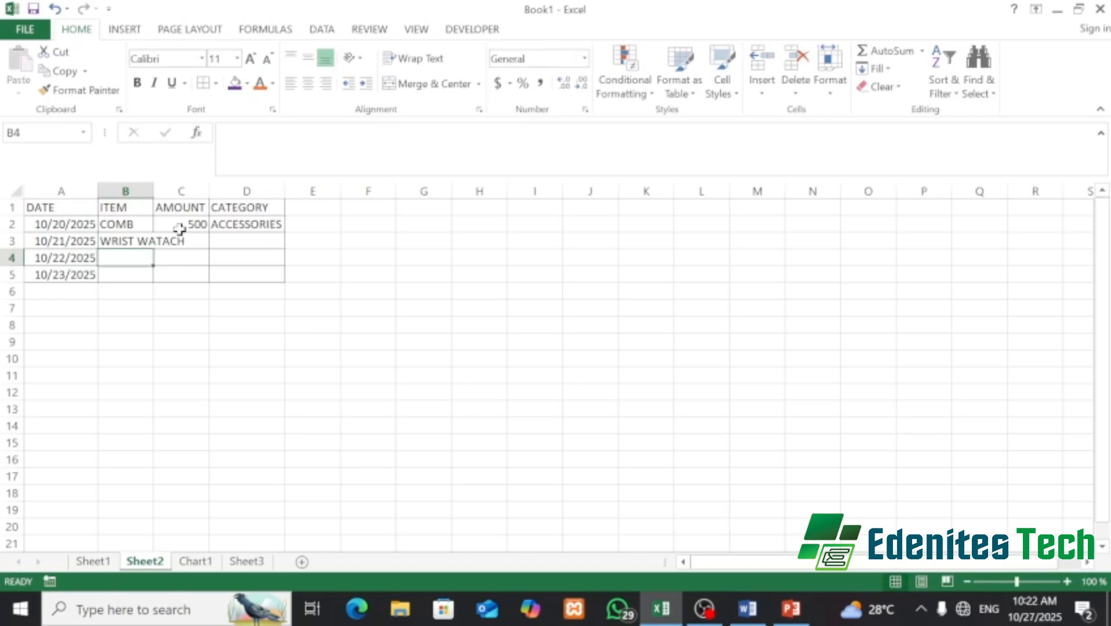
type("GLASE")
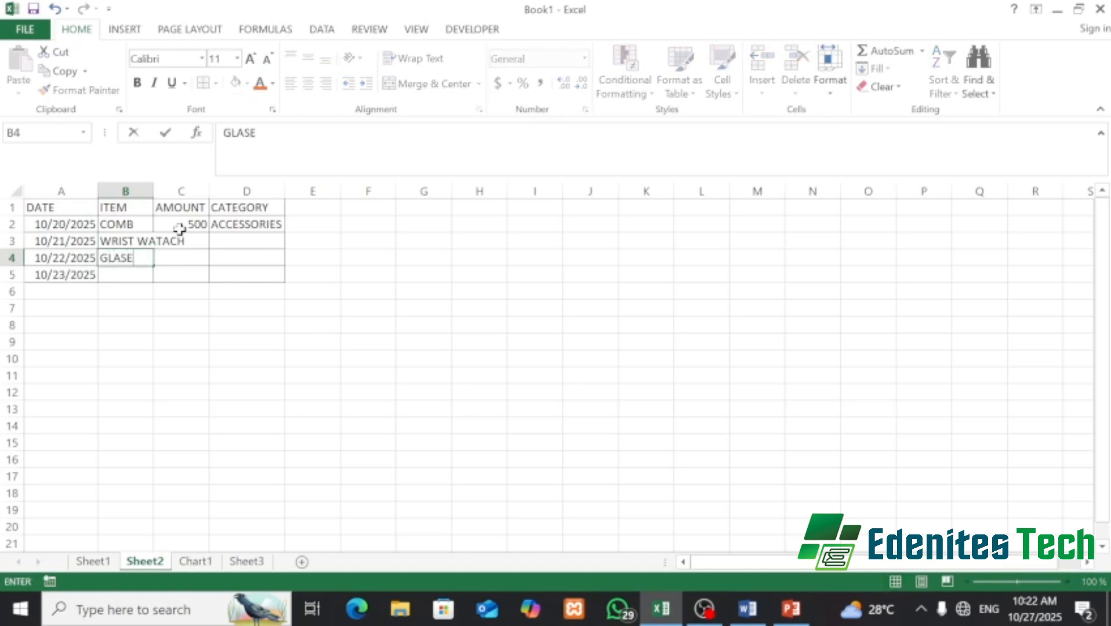
key("BackSpace")
type("SES")
key("Return")
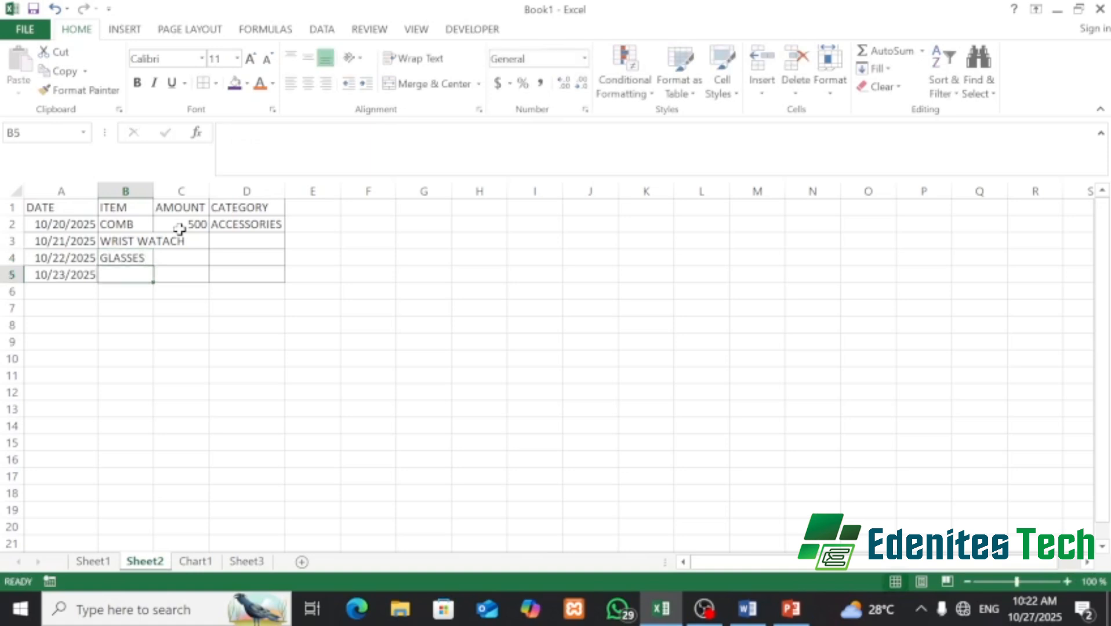
type("KE")
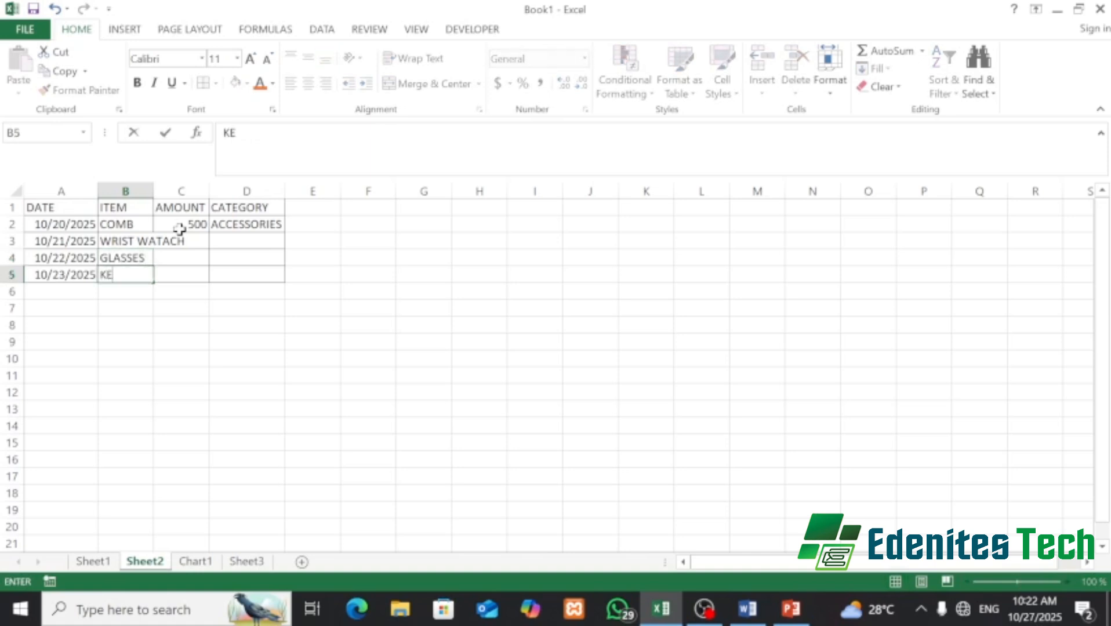
type("Y HOLDER")
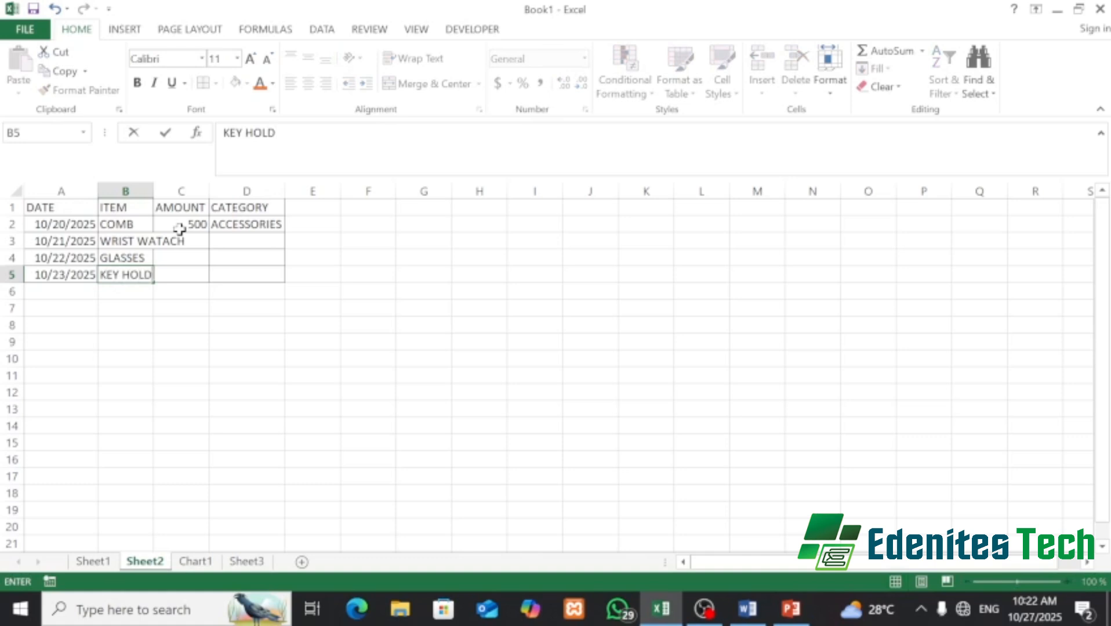
left_click(143, 310)
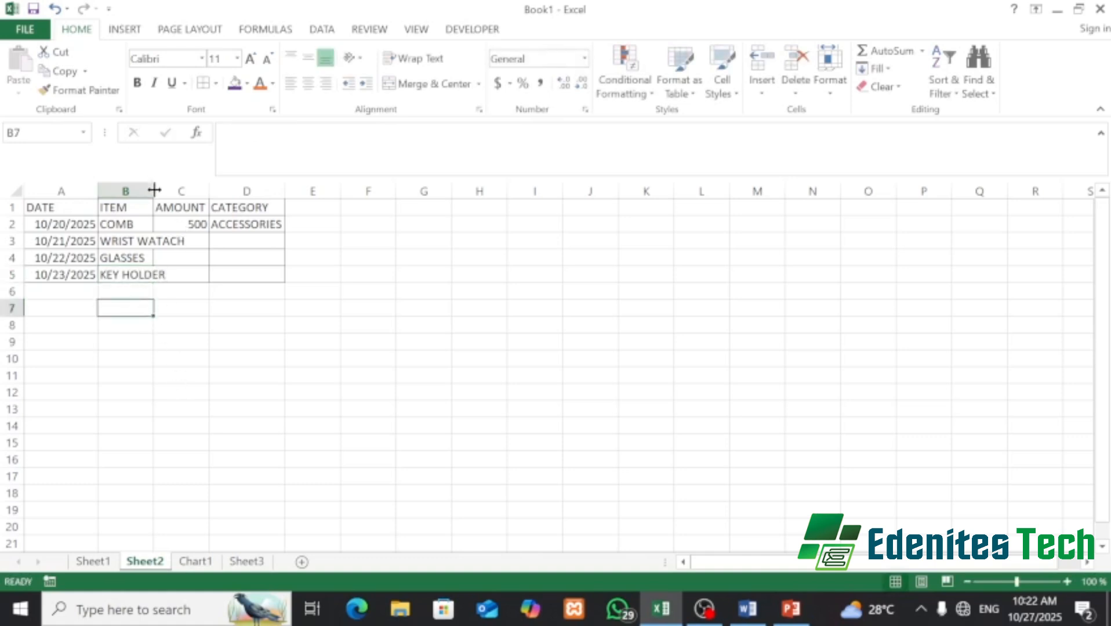
- Widen column B and enter amounts 1200, 20000 and 4500 in C3:C5
left_click_drag(154, 190, 201, 172)
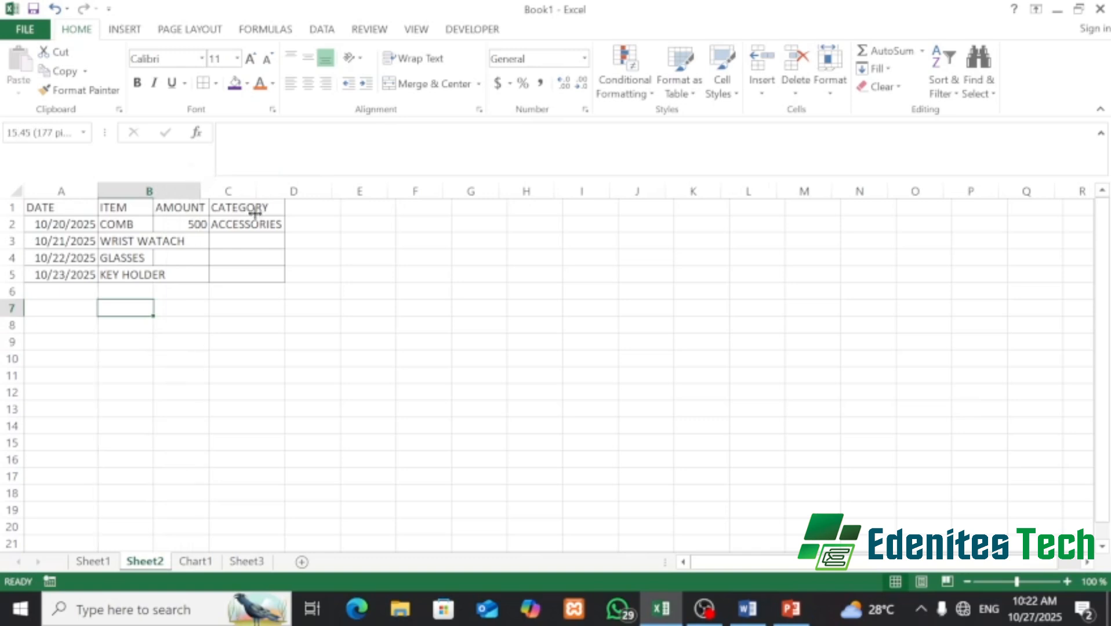
left_click(231, 244)
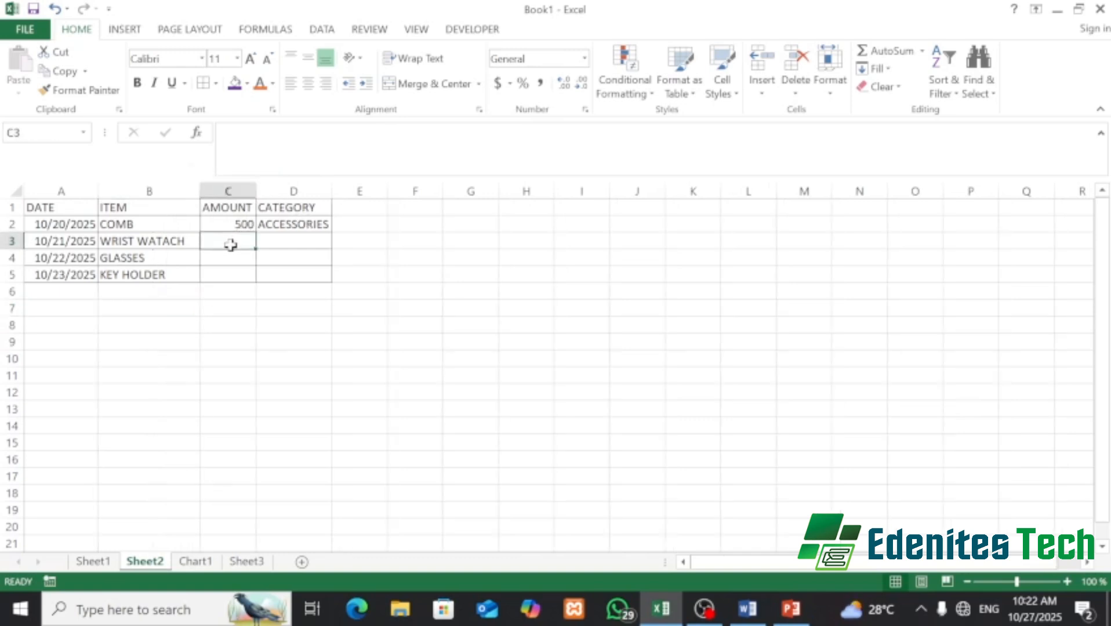
type("1200")
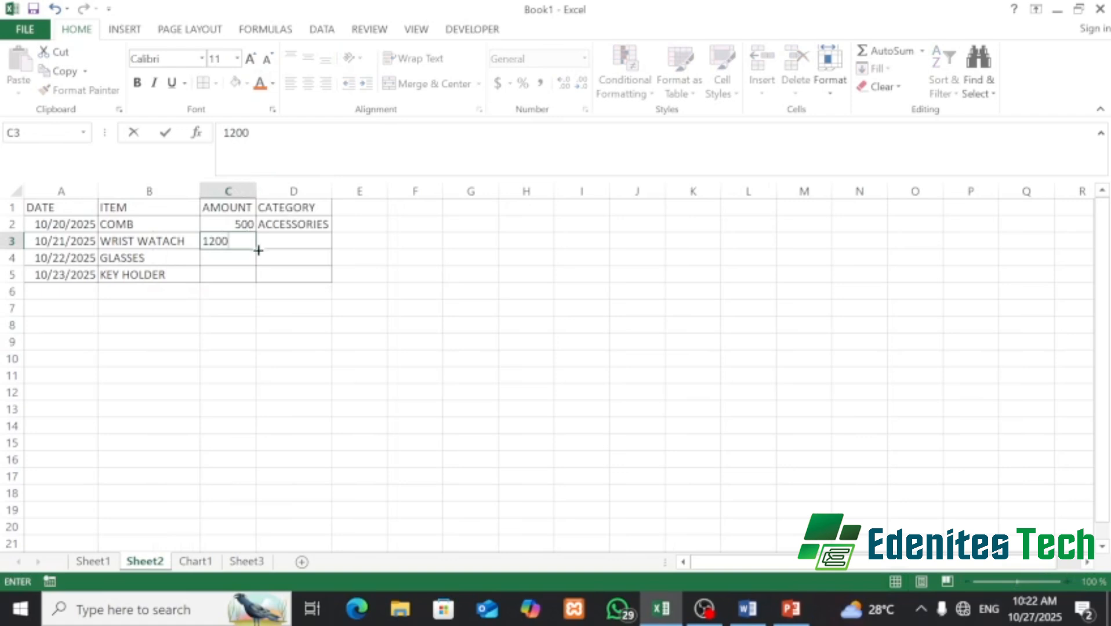
left_click(238, 256)
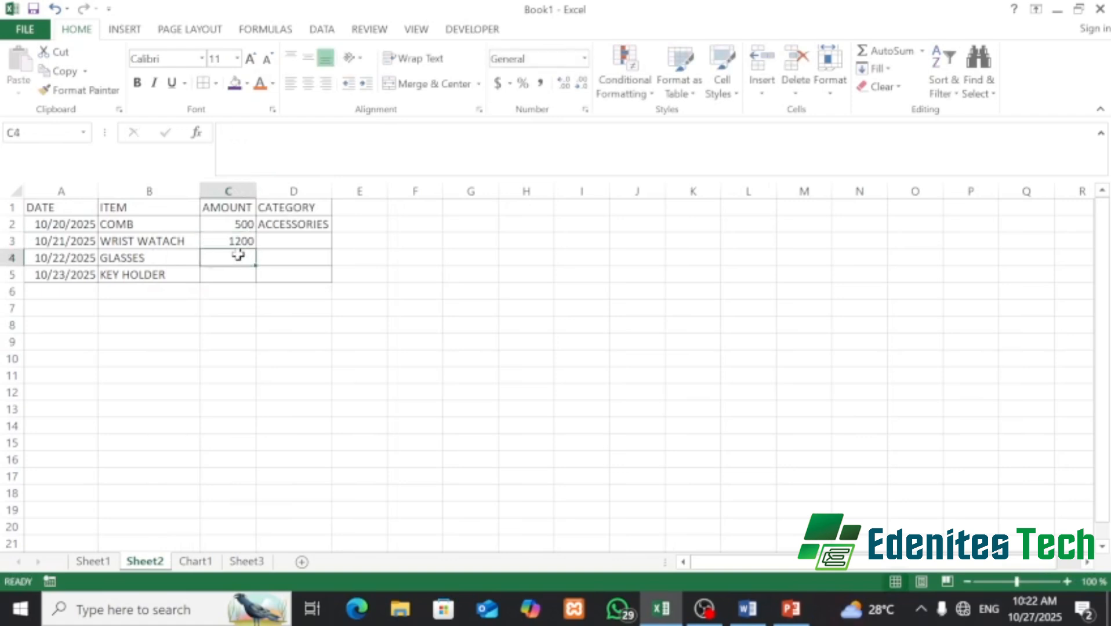
type("20000")
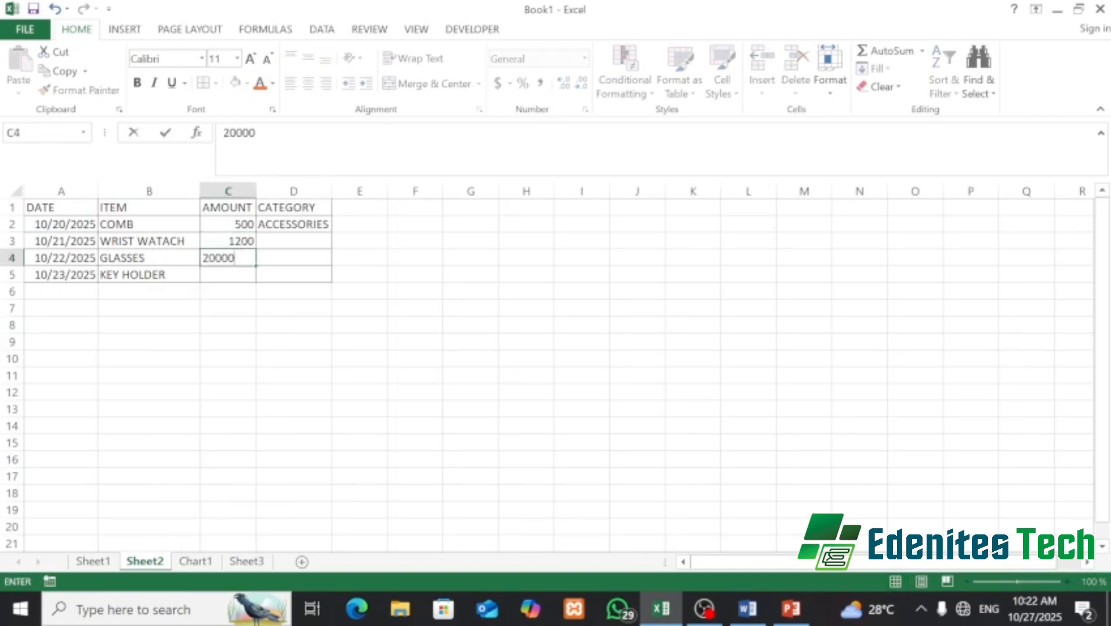
left_click(215, 274)
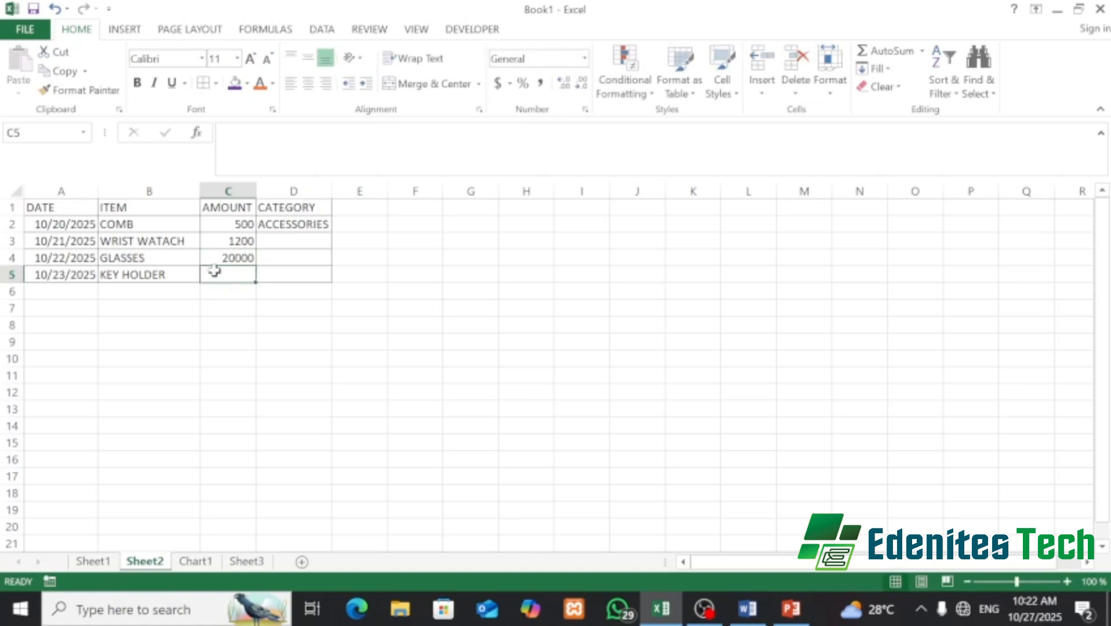
type("4500")
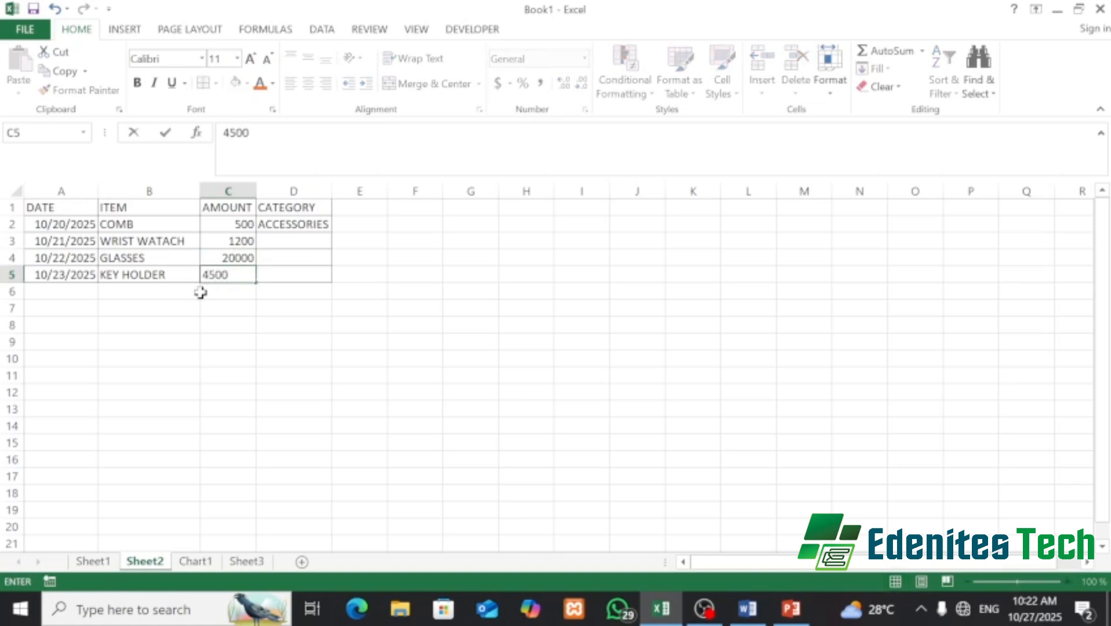
left_click(302, 241)
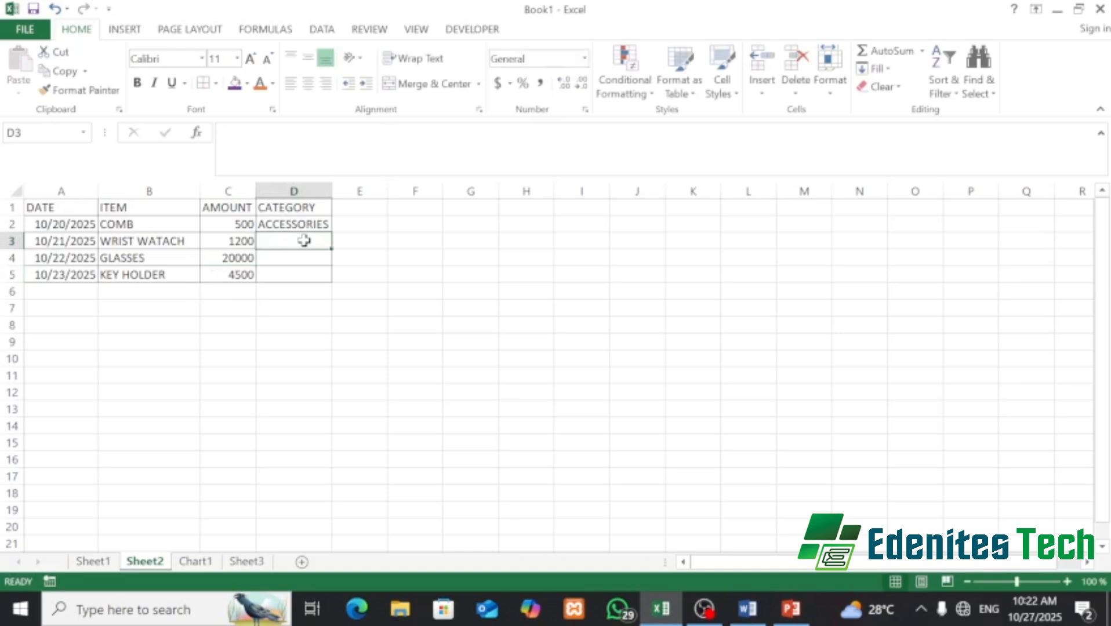
- Enter ACCESSORIES as the category in D3, D4 and D5 using AutoComplete
type("AC")
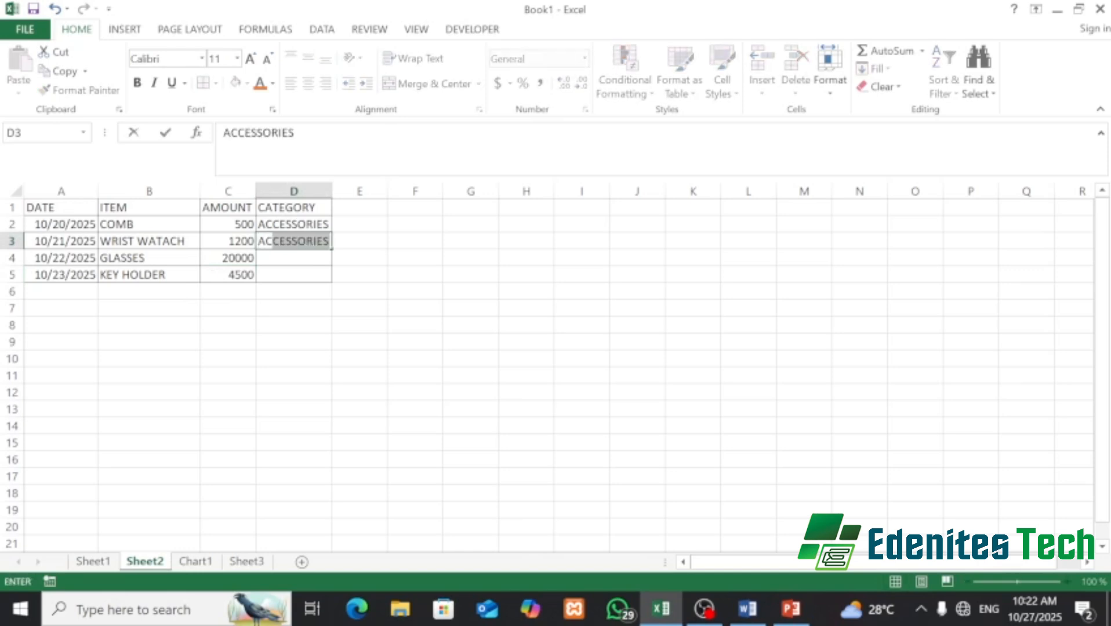
key("Return")
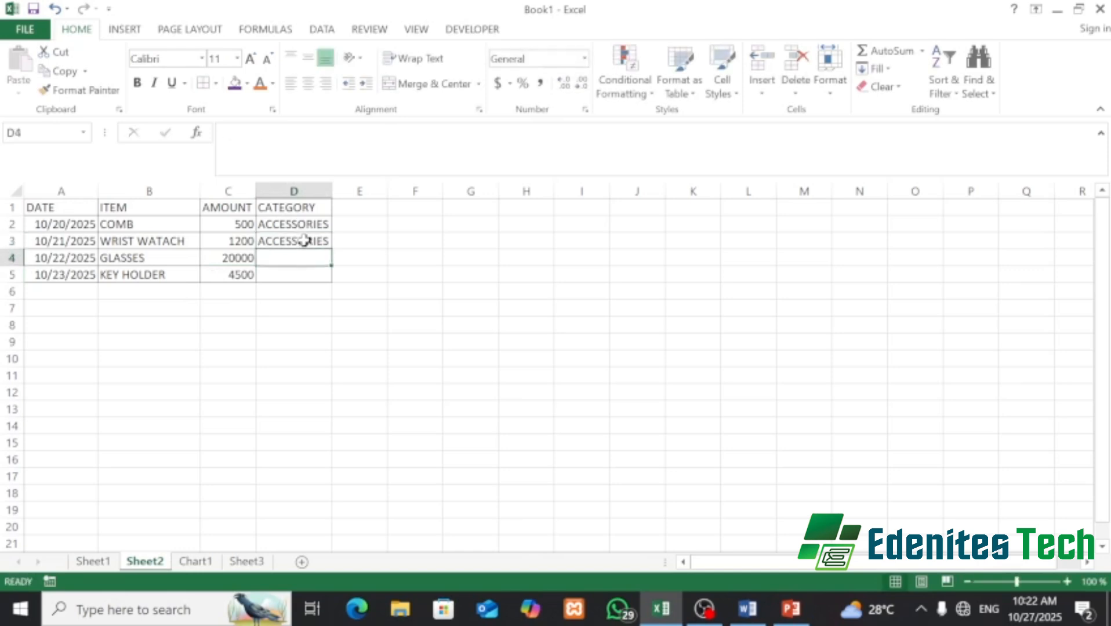
type("ACCESSORIES")
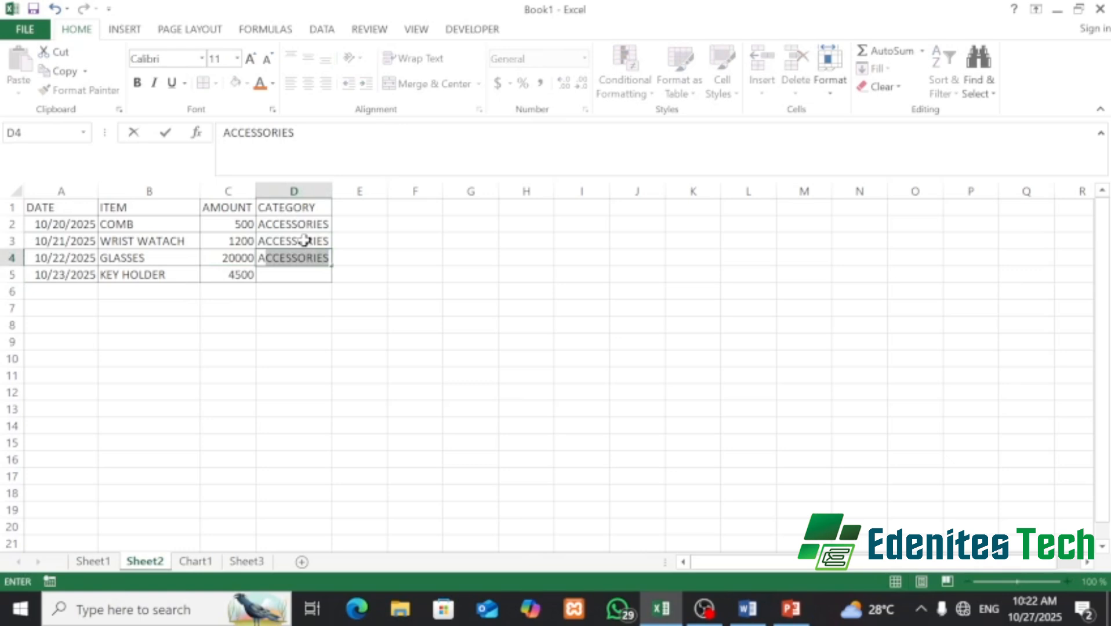
key("Return")
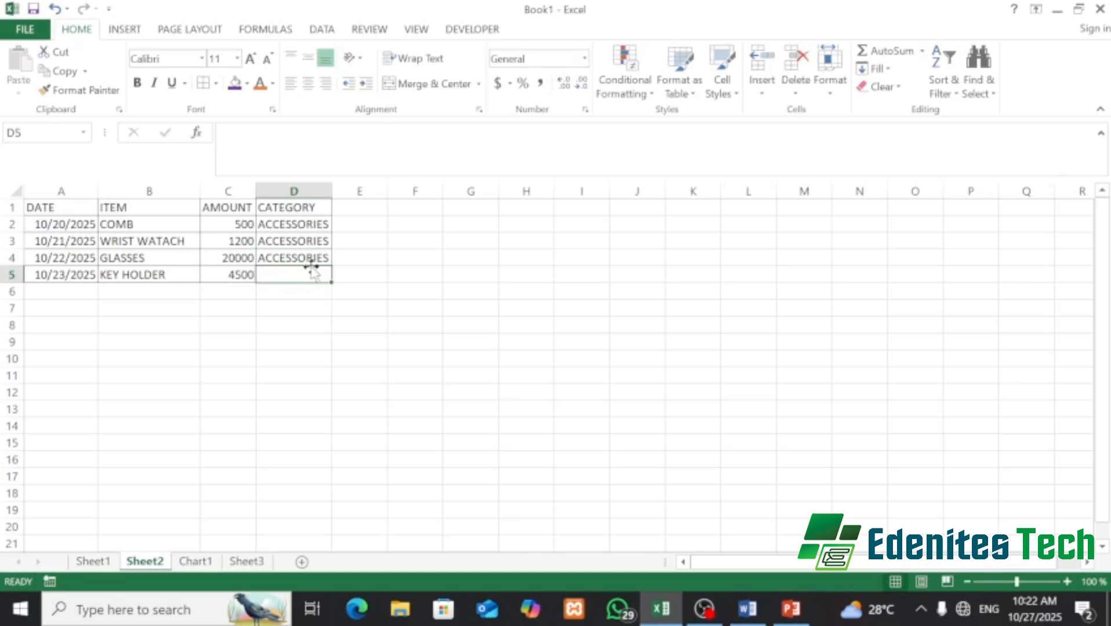
type("ACCESSORIES")
key("Return")
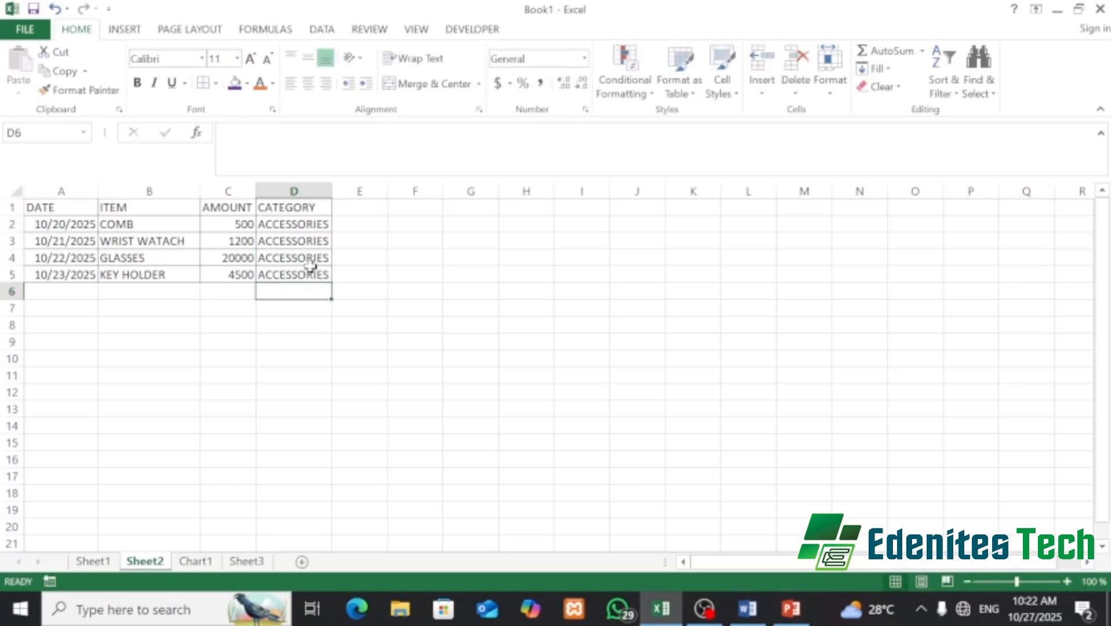
- Drag column C's and then column D's header borders wider to fit their entries
left_click_drag(256, 190, 273, 184)
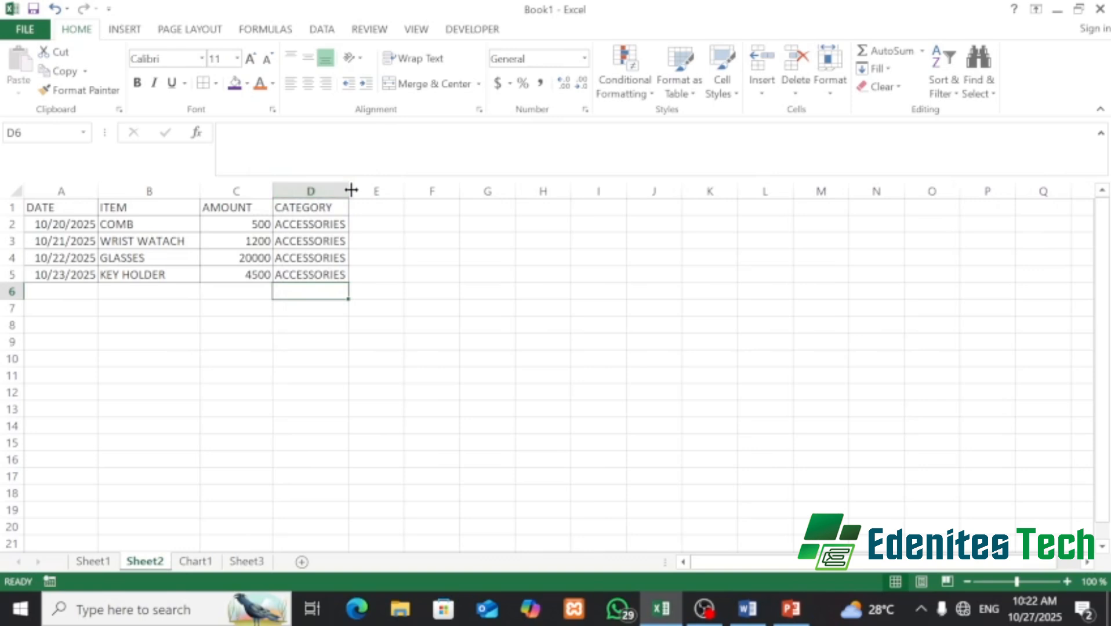
left_click_drag(352, 189, 358, 188)
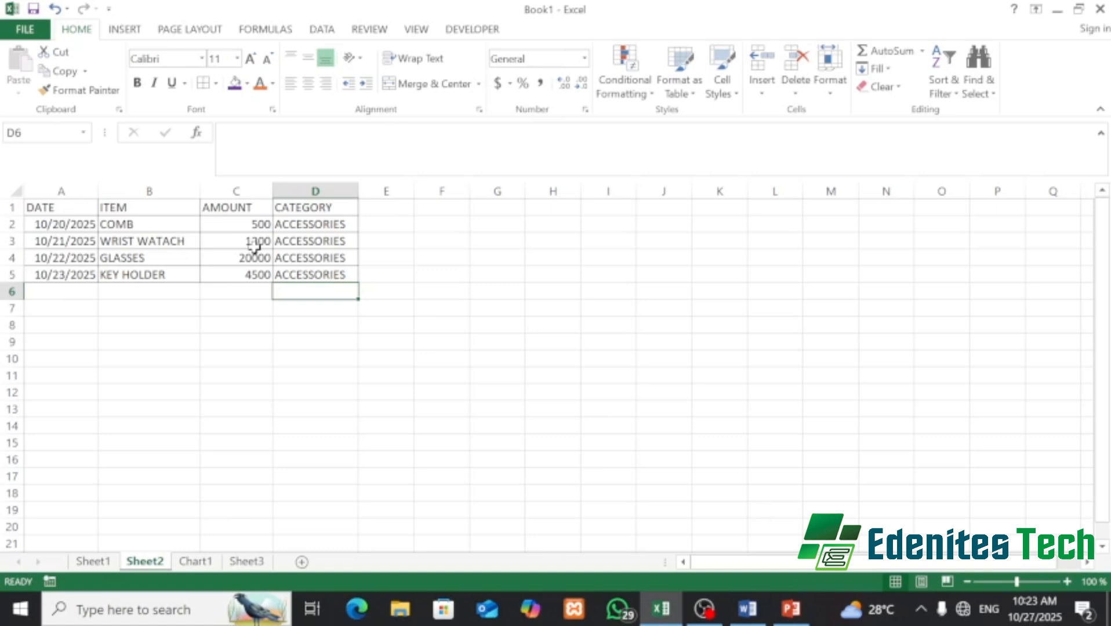
- Center-align the amounts C2:C5, the items B2:B5, then the whole block A2:D5
left_click(249, 230)
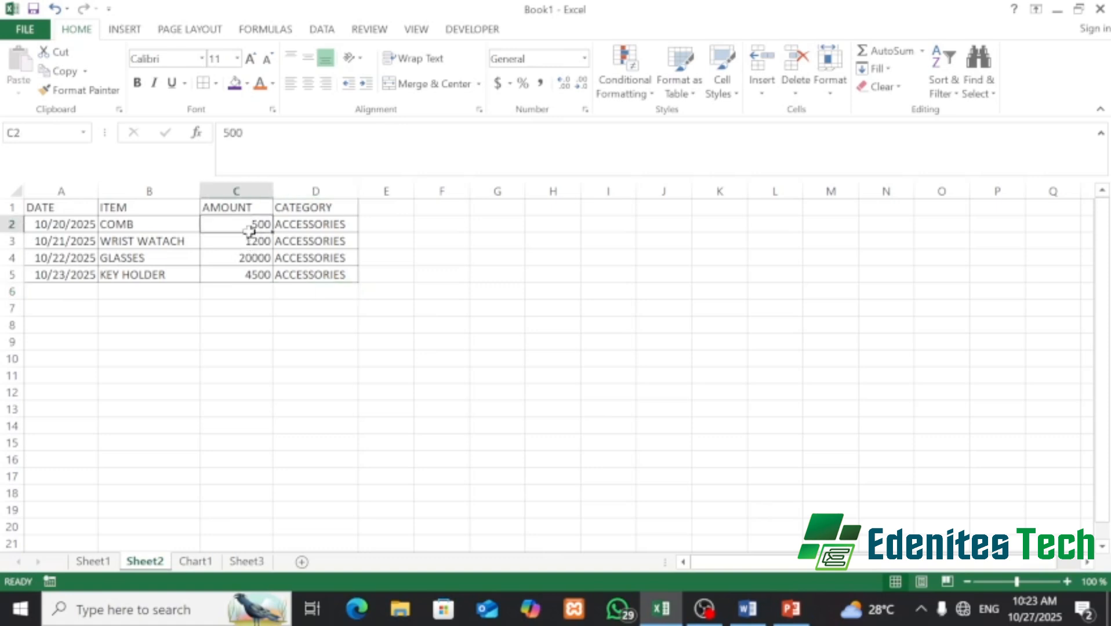
left_click_drag(250, 231, 258, 275)
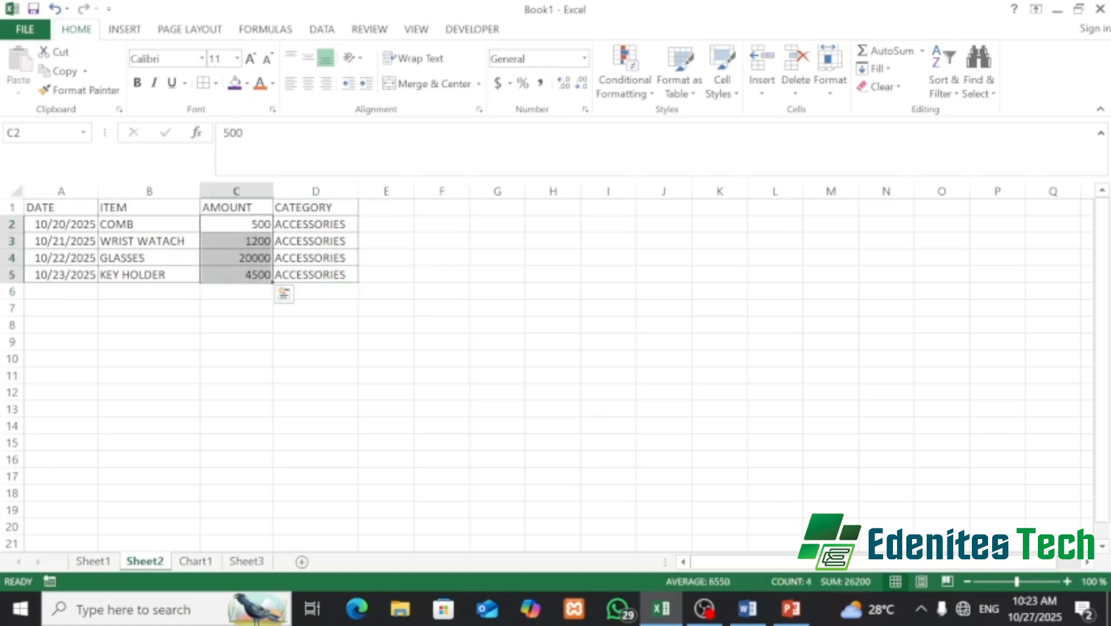
left_click(313, 89)
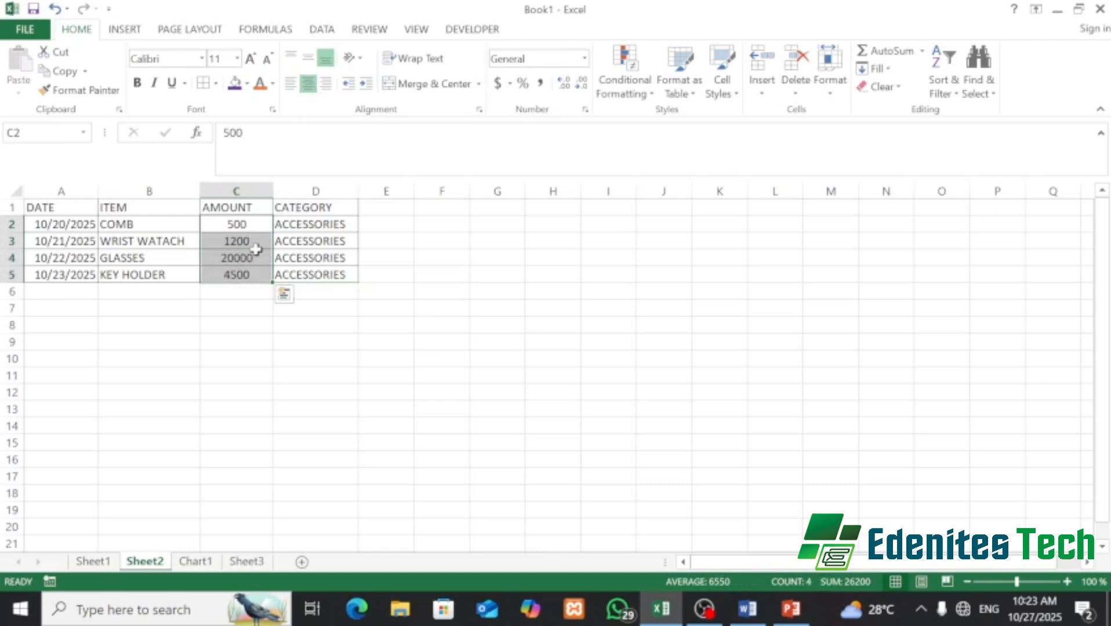
left_click_drag(127, 225, 136, 268)
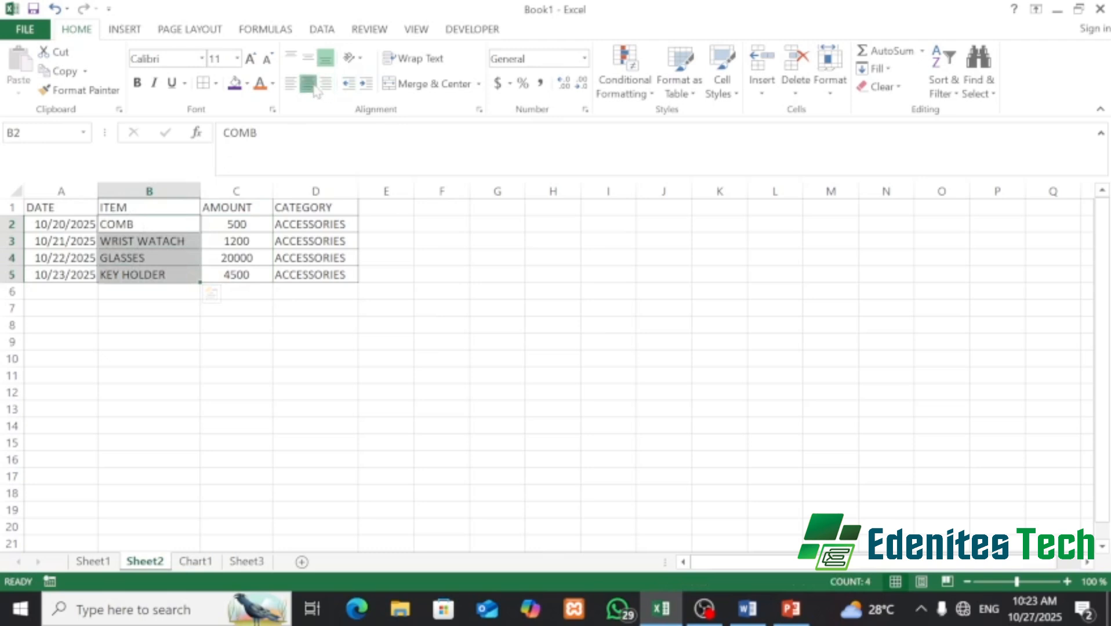
left_click(314, 87)
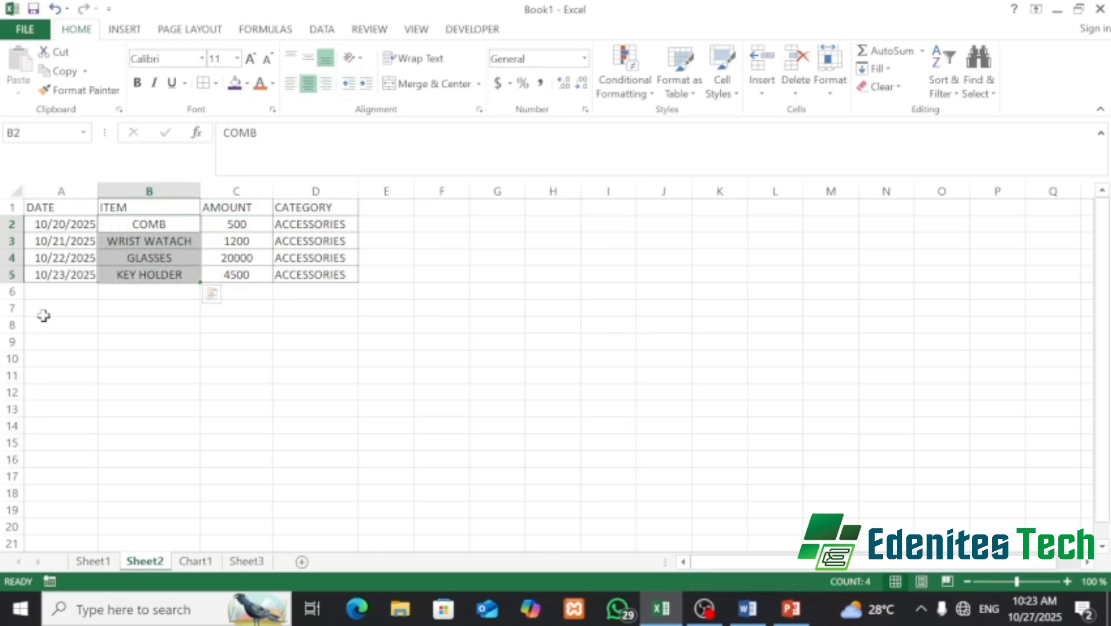
left_click_drag(39, 225, 315, 273)
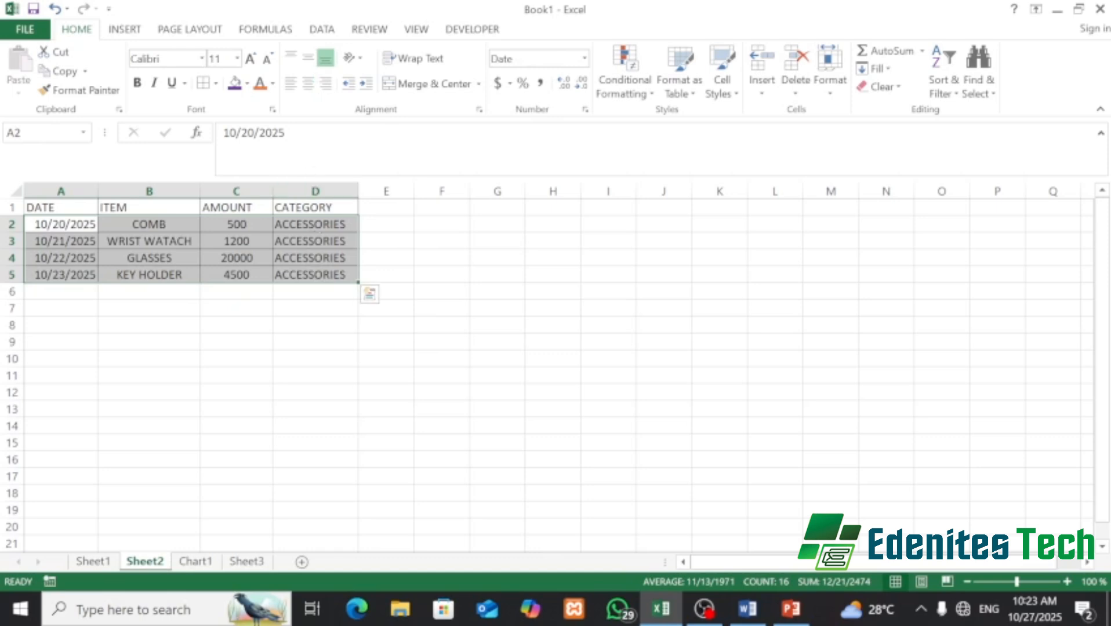
left_click(308, 83)
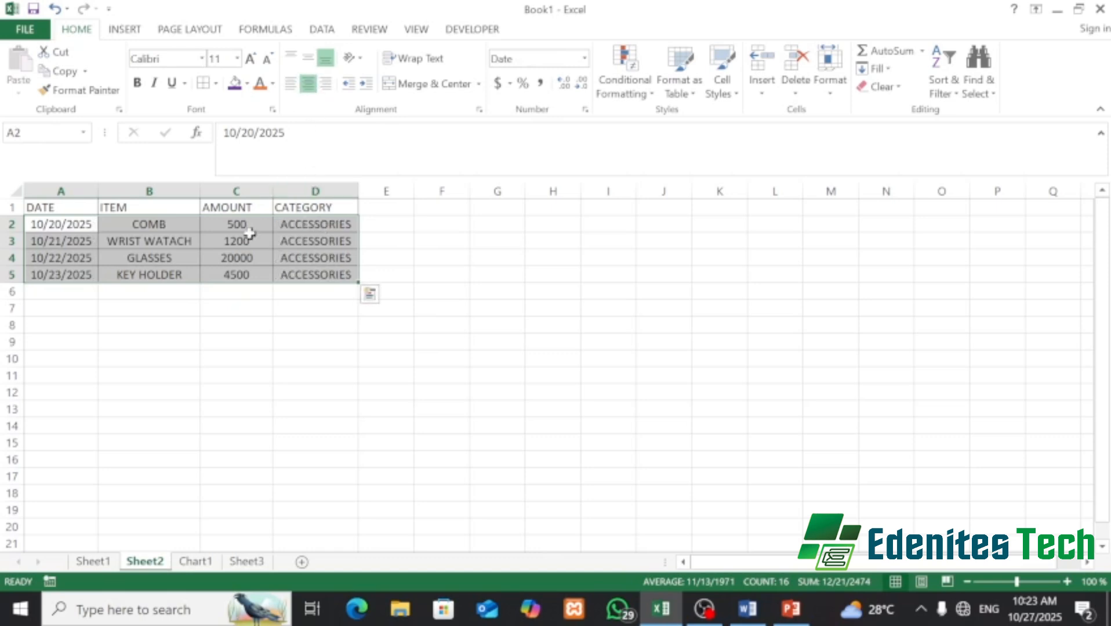
left_click(184, 323)
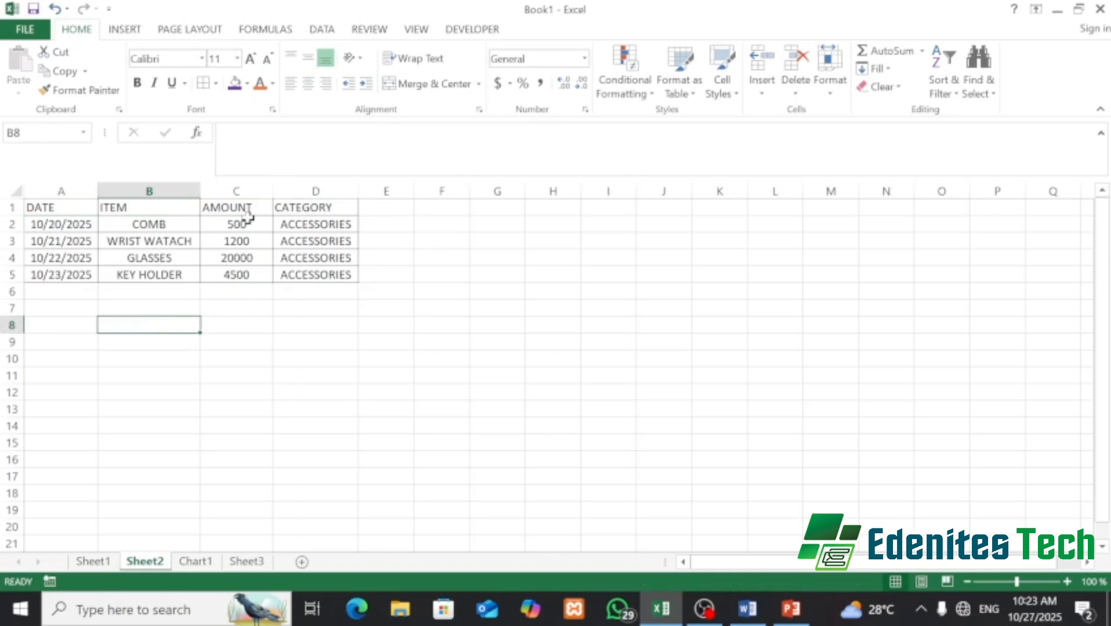
left_click_drag(249, 223, 258, 274)
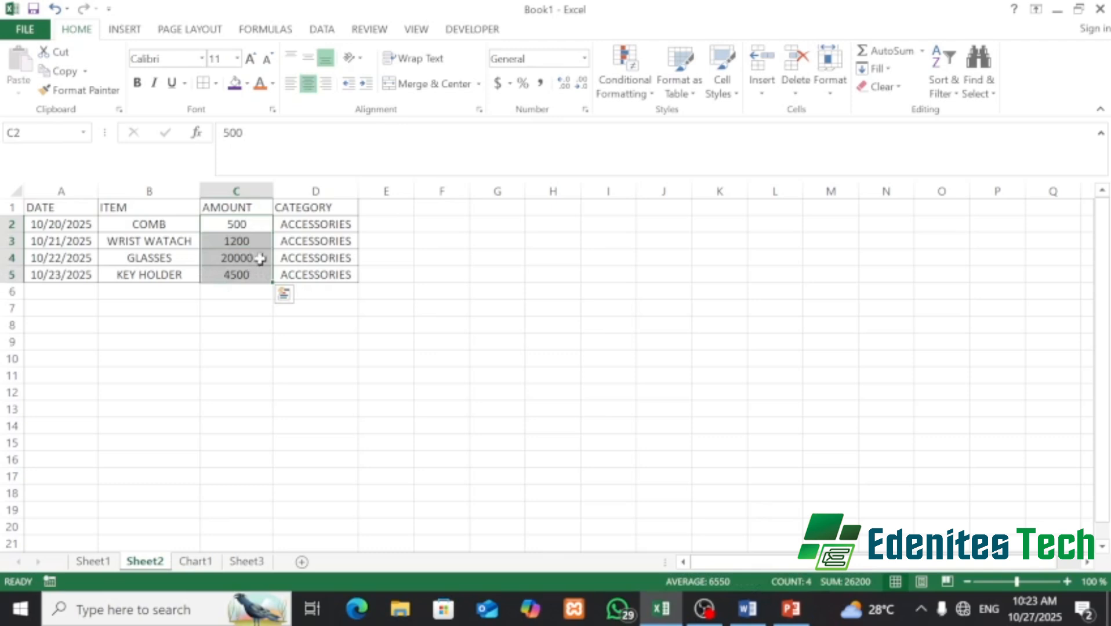
left_click(499, 84)
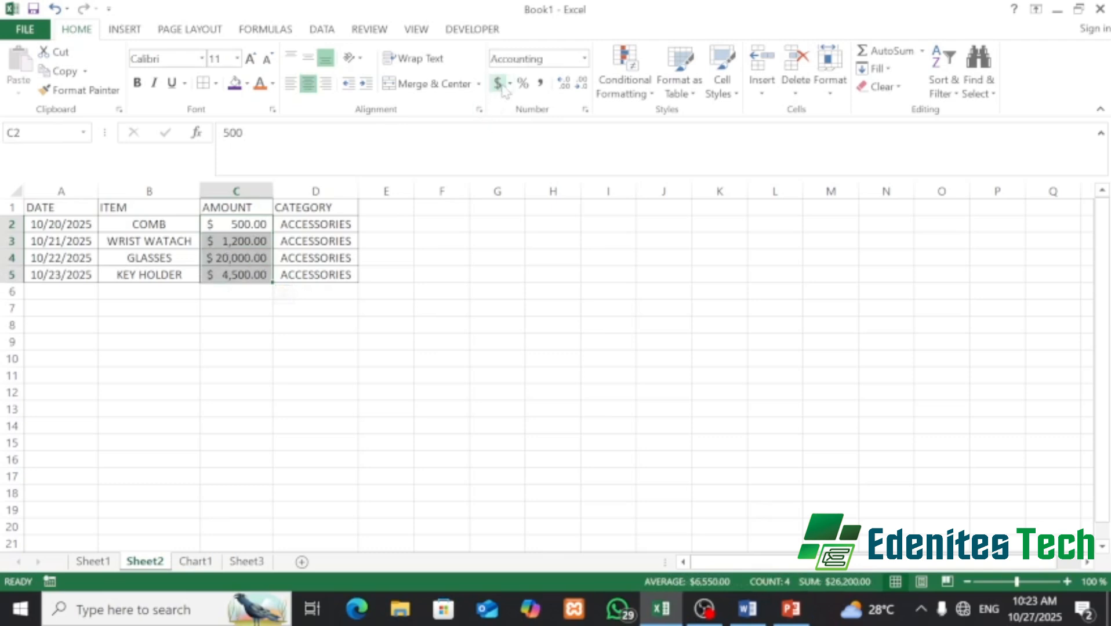
key("ctrl+z")
left_click(423, 292)
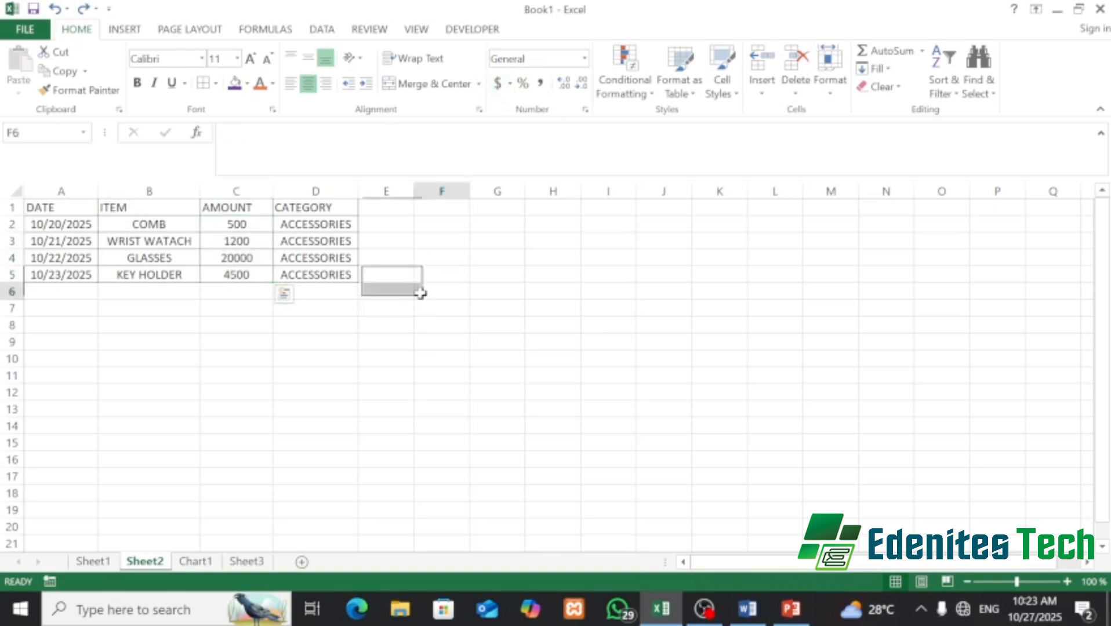
left_click(246, 190)
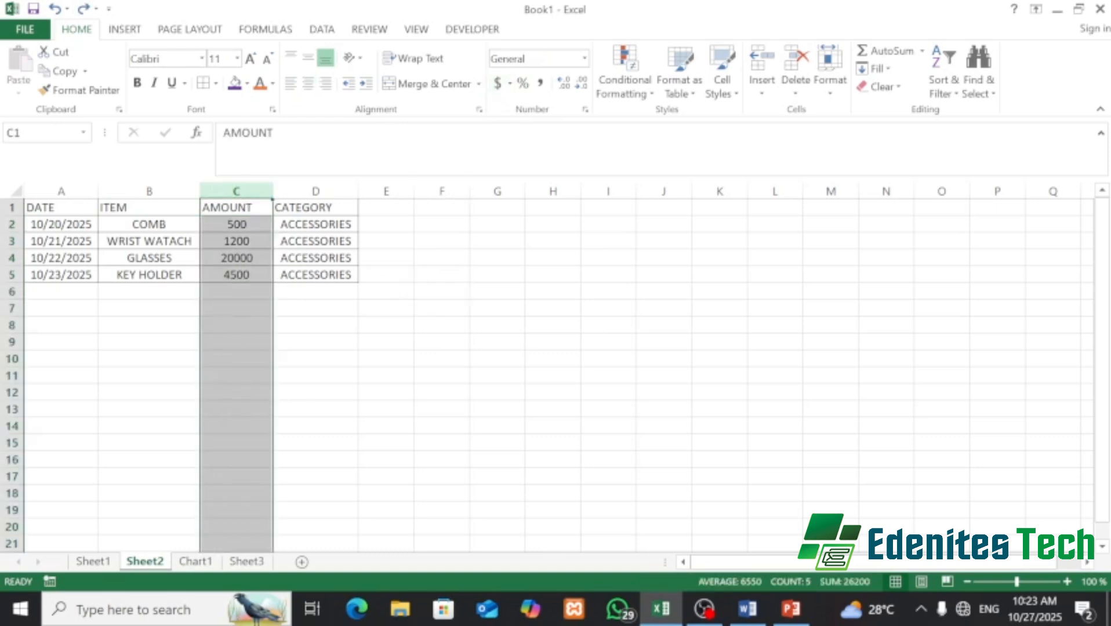
left_click(498, 84)
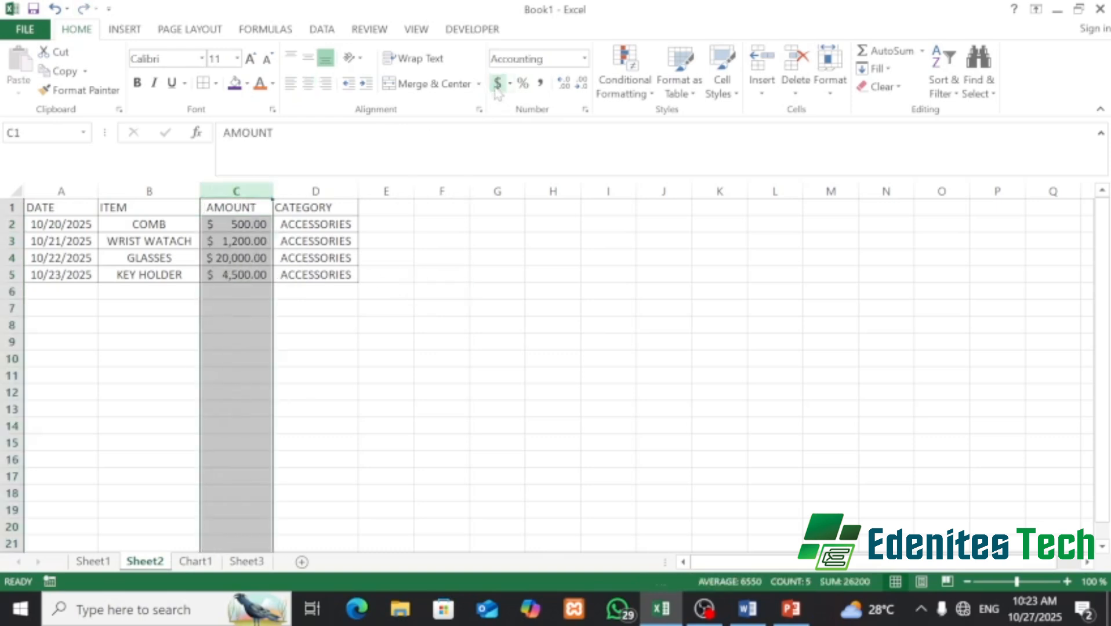
left_click(262, 296)
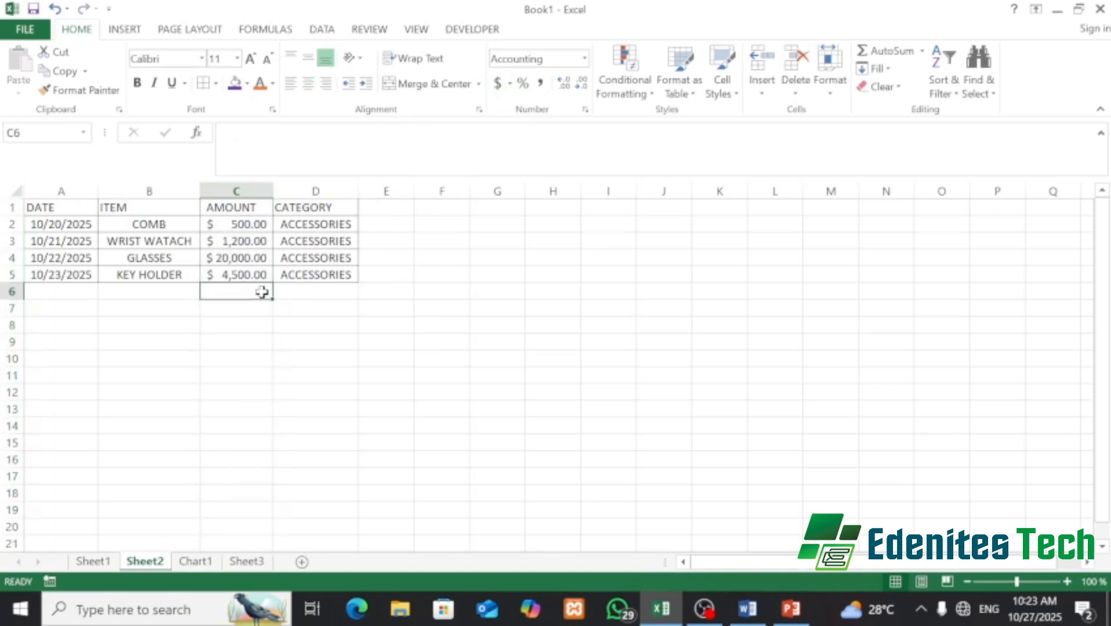
left_click(255, 323)
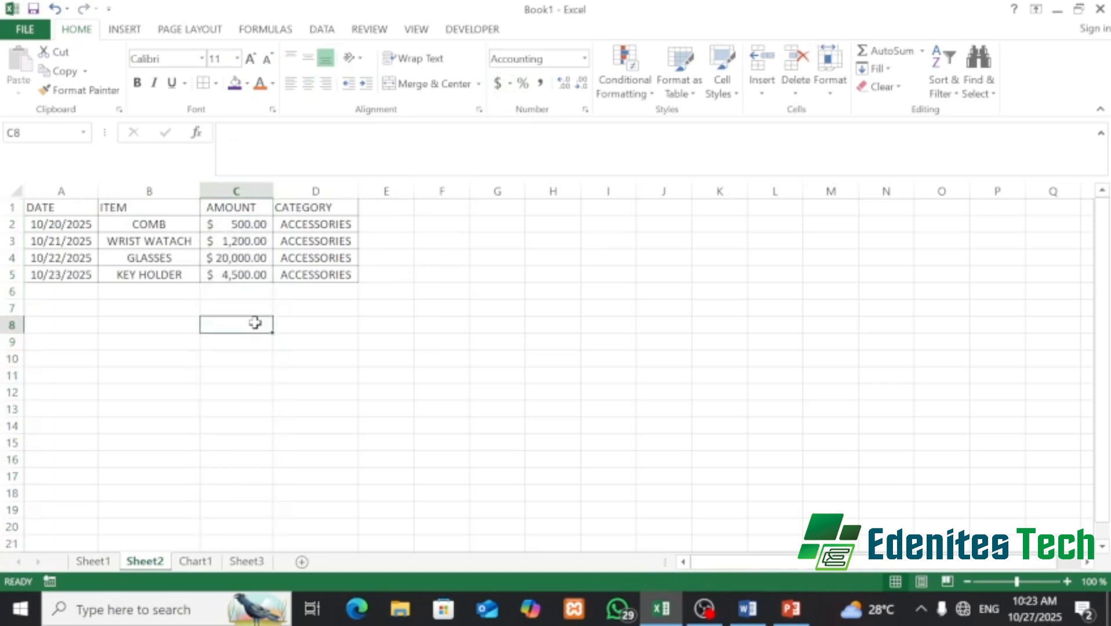
type("70000")
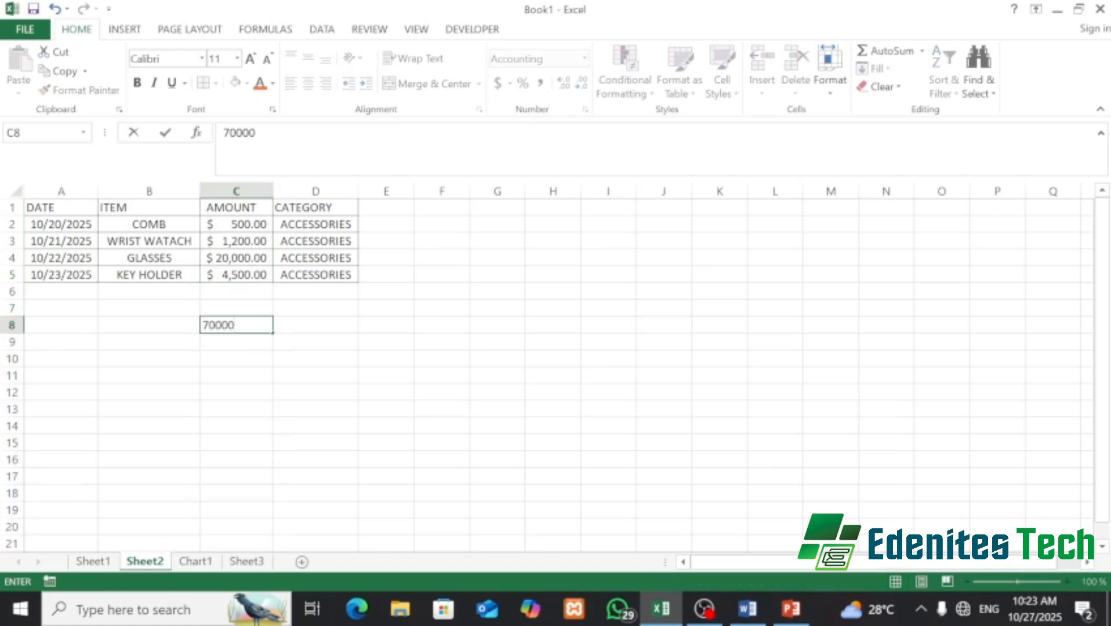
key("Return")
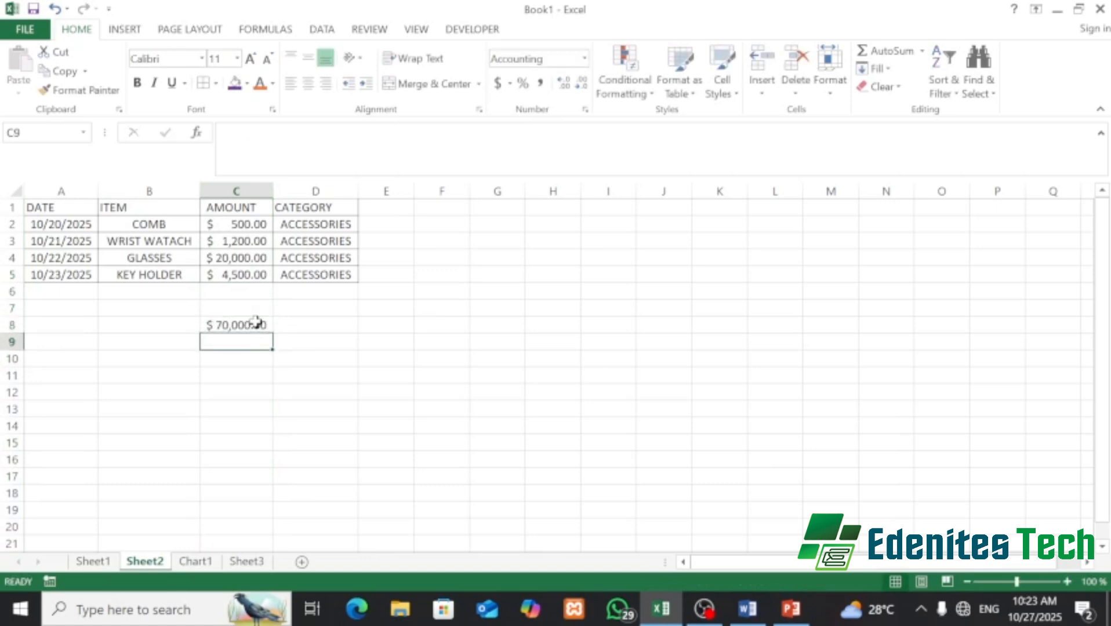
left_click(259, 329)
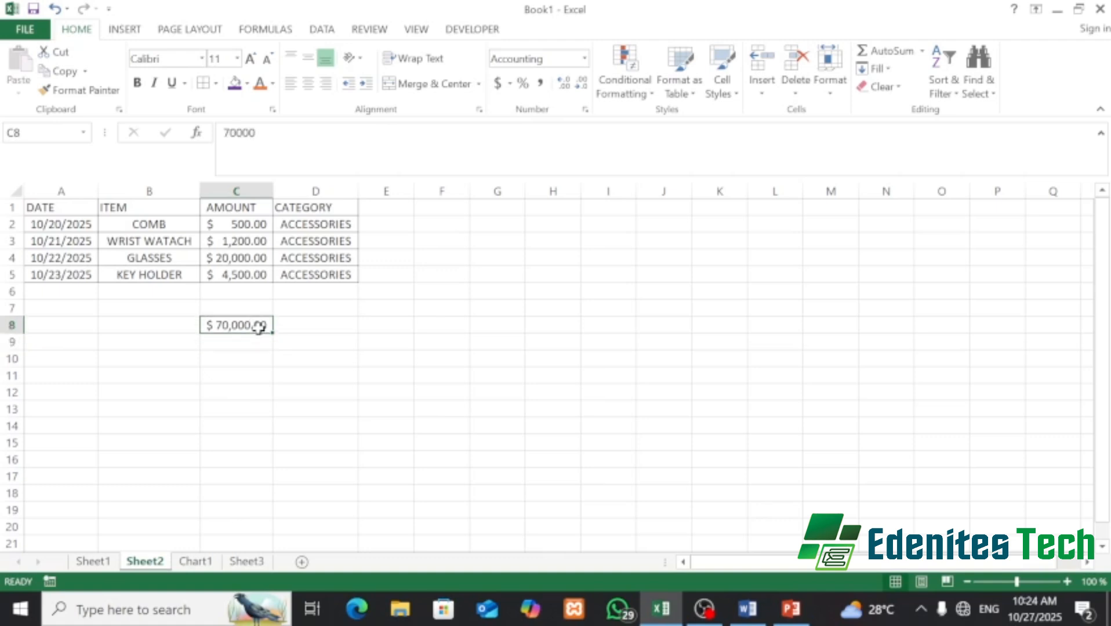
key("BackSpace")
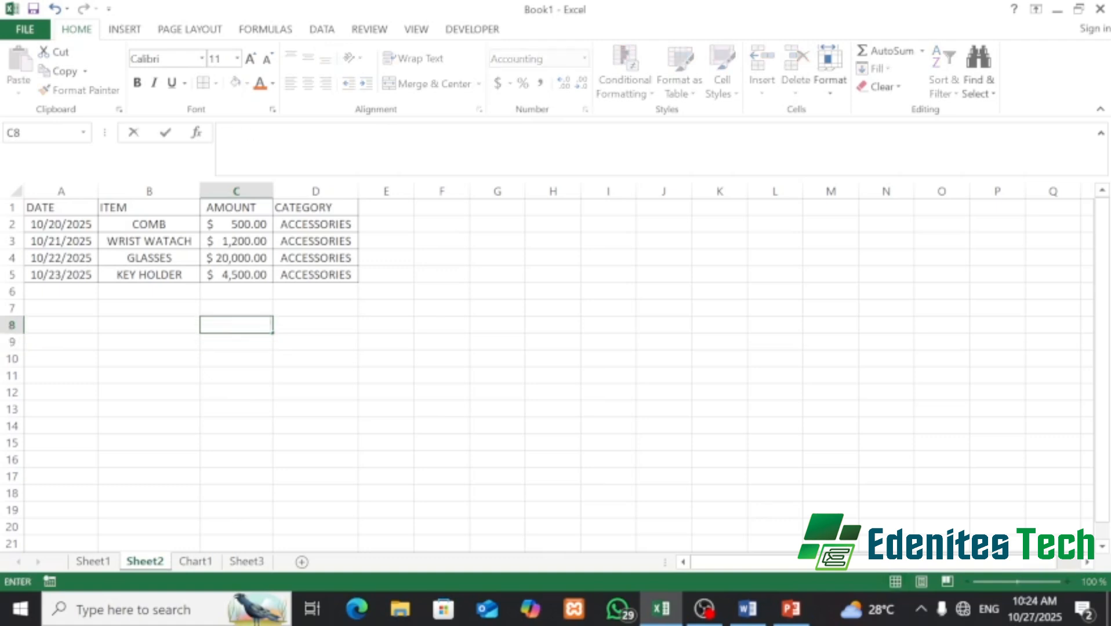
left_click(251, 309)
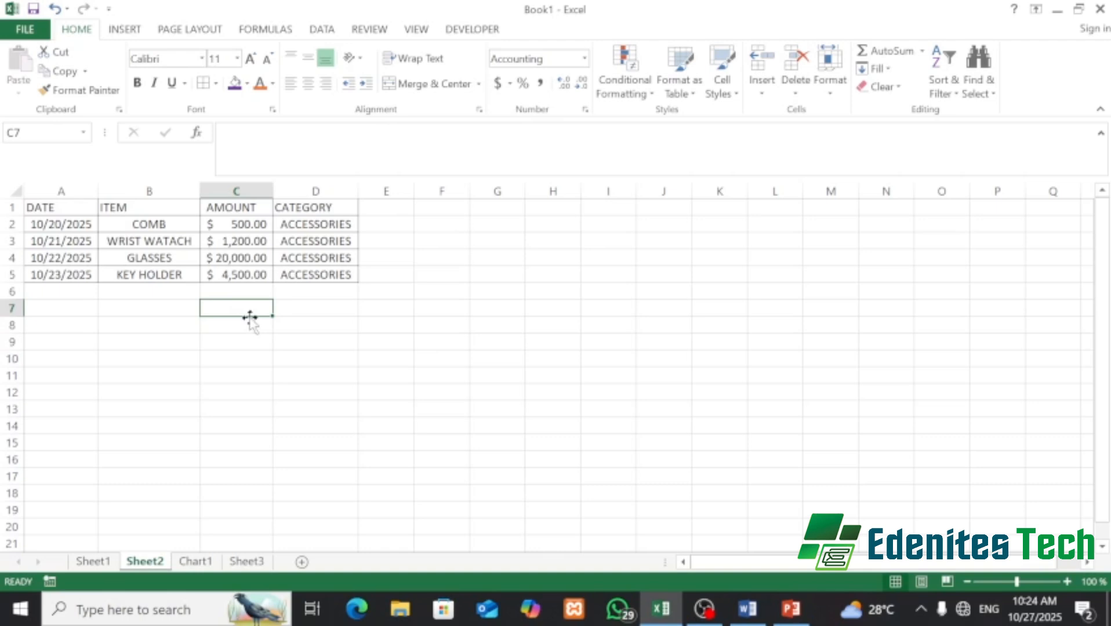
left_click(251, 184)
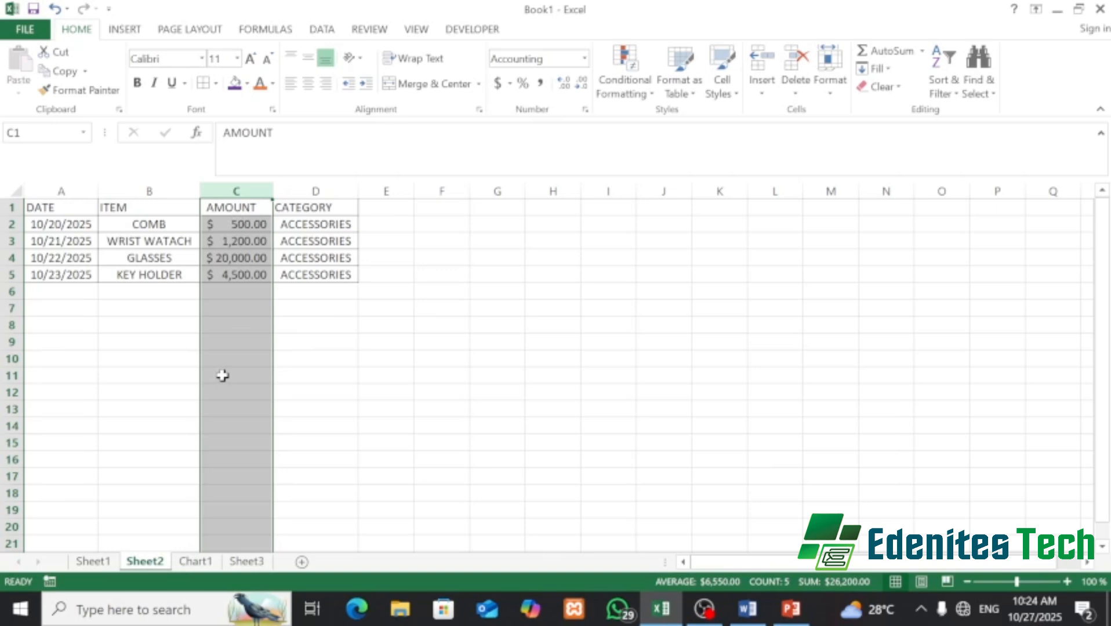
- Remove both decimals from C2:C5 so amounts read $ 500, $ 1,200, $ 20,000, $ 4,500
left_click(243, 324)
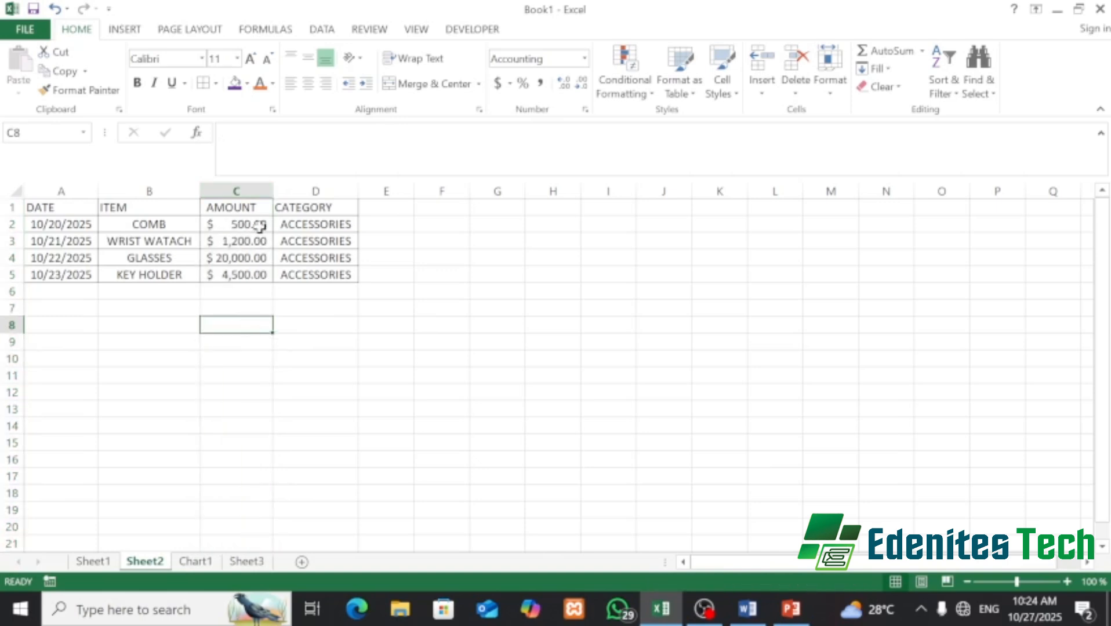
left_click_drag(259, 226, 261, 277)
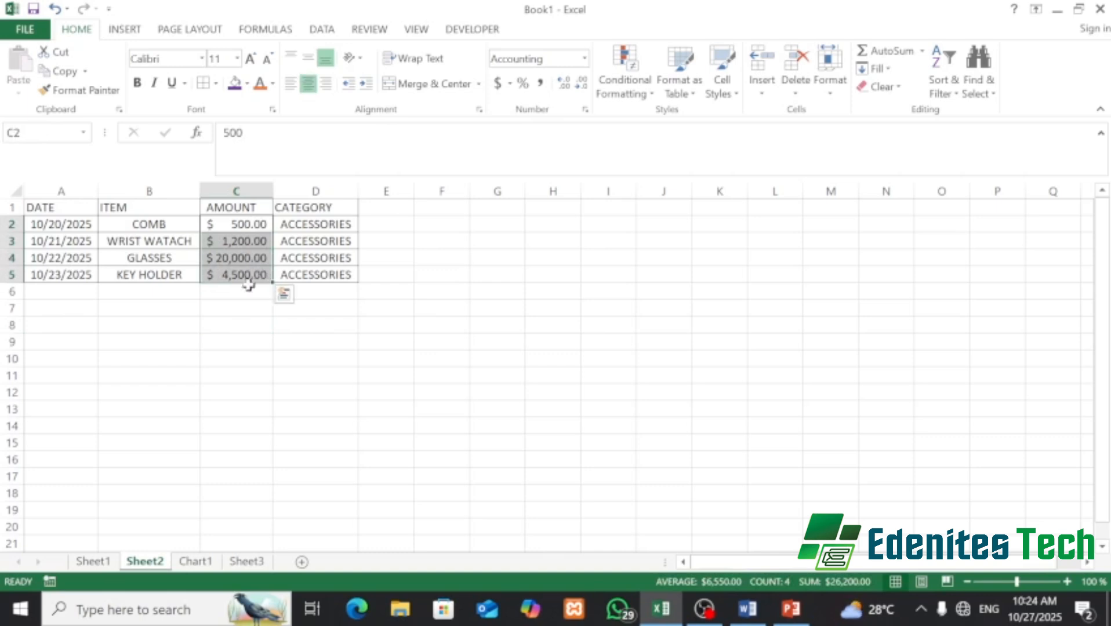
left_click(582, 86)
left_click(582, 86)
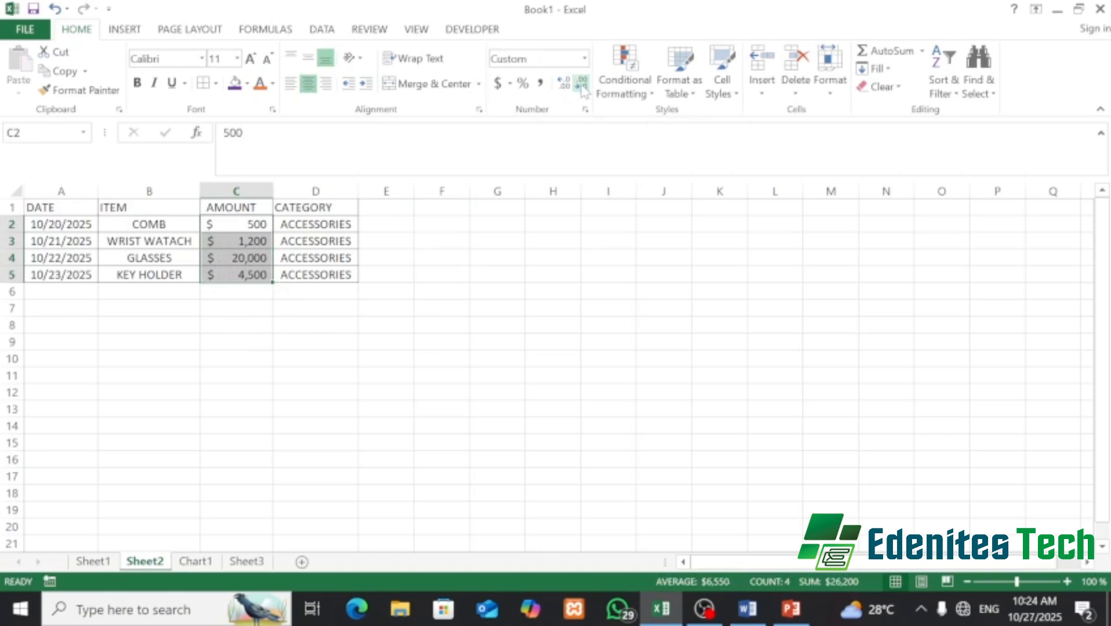
left_click(29, 207)
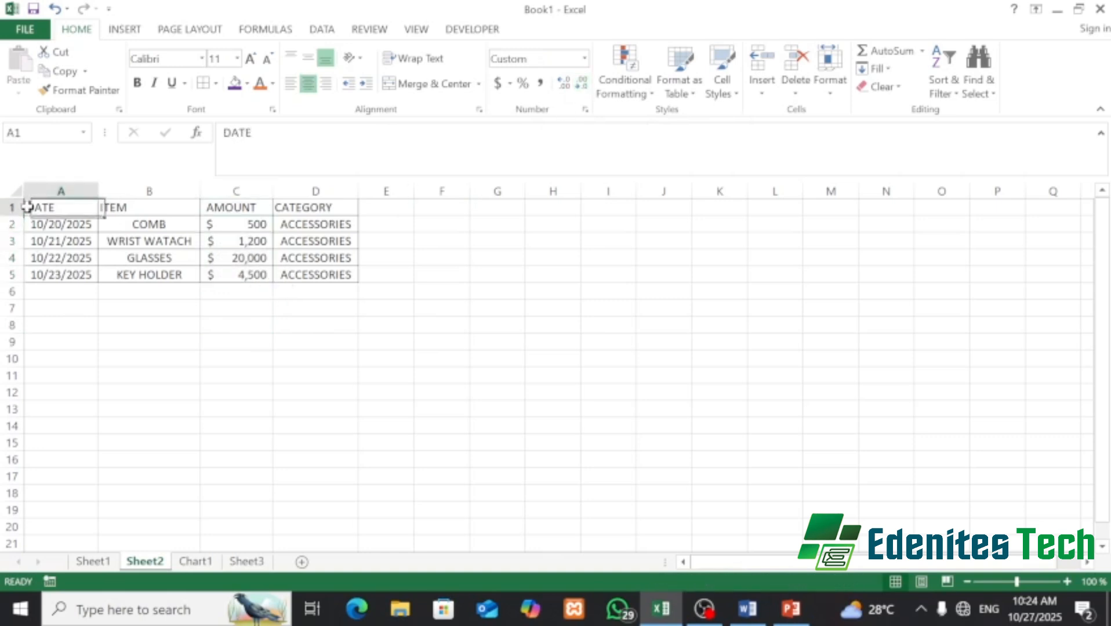
left_click_drag(94, 202, 298, 208)
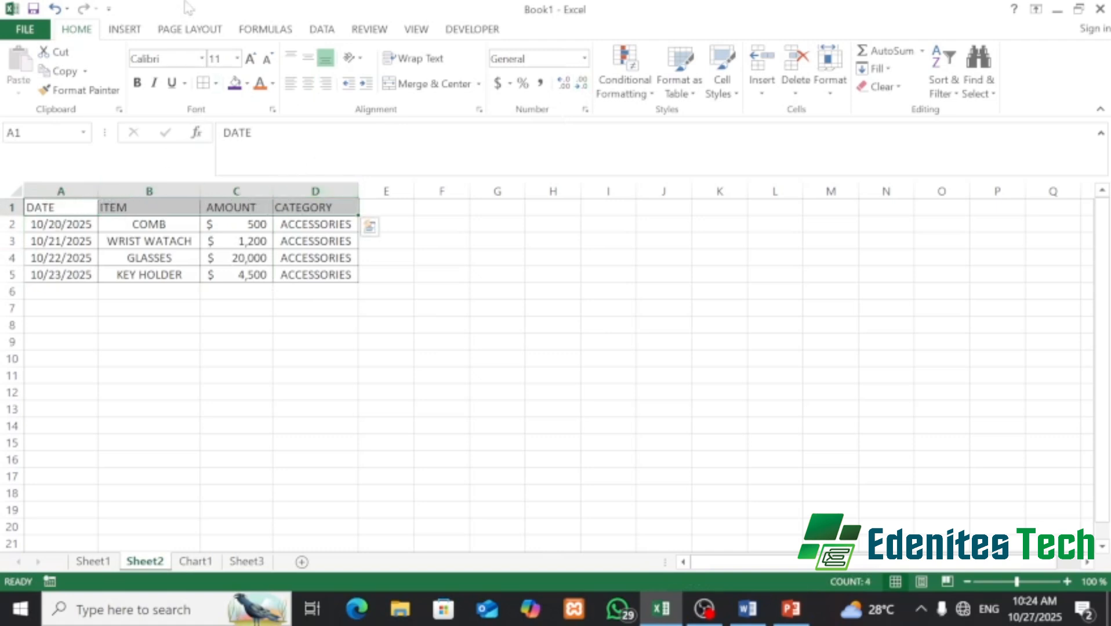
- Fill header cells A1:D1 with standard Green and make their text bold
left_click(247, 83)
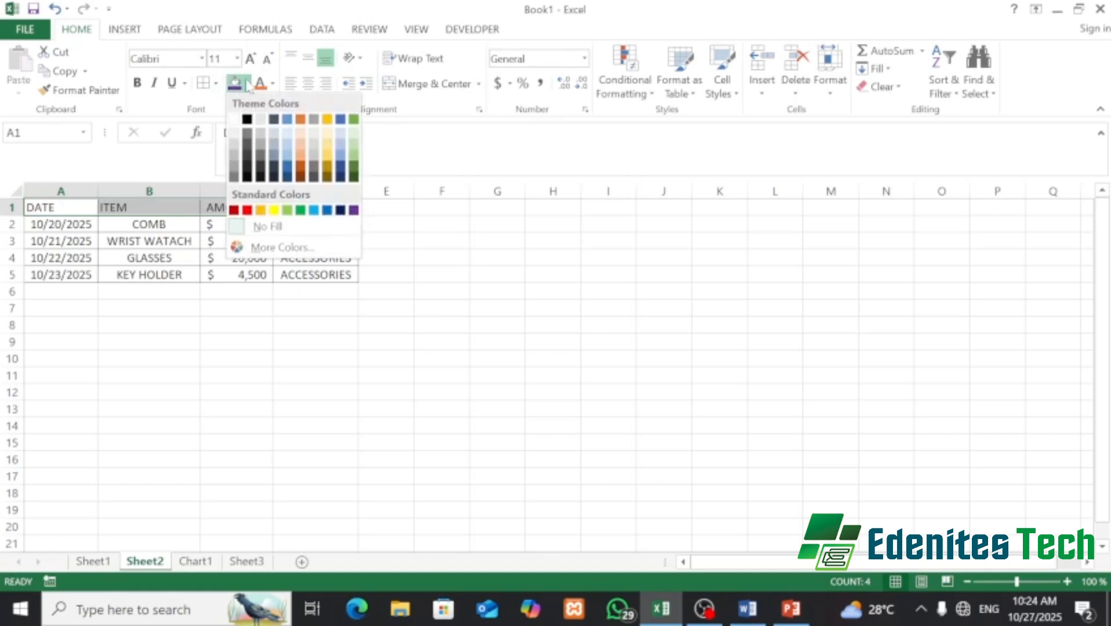
left_click(300, 210)
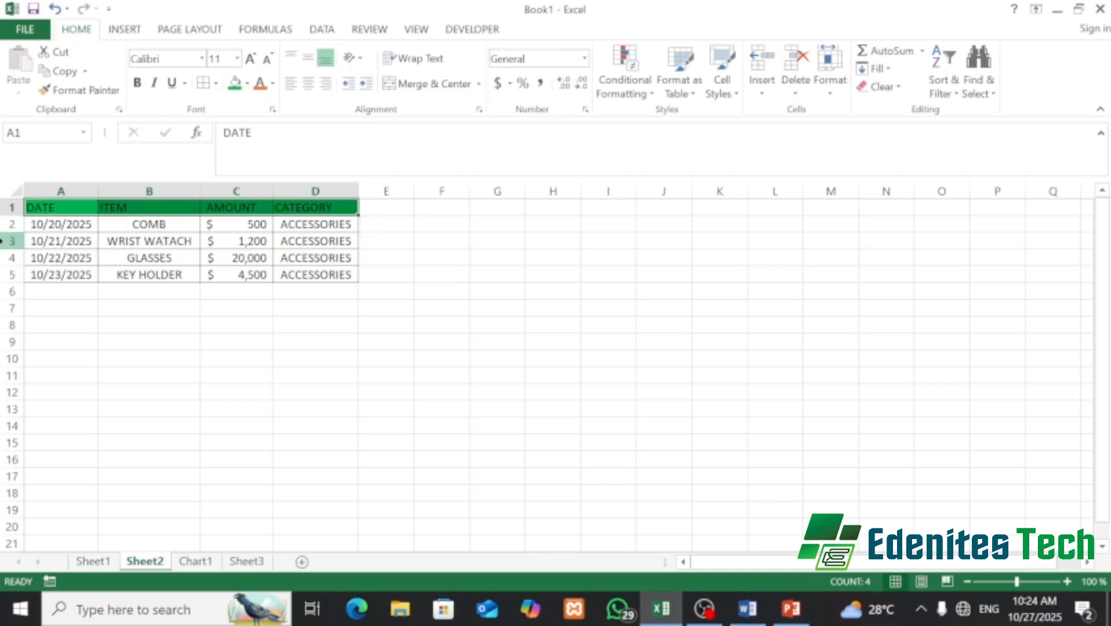
left_click(137, 85)
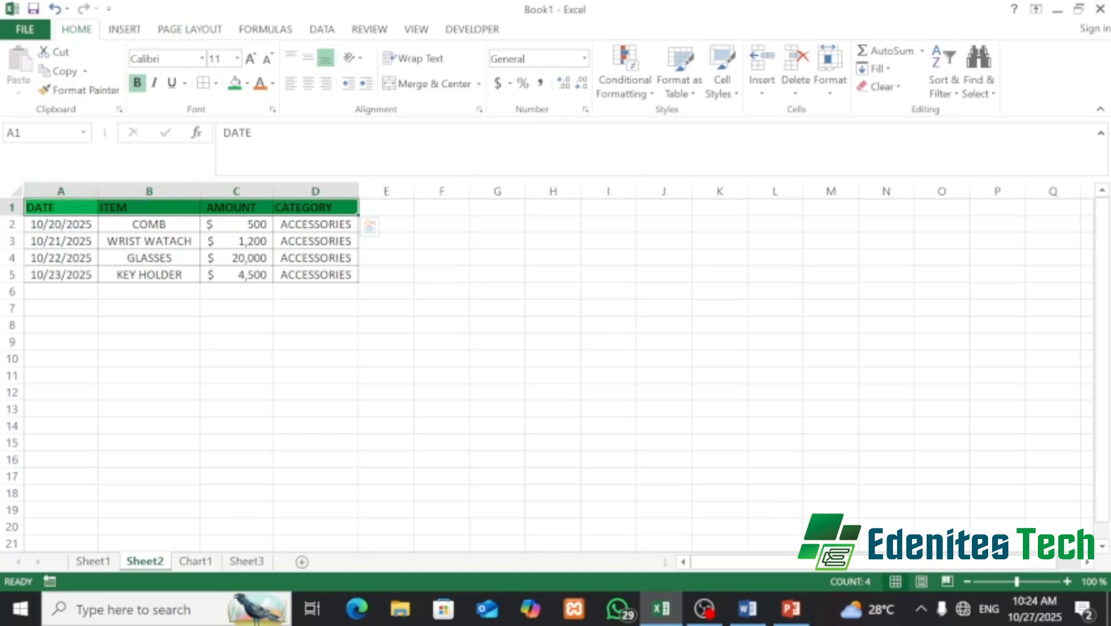
- Set the header row font to Lucida Sans
left_click(202, 58)
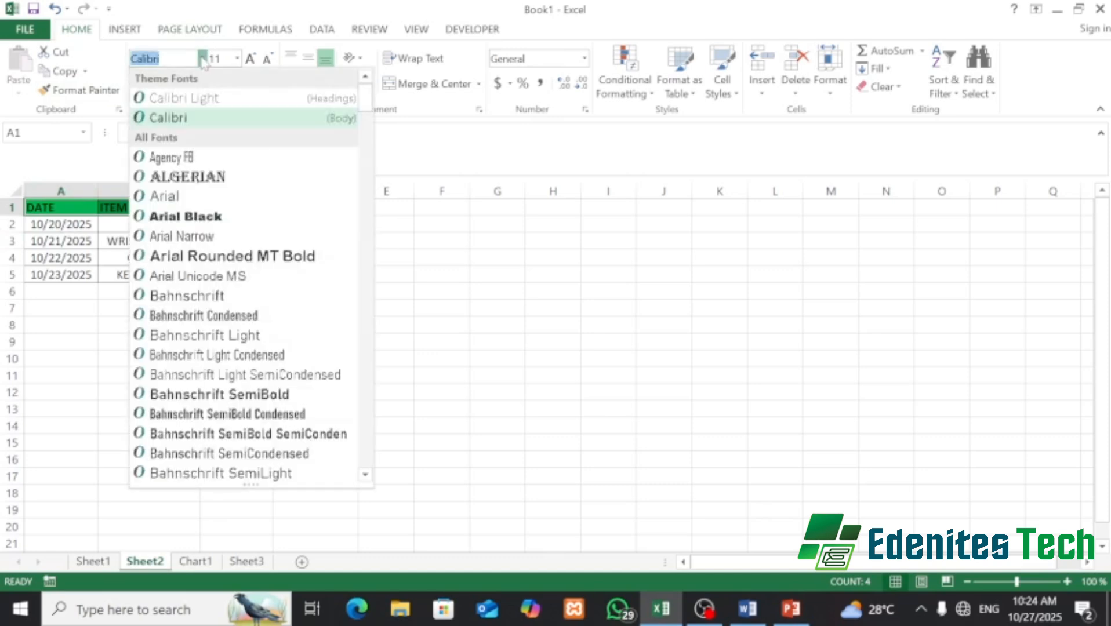
scroll(264, 319, "down", 15)
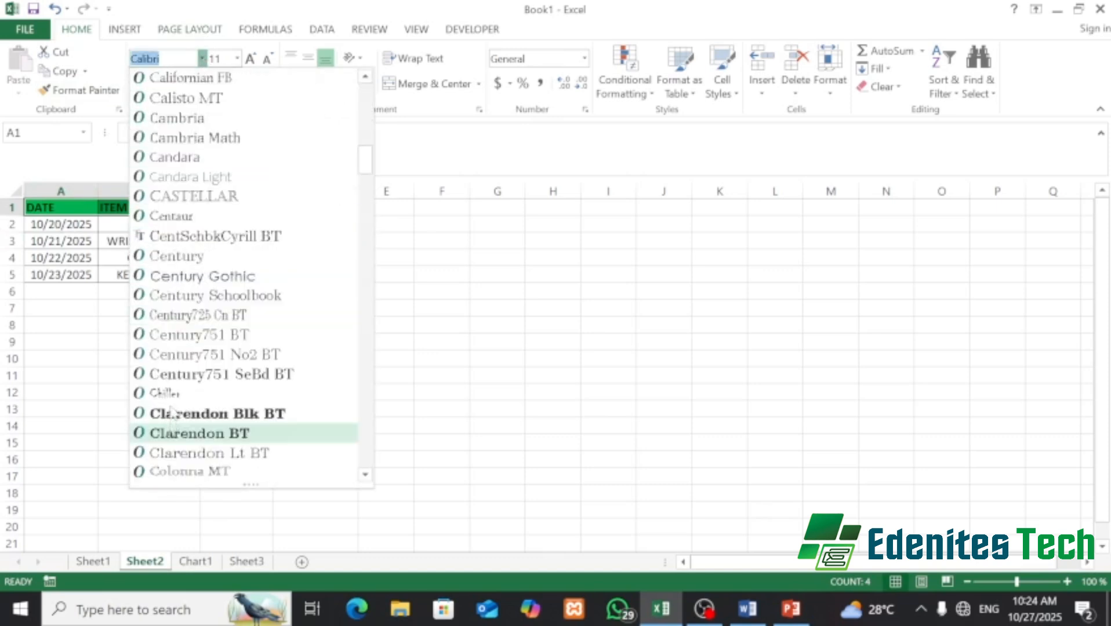
scroll(172, 410, "down", 10)
scroll(171, 400, "down", 4)
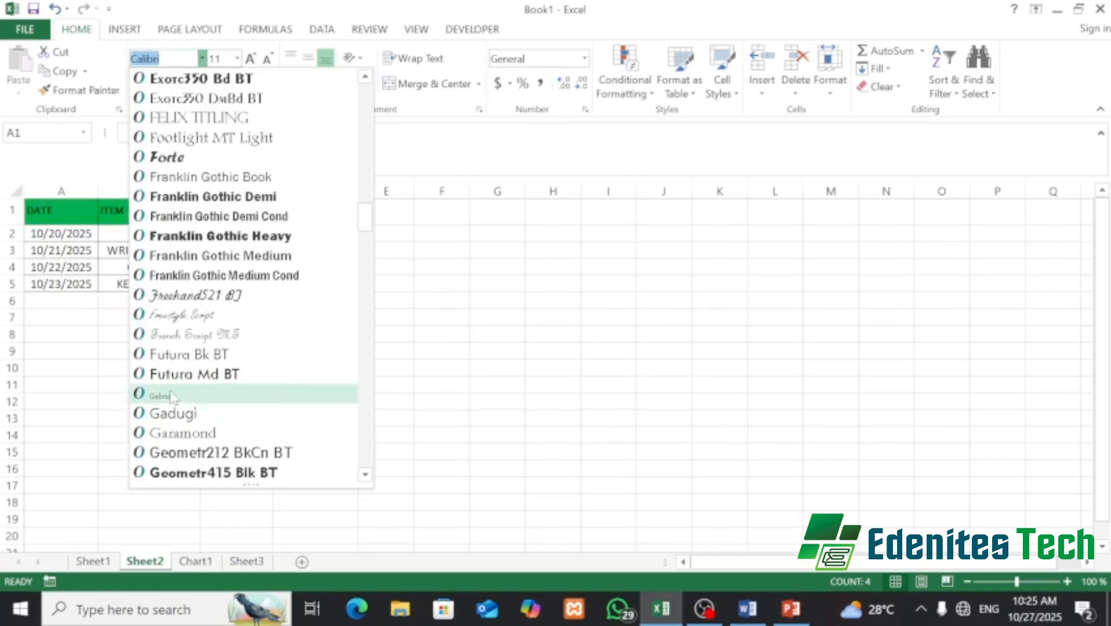
scroll(172, 396, "down", 5)
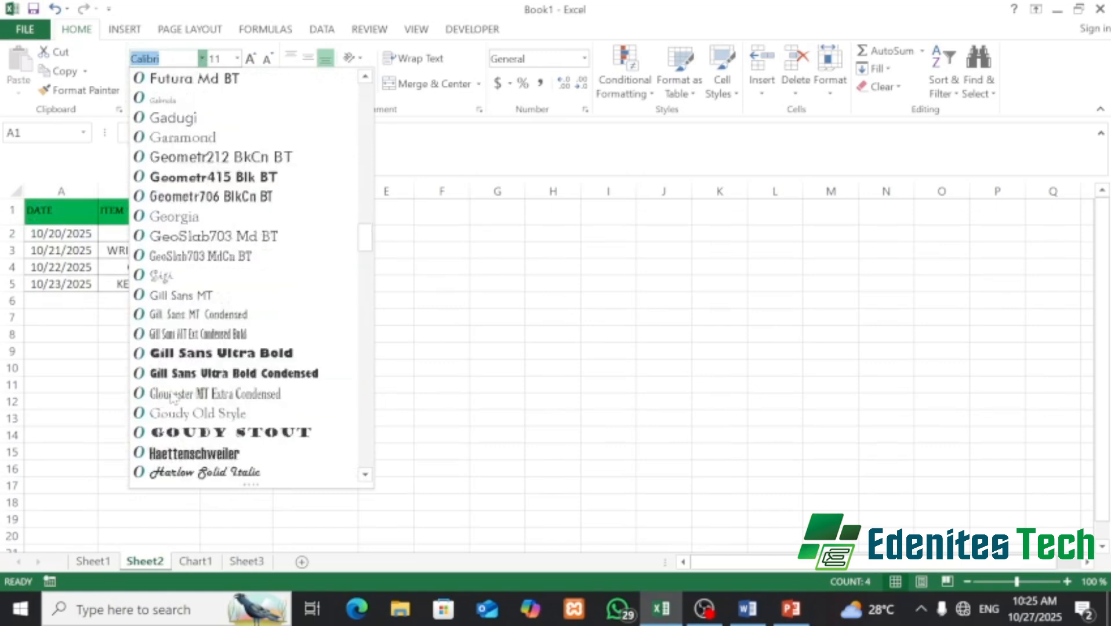
scroll(172, 396, "down", 14)
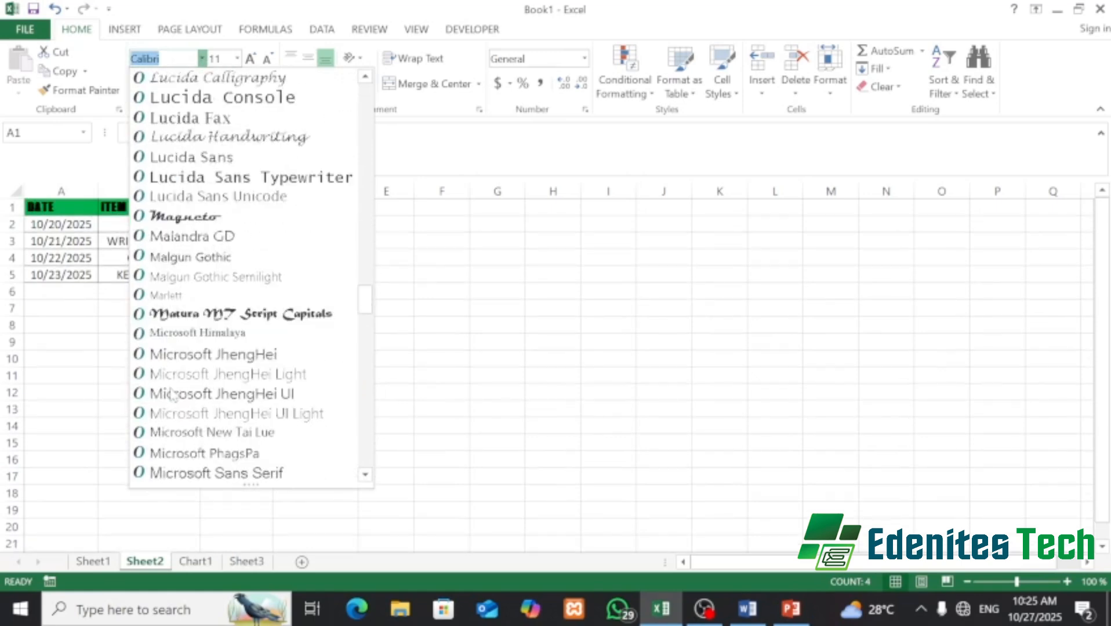
left_click(229, 163)
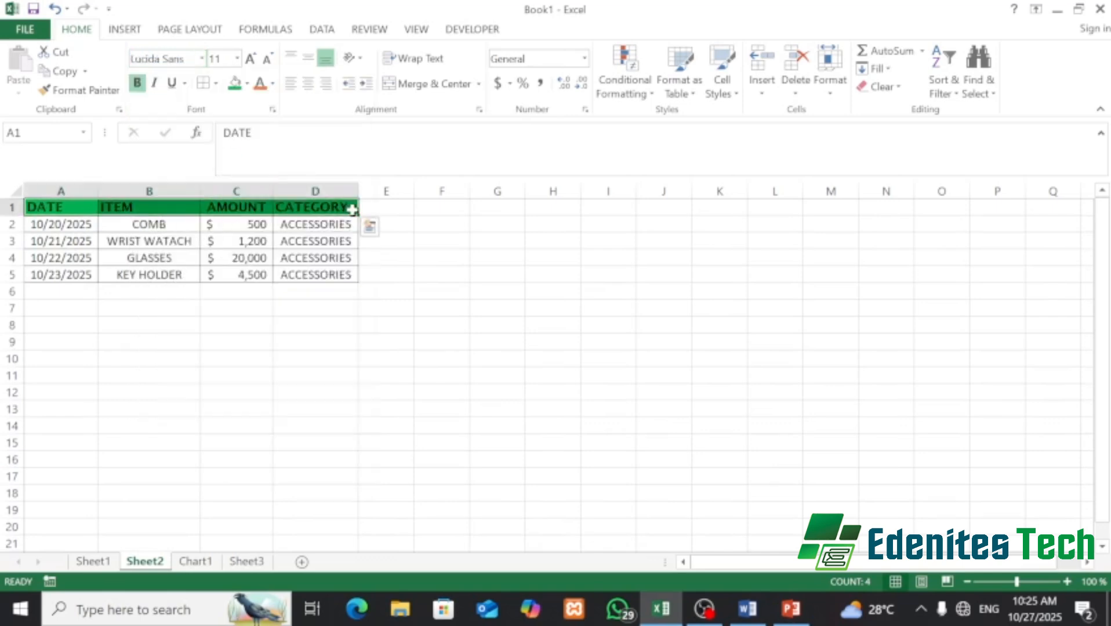
- Try header sizes 12 and 16, then settle on font size 11
left_click(251, 59)
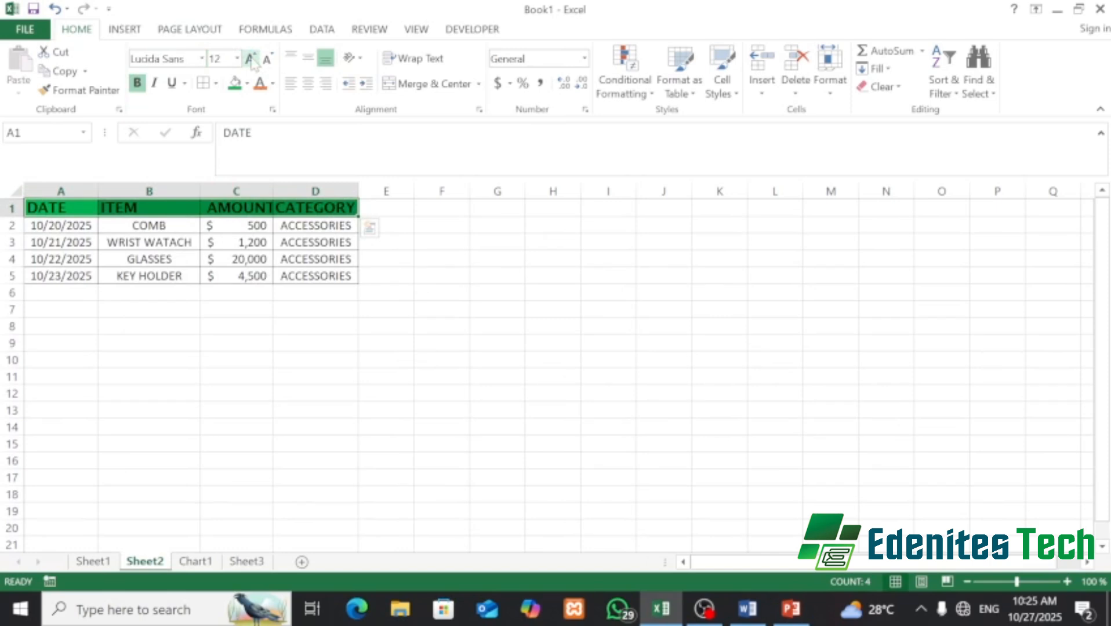
left_click(238, 59)
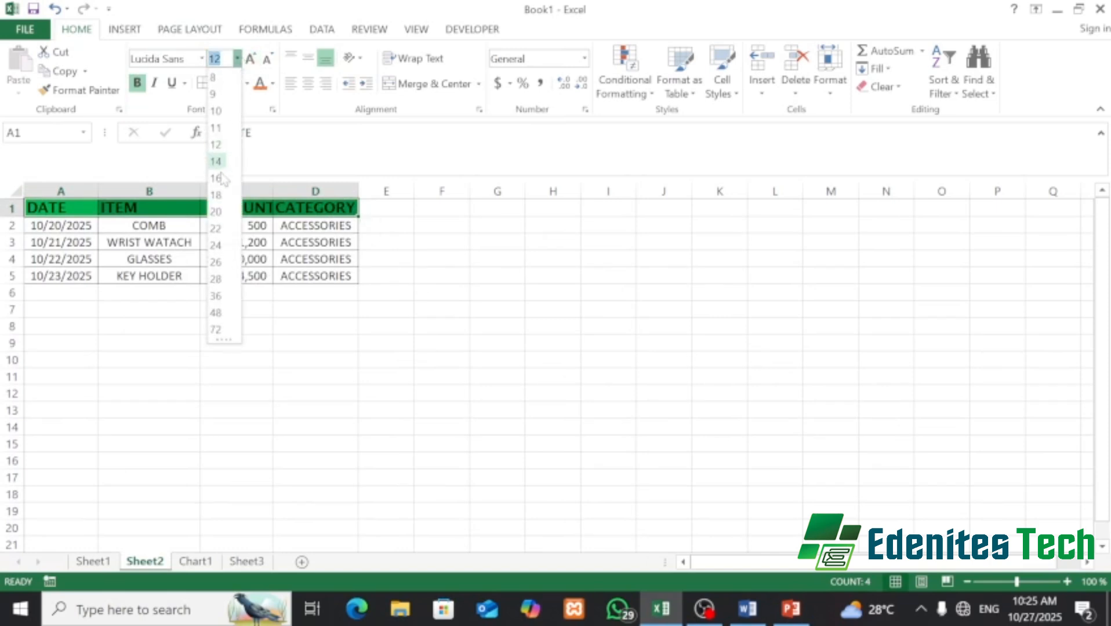
left_click(218, 178)
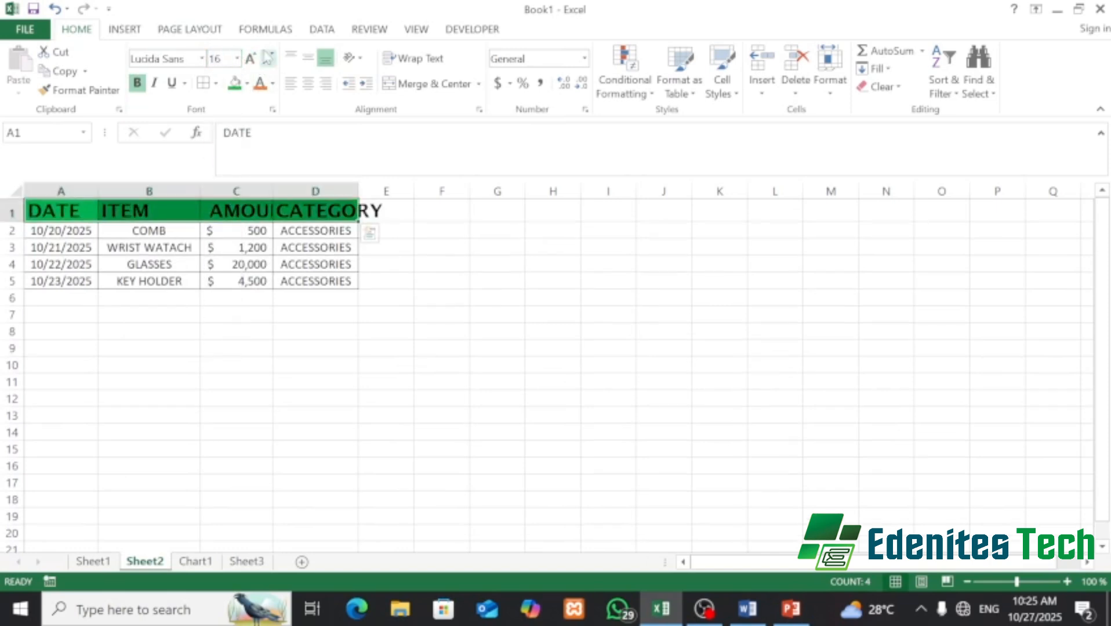
left_click(272, 66)
left_click(272, 66)
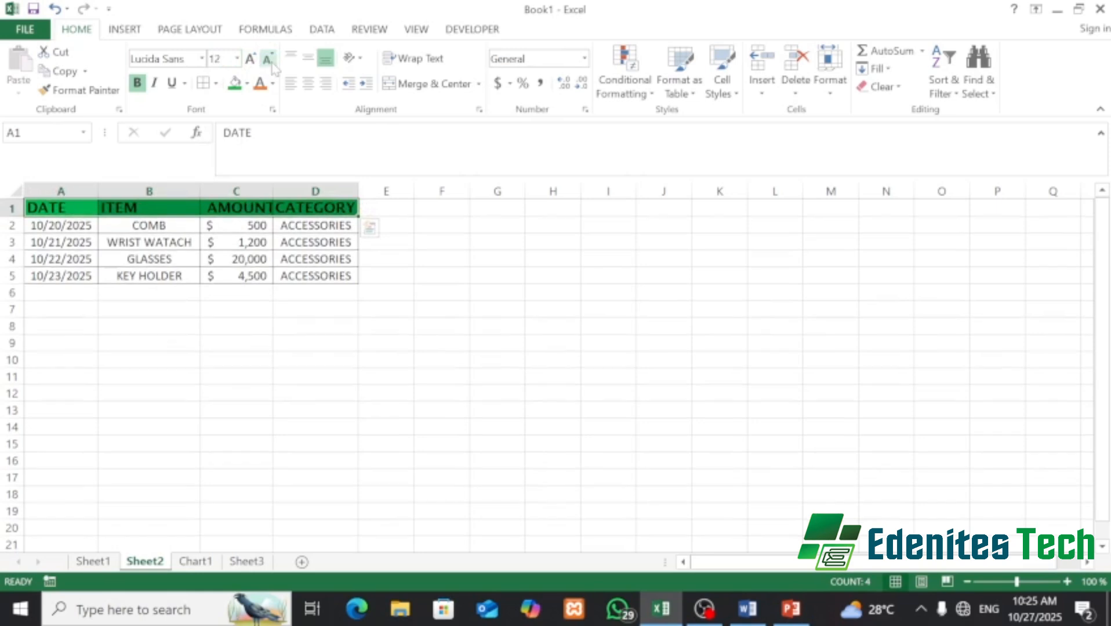
left_click(272, 66)
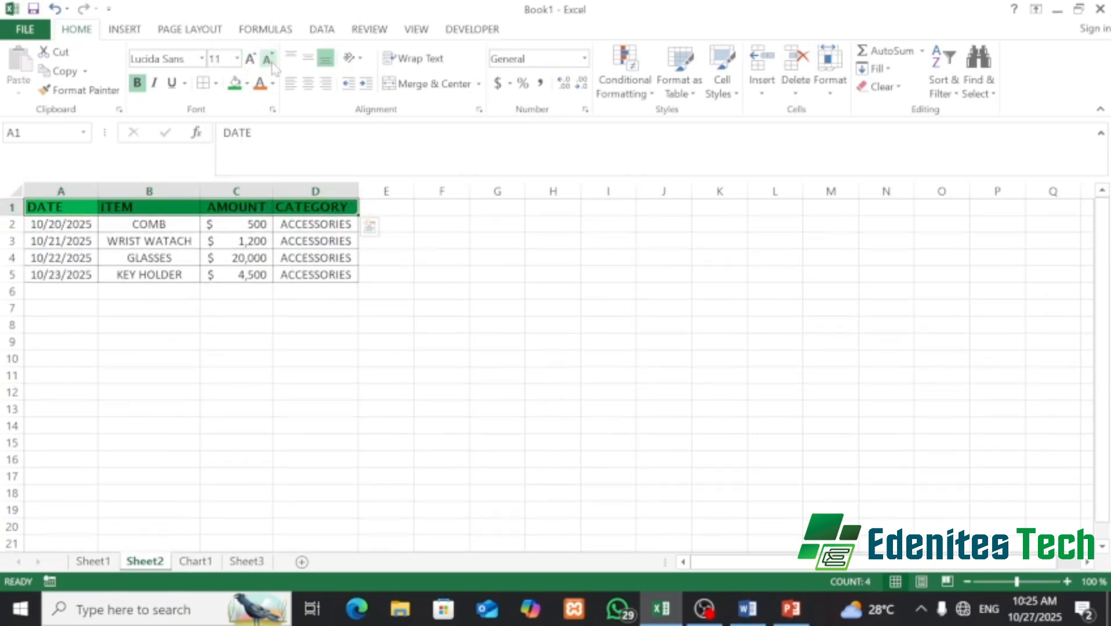
left_click(232, 340)
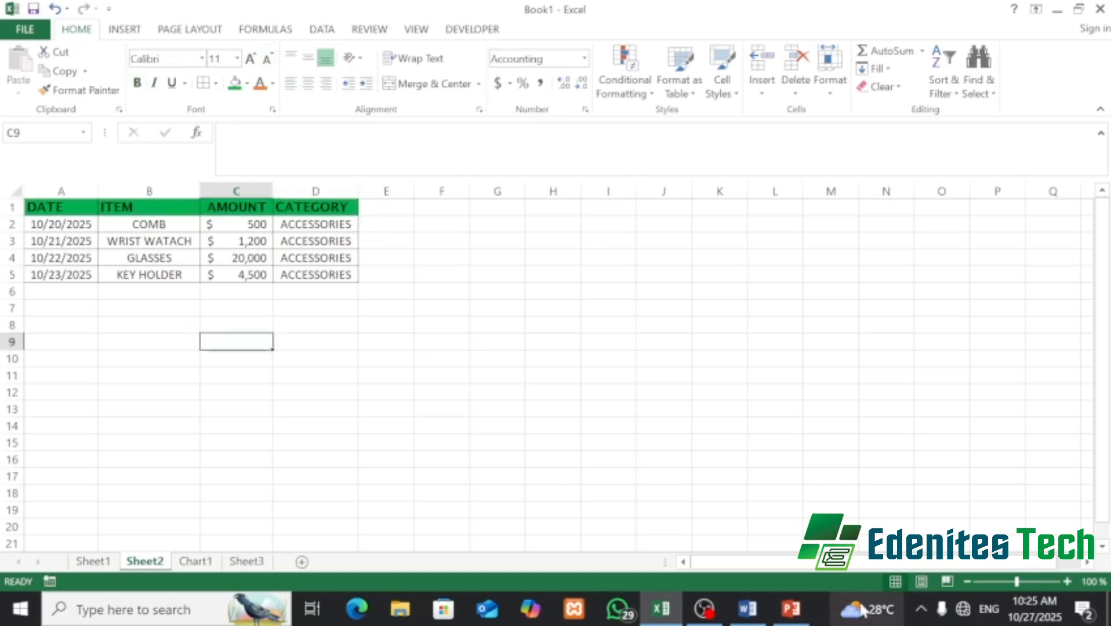
- Switch to the PowerPoint deck and show slide 8, 'Recap'
mouse_move(791, 609)
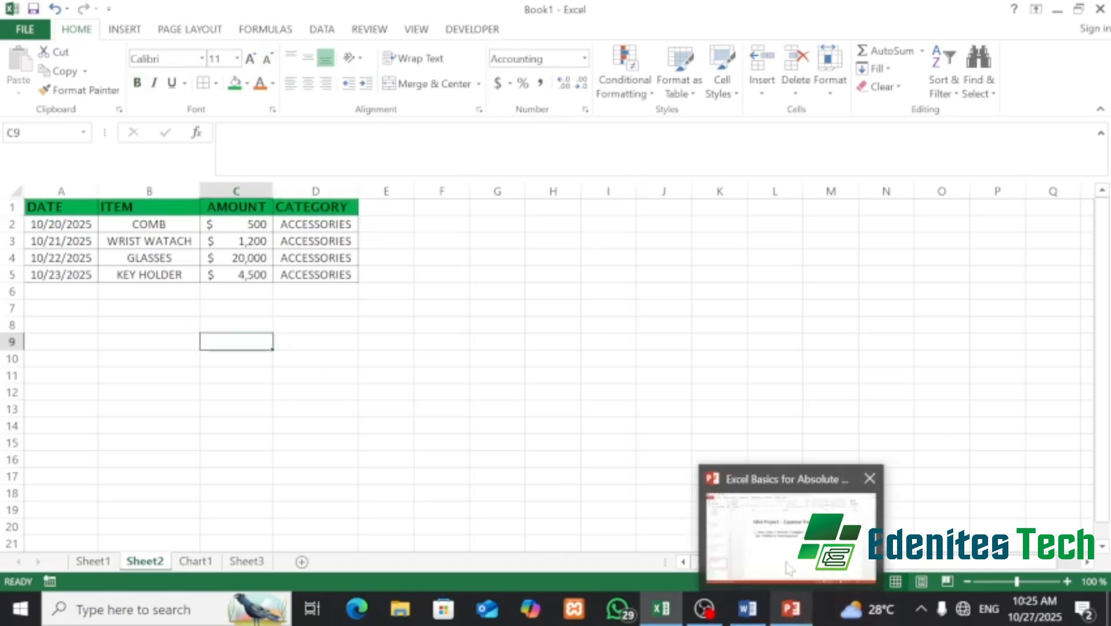
left_click(790, 568)
scroll(80, 469, "down", 1)
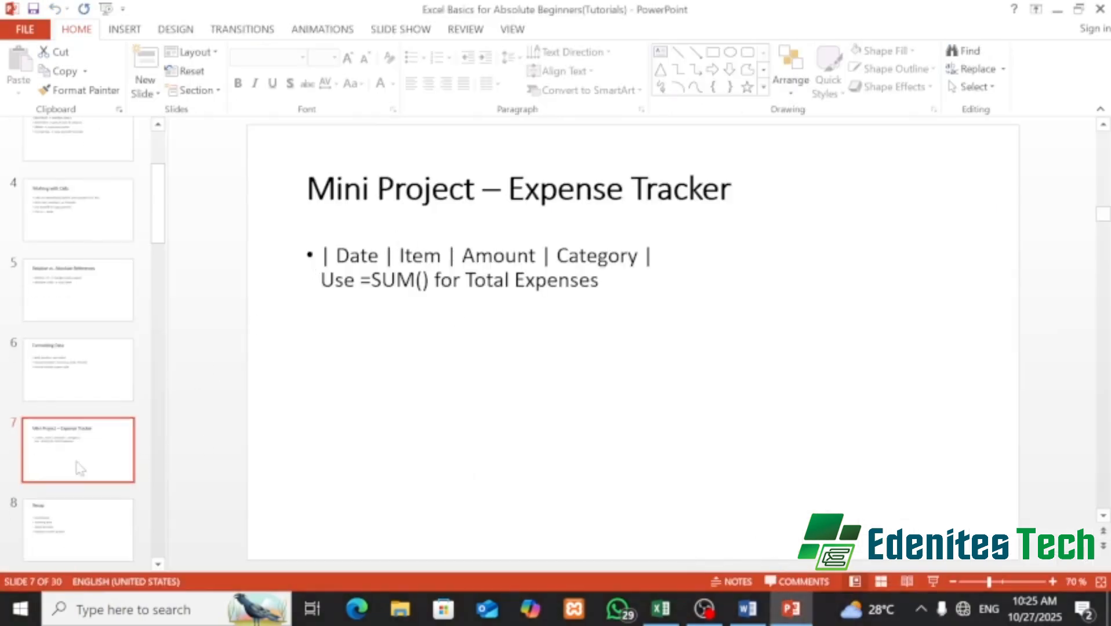
scroll(75, 458, "down", 1)
left_click(69, 441)
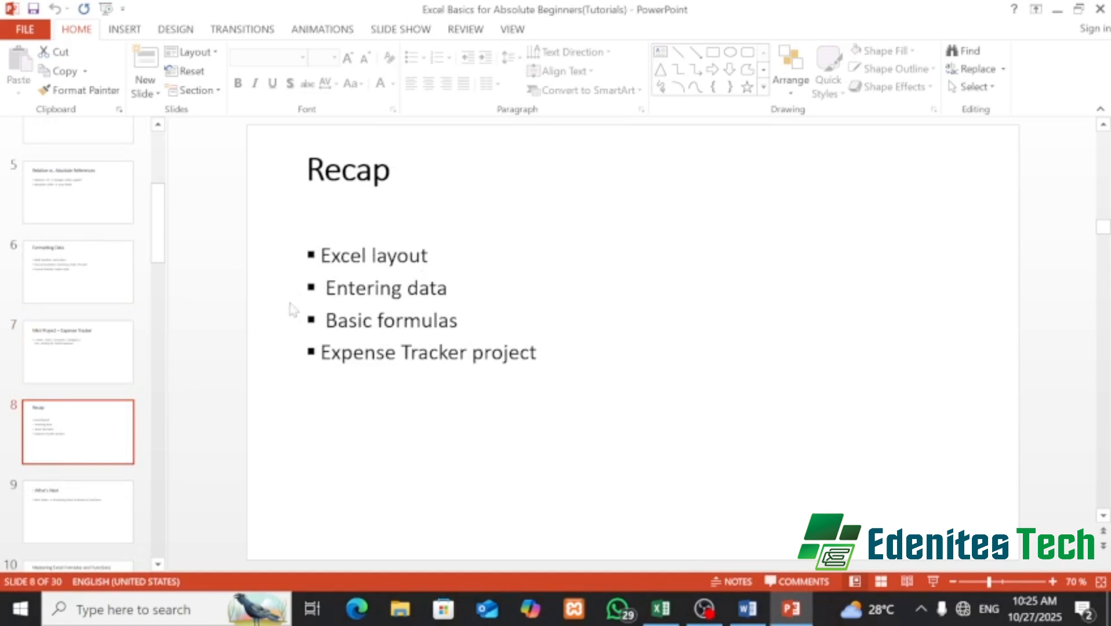